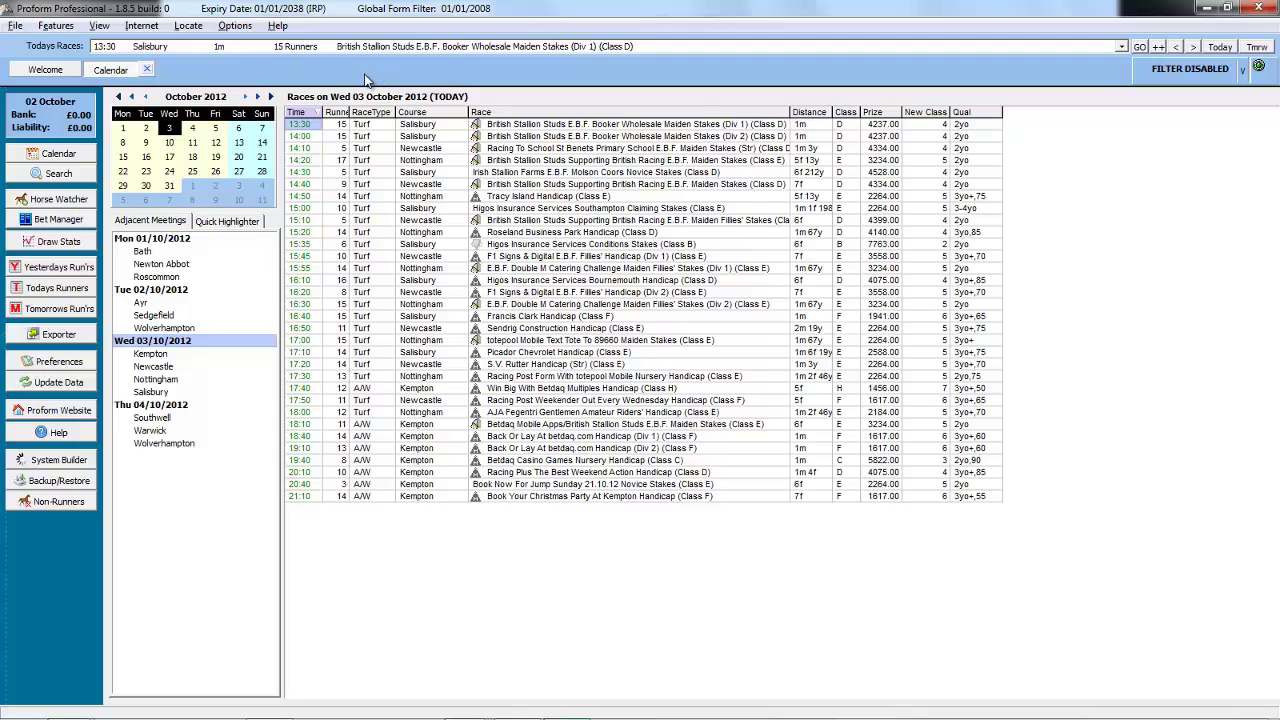
- Sort today's race list by time in descending order and return it to ascending order
{"action": "left_click", "coordinate": [303, 116]}
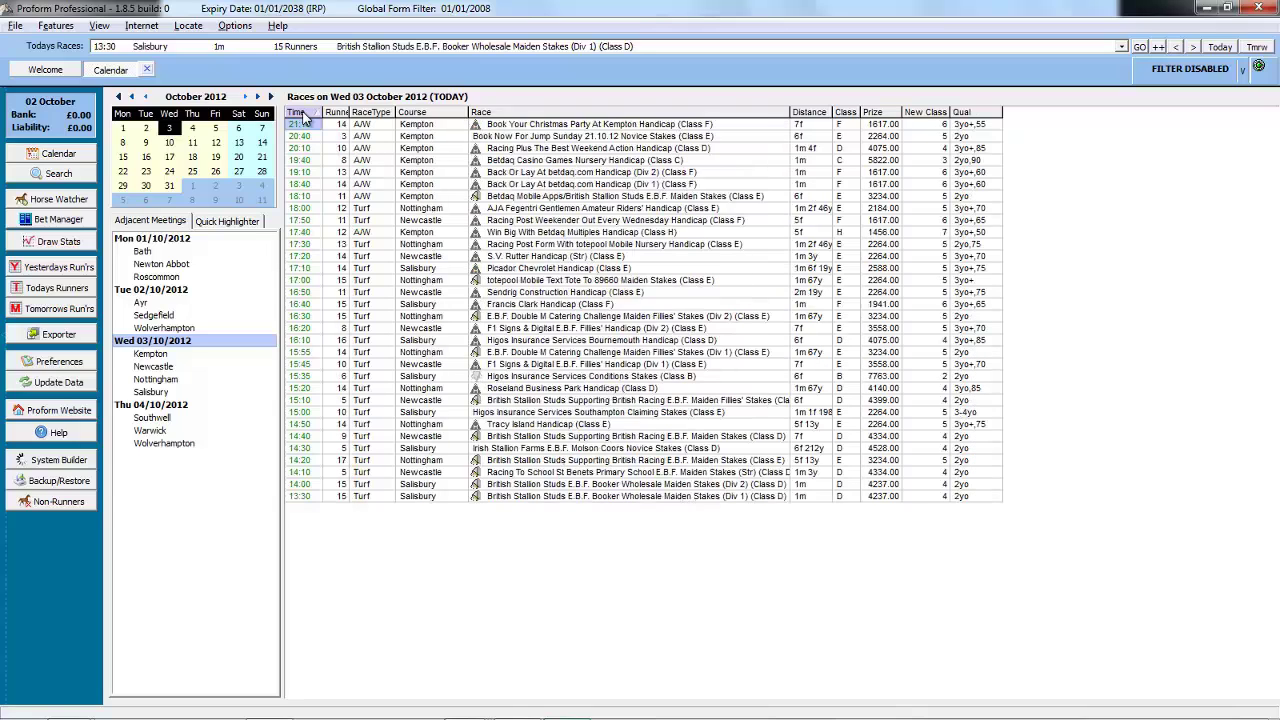
{"action": "left_click", "coordinate": [303, 116]}
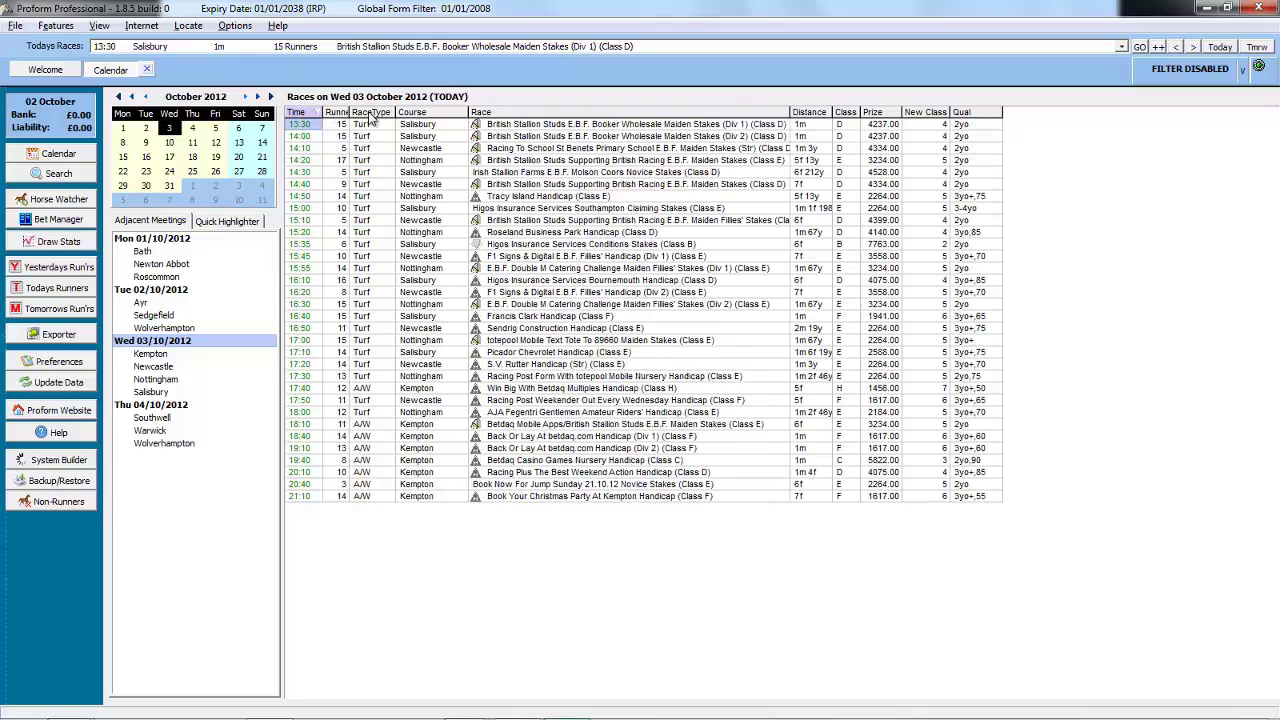
{"action": "left_click", "coordinate": [338, 114]}
{"action": "left_click", "coordinate": [305, 114]}
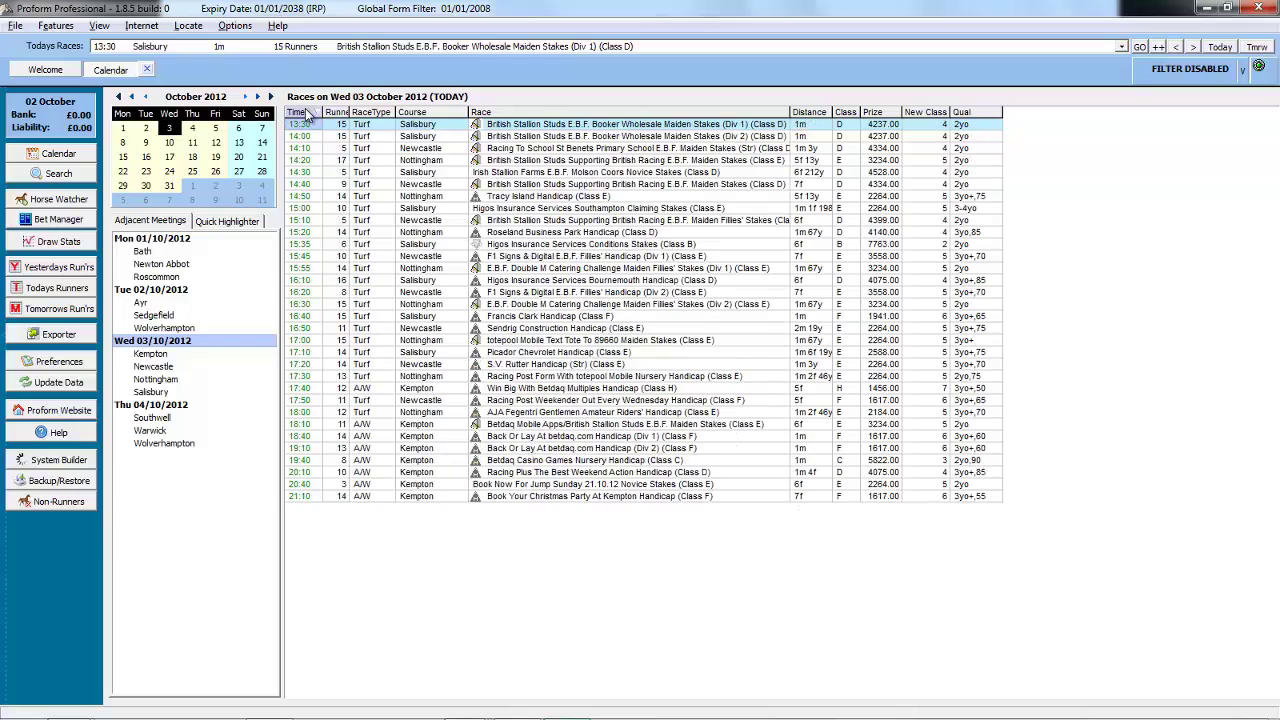
{"action": "left_click", "coordinate": [305, 116]}
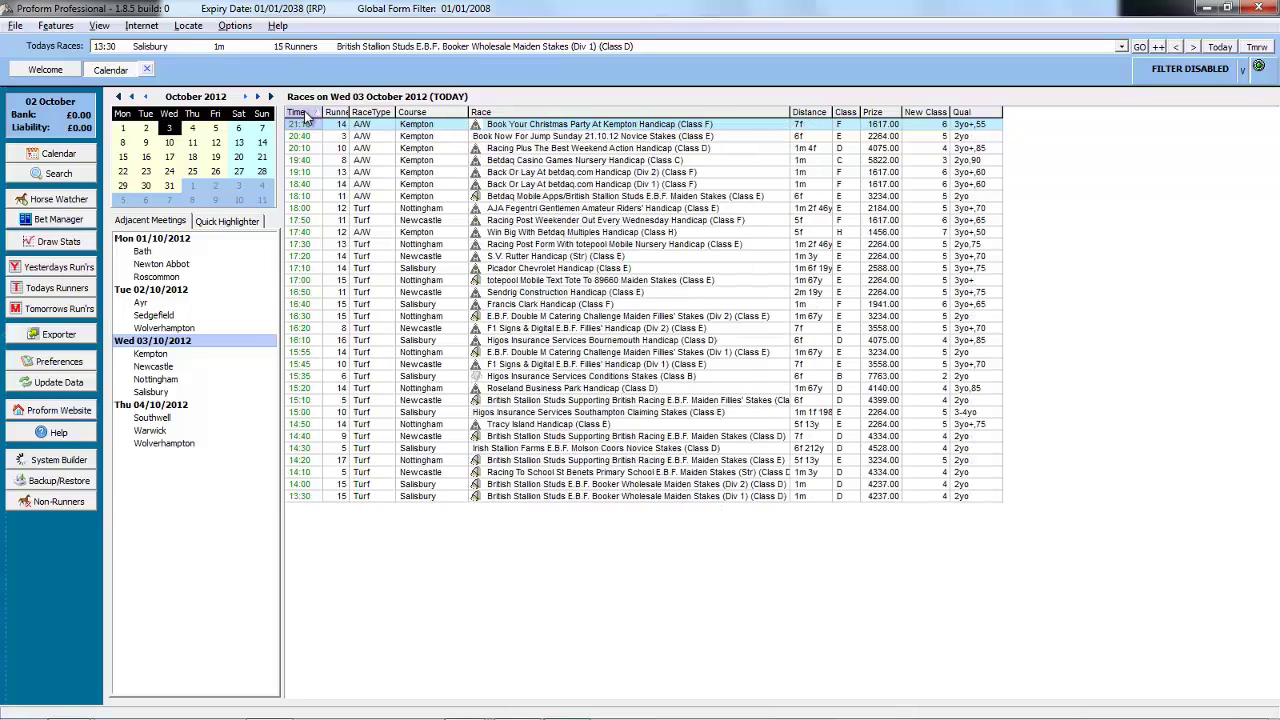
{"action": "left_click", "coordinate": [305, 116]}
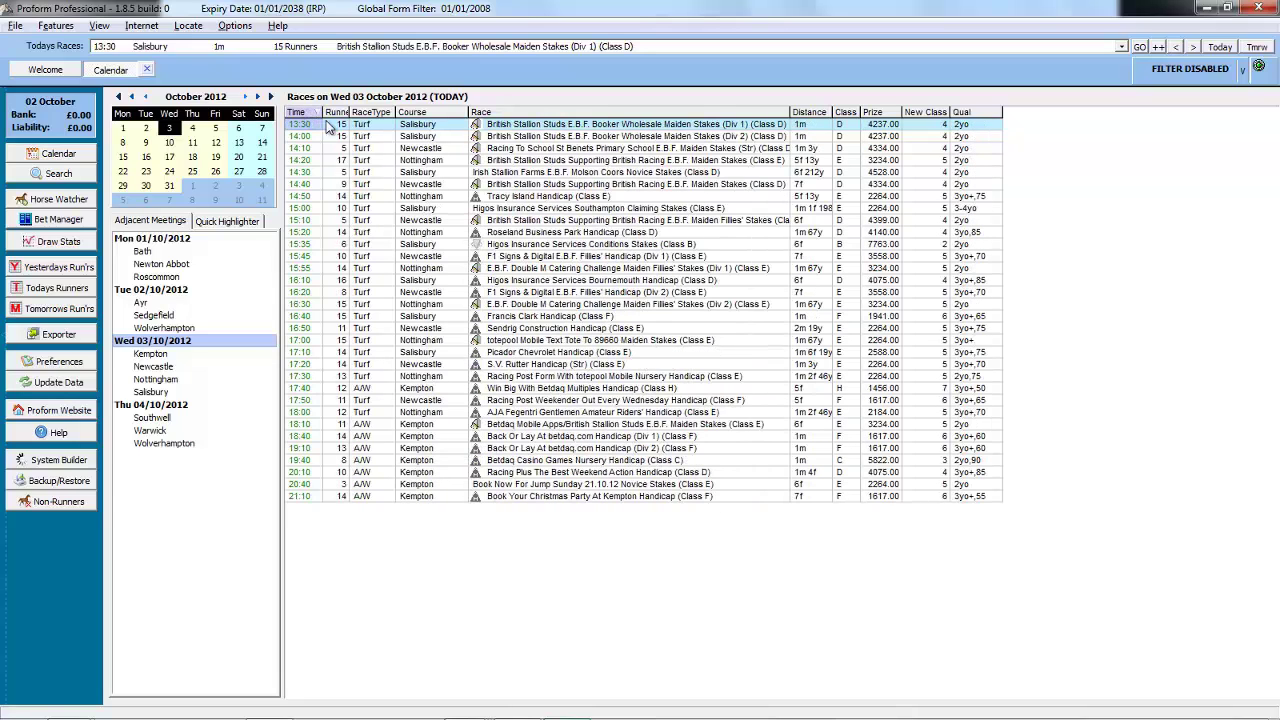
- View the races for Tue 02/10/2012 and Mon 01/10/2012, and narrow Monday's list to the Newton Abbot meeting
{"action": "left_click", "coordinate": [160, 290]}
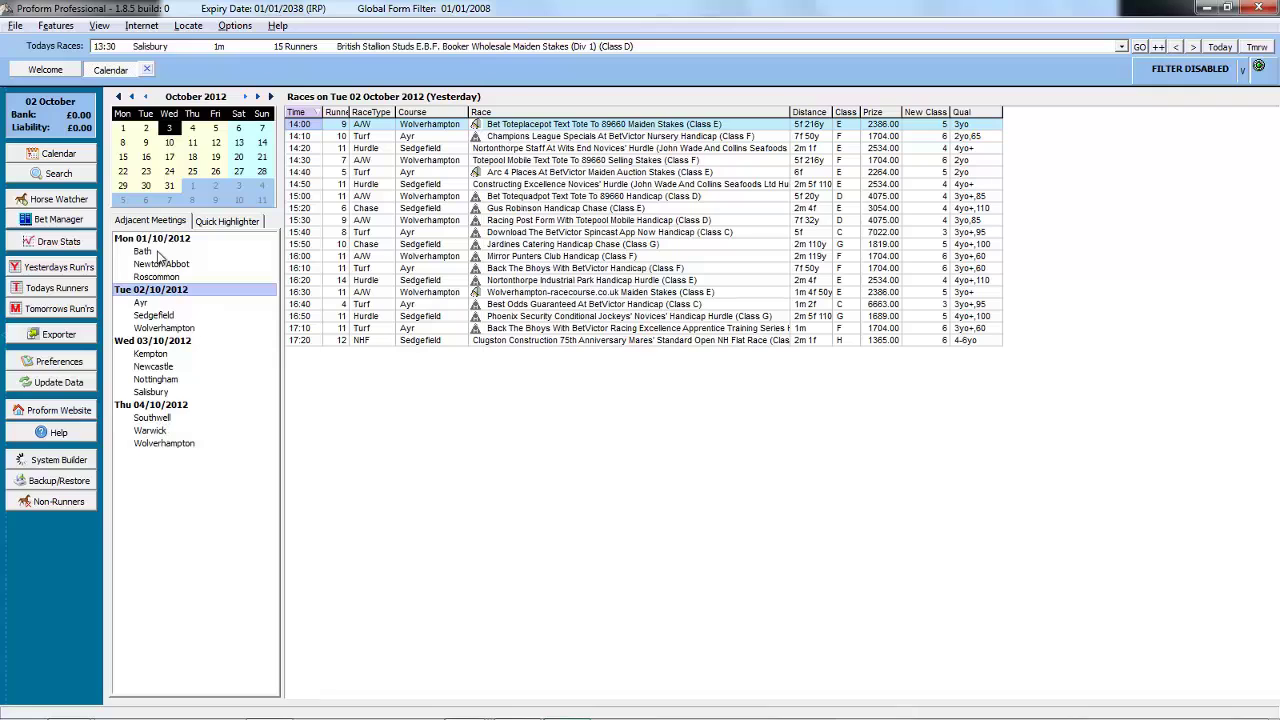
{"action": "left_click", "coordinate": [160, 241]}
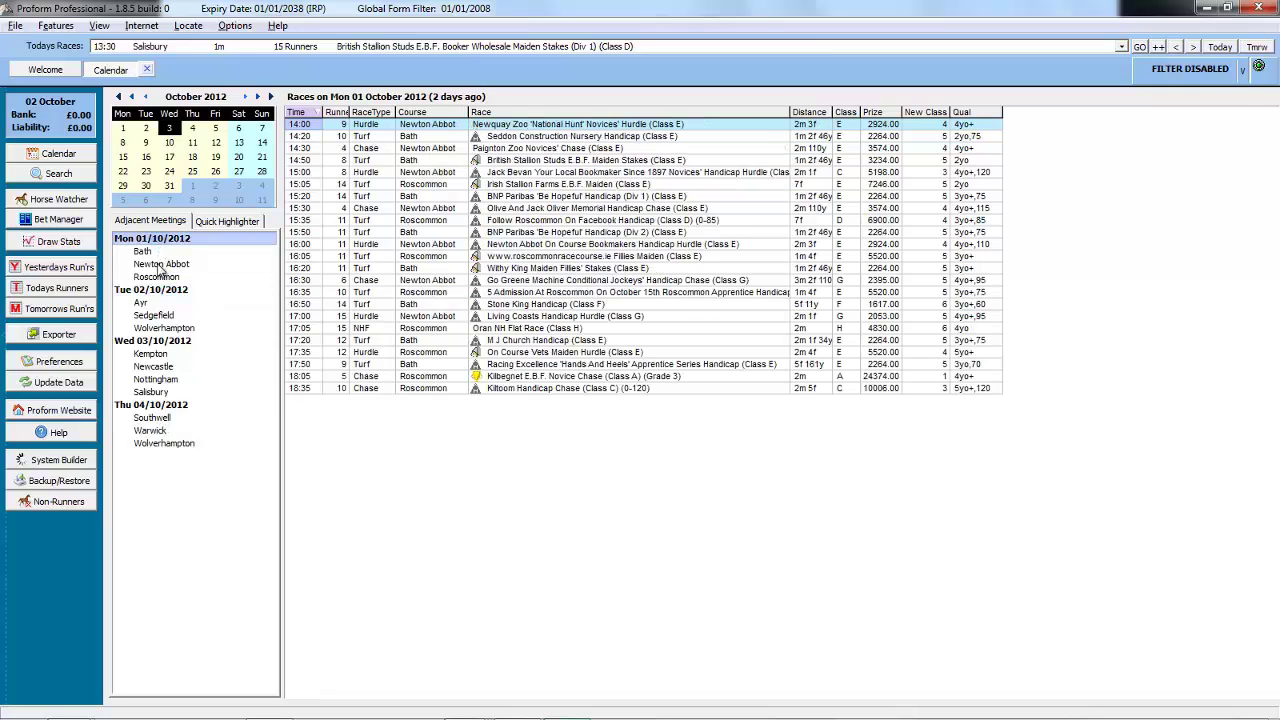
{"action": "left_click", "coordinate": [160, 264]}
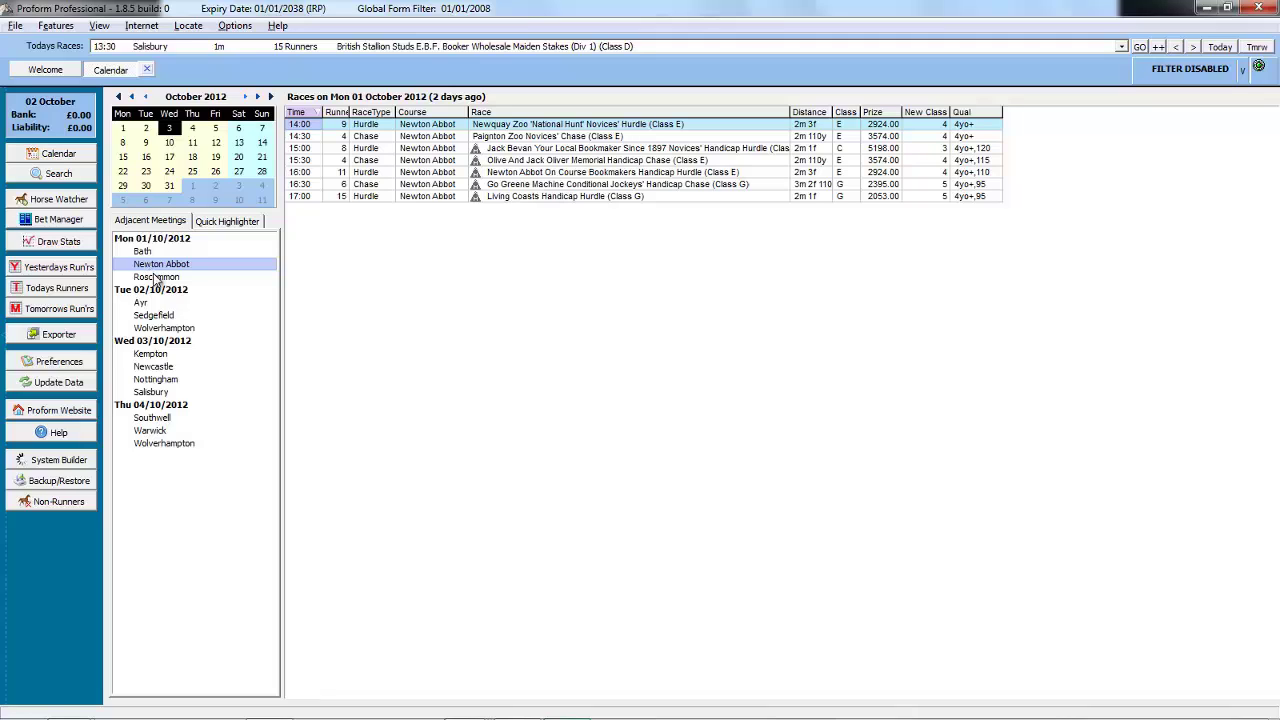
- Move the calendar back day by day to 30 September 2012, and by one month and two years to 30 August 2010
{"action": "left_click", "coordinate": [146, 128]}
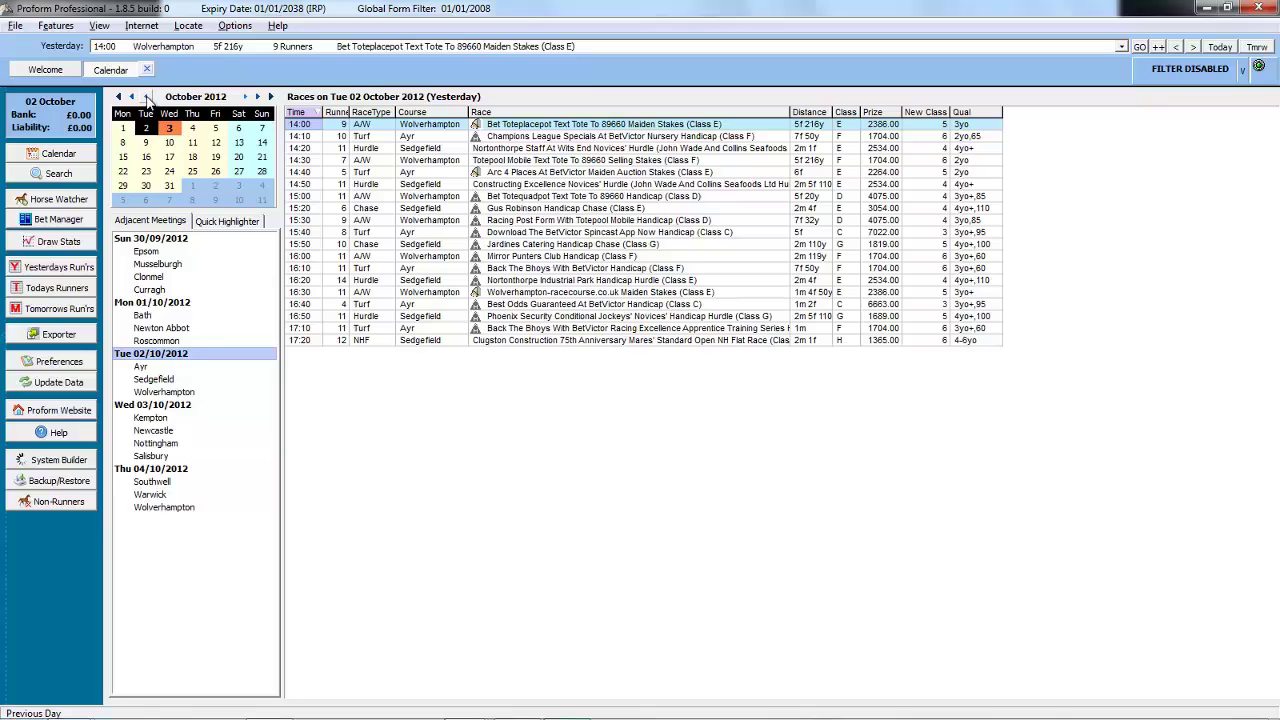
{"action": "left_click", "coordinate": [146, 97]}
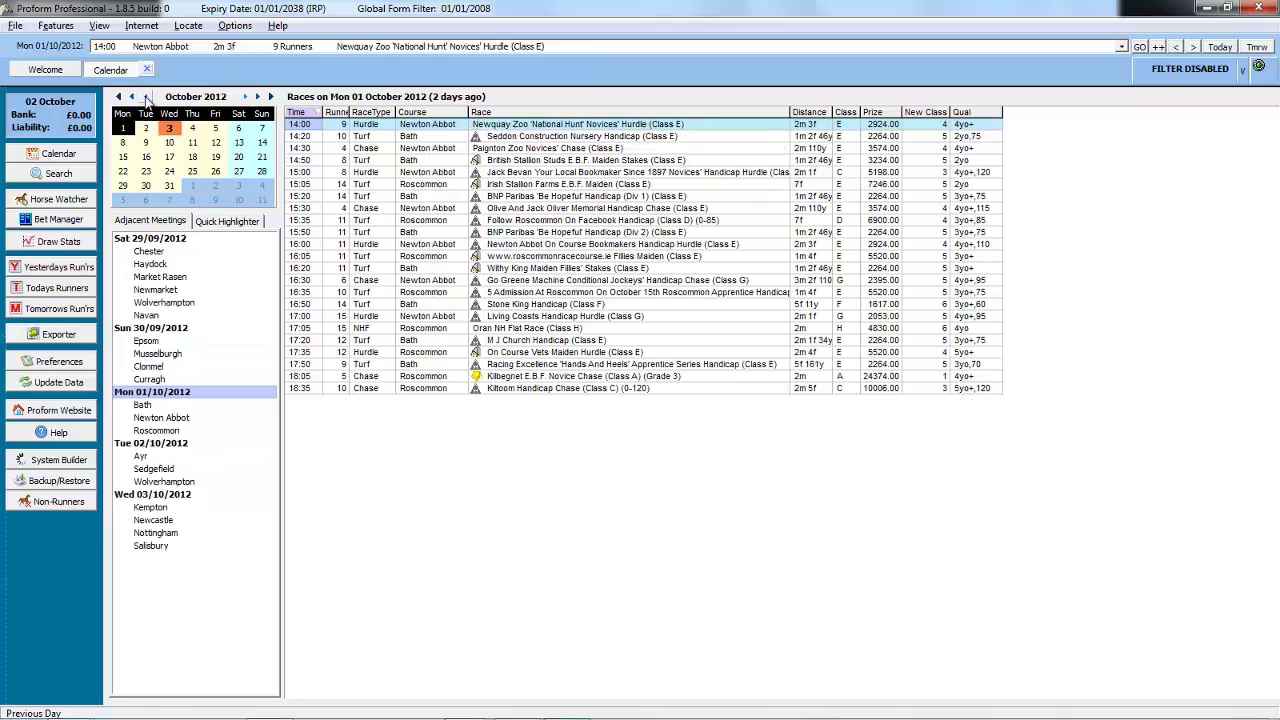
{"action": "left_click", "coordinate": [146, 97]}
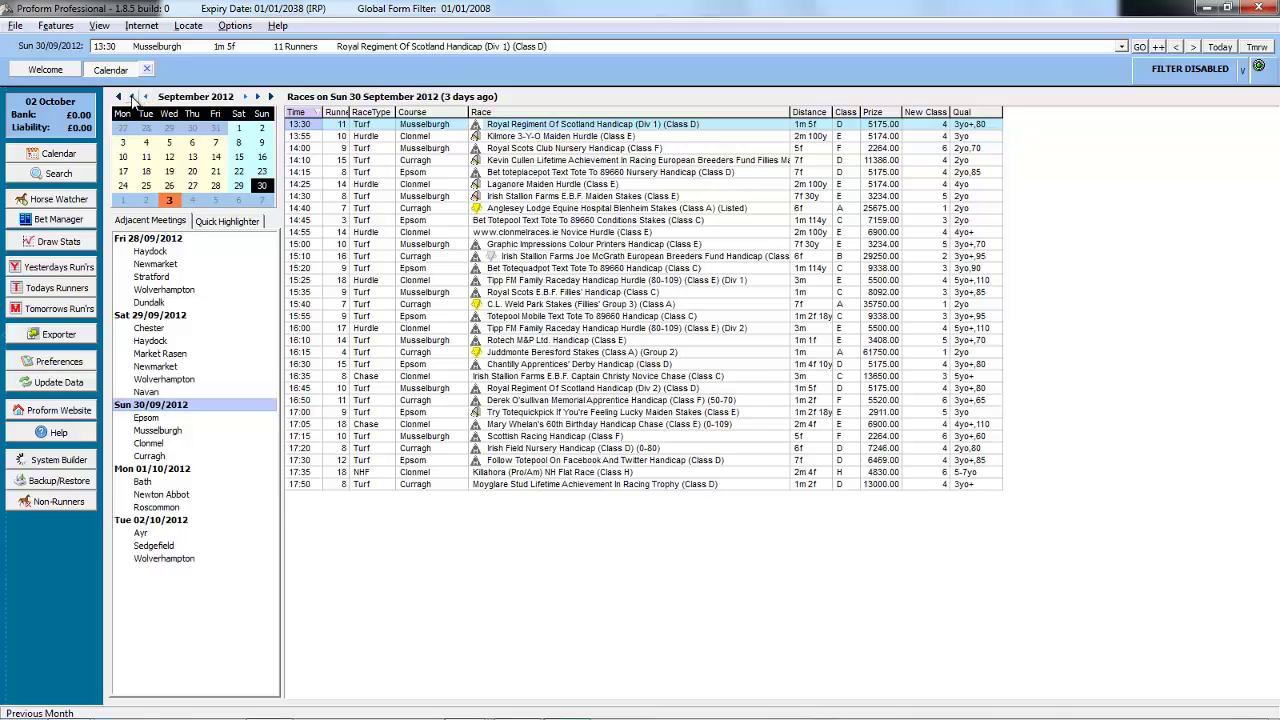
{"action": "left_click", "coordinate": [133, 97]}
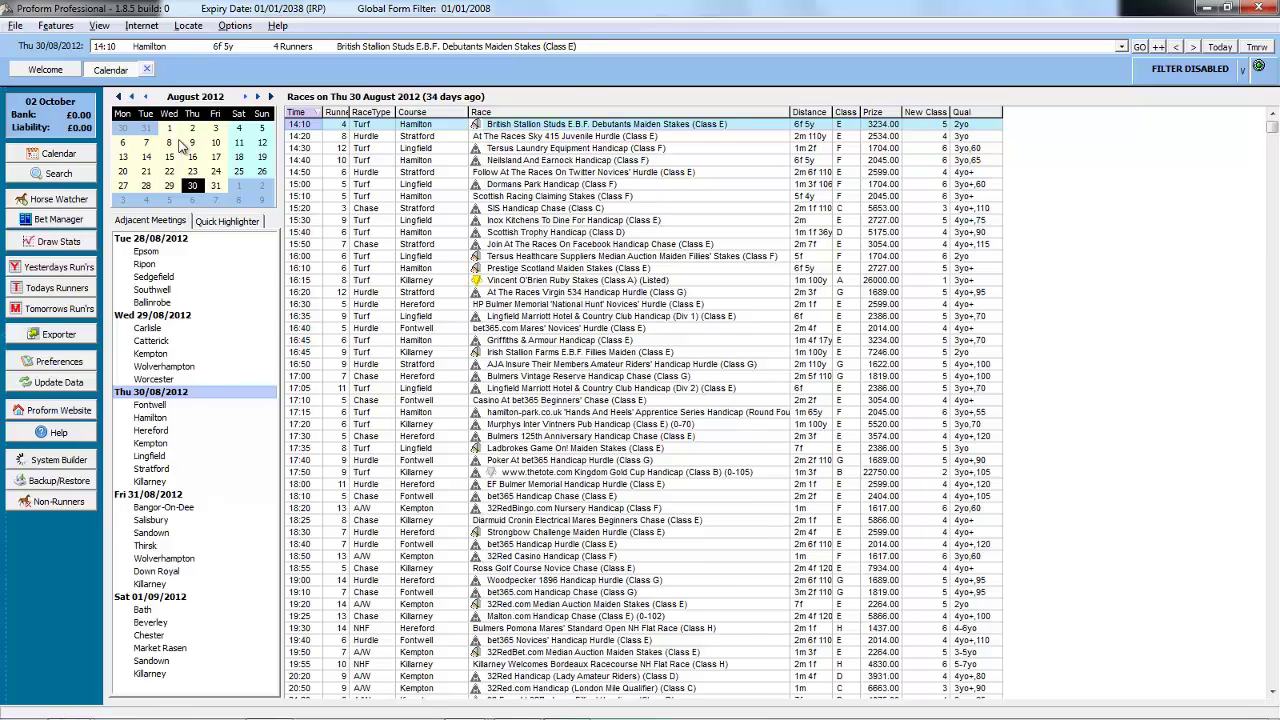
{"action": "left_click", "coordinate": [119, 97]}
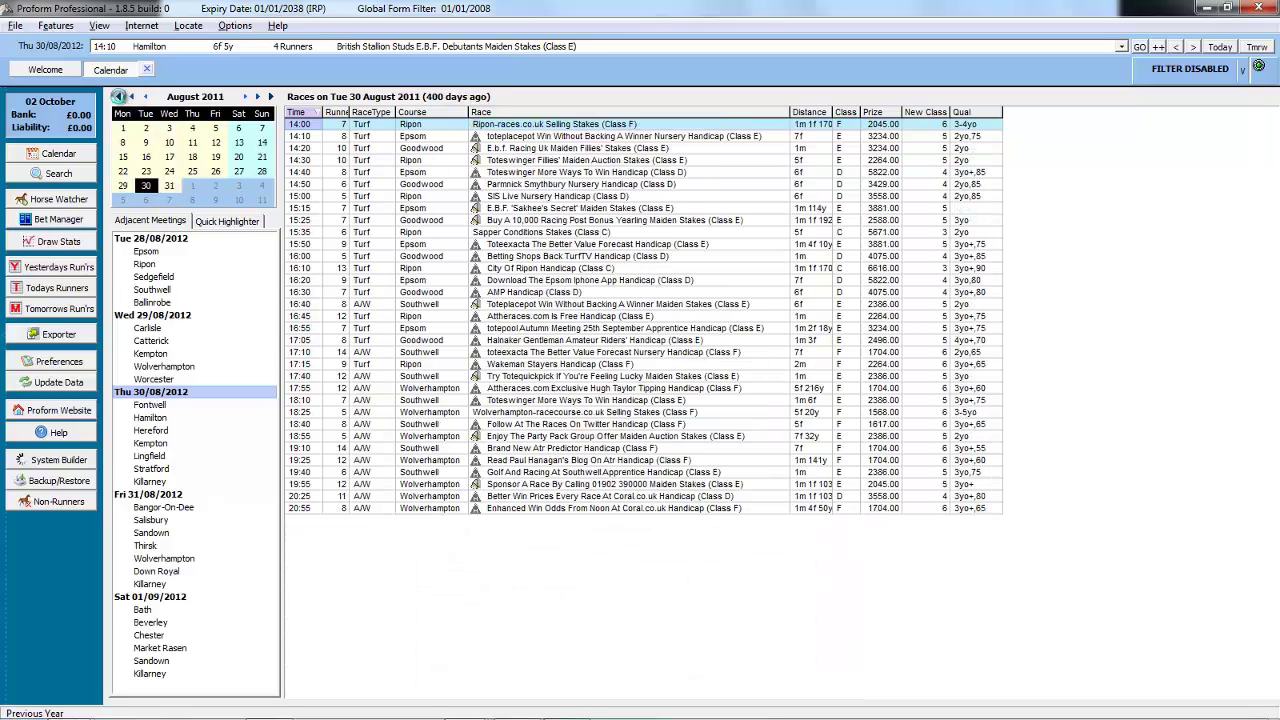
{"action": "left_click", "coordinate": [119, 97]}
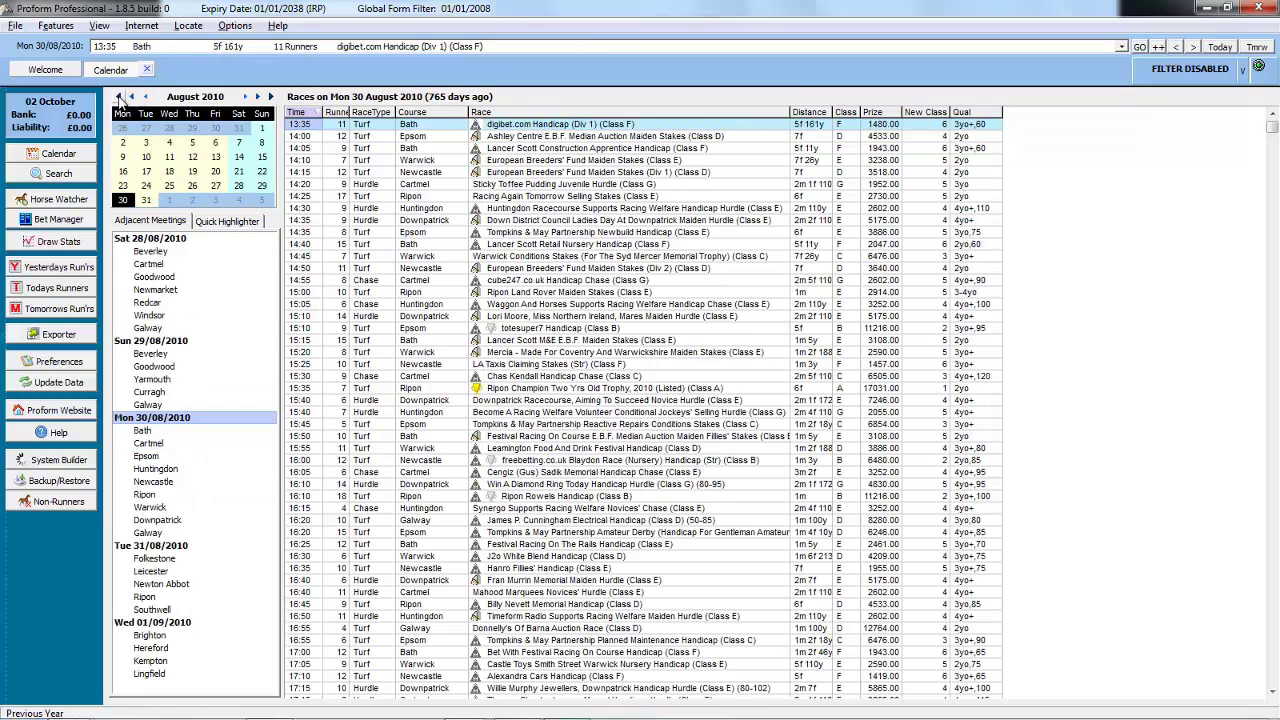
- Open the race card for the 19:50 Newmarket Nights Conditions Stakes from the Newmarket meeting of 6 August 2010
{"action": "left_click", "coordinate": [214, 142]}
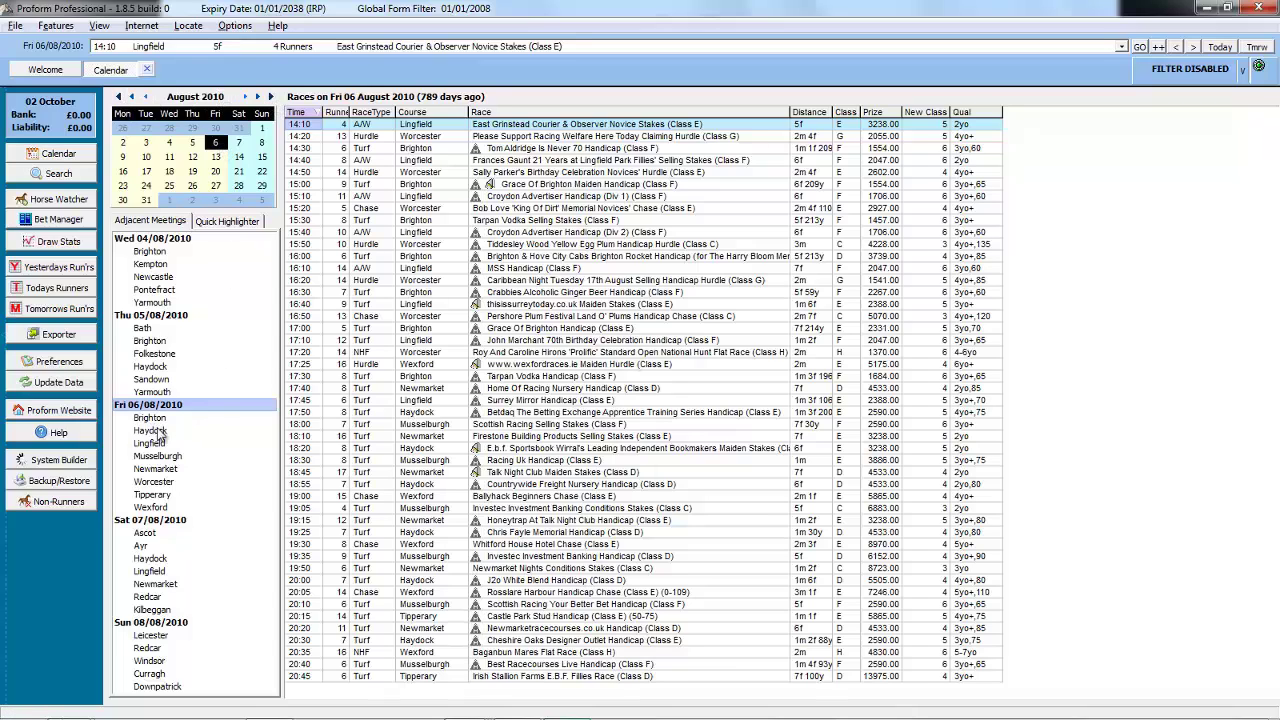
{"action": "left_click", "coordinate": [157, 469]}
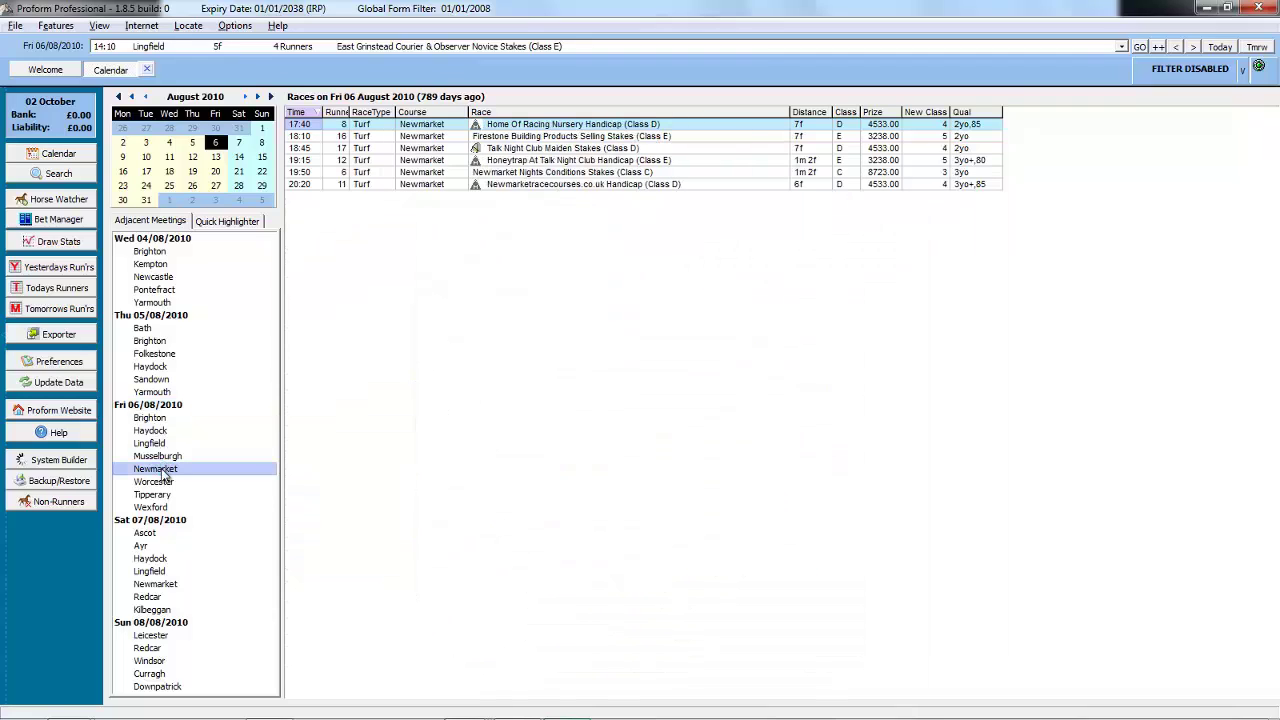
{"action": "left_click", "coordinate": [545, 174]}
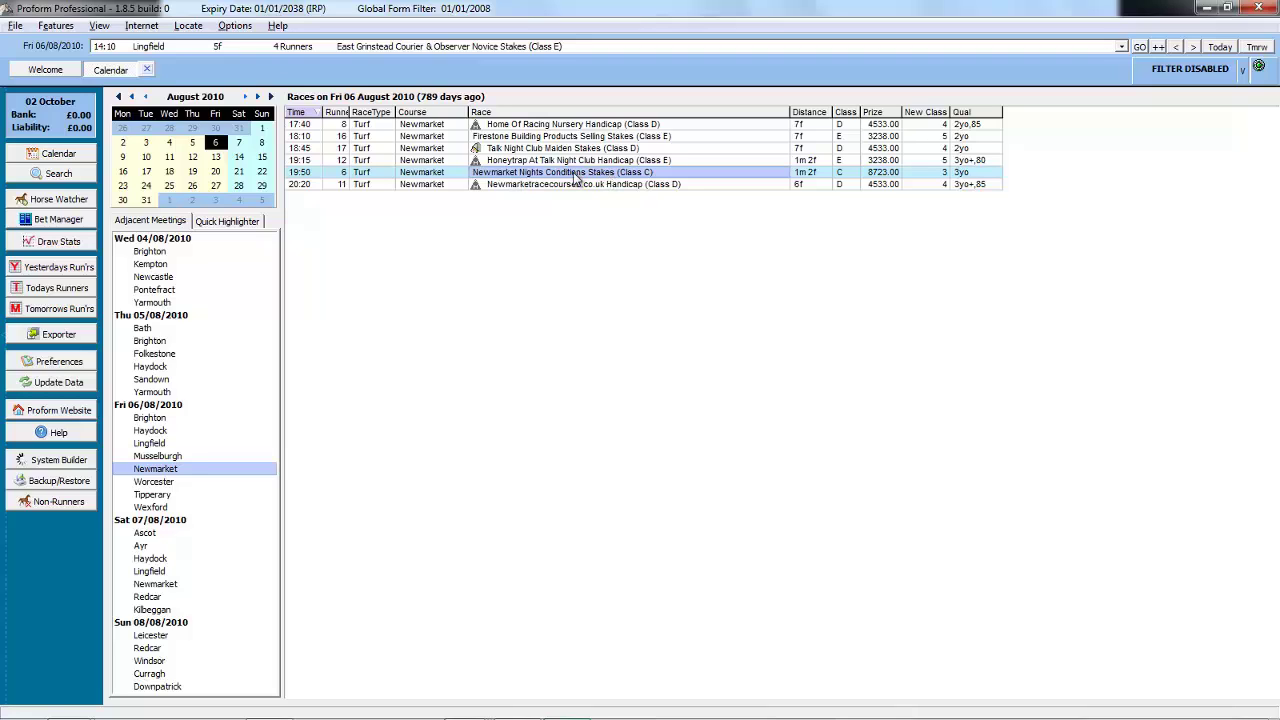
{"action": "right_click", "coordinate": [576, 177]}
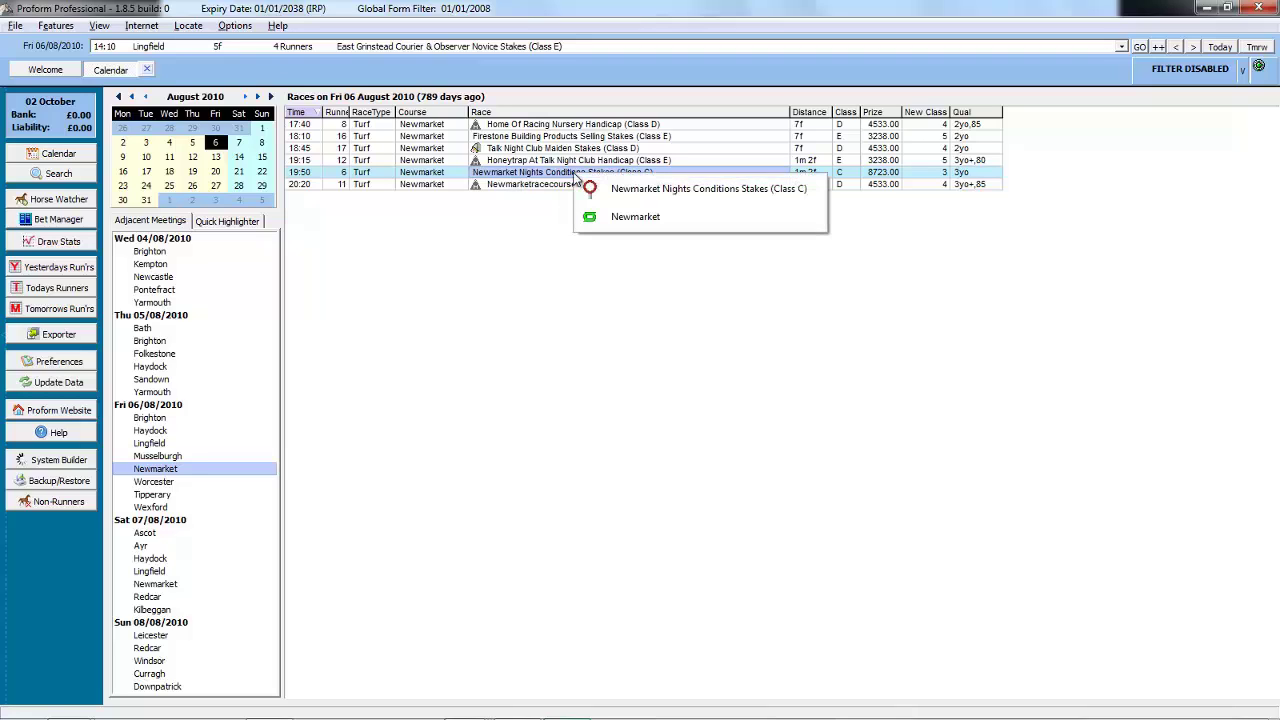
{"action": "left_click", "coordinate": [643, 194]}
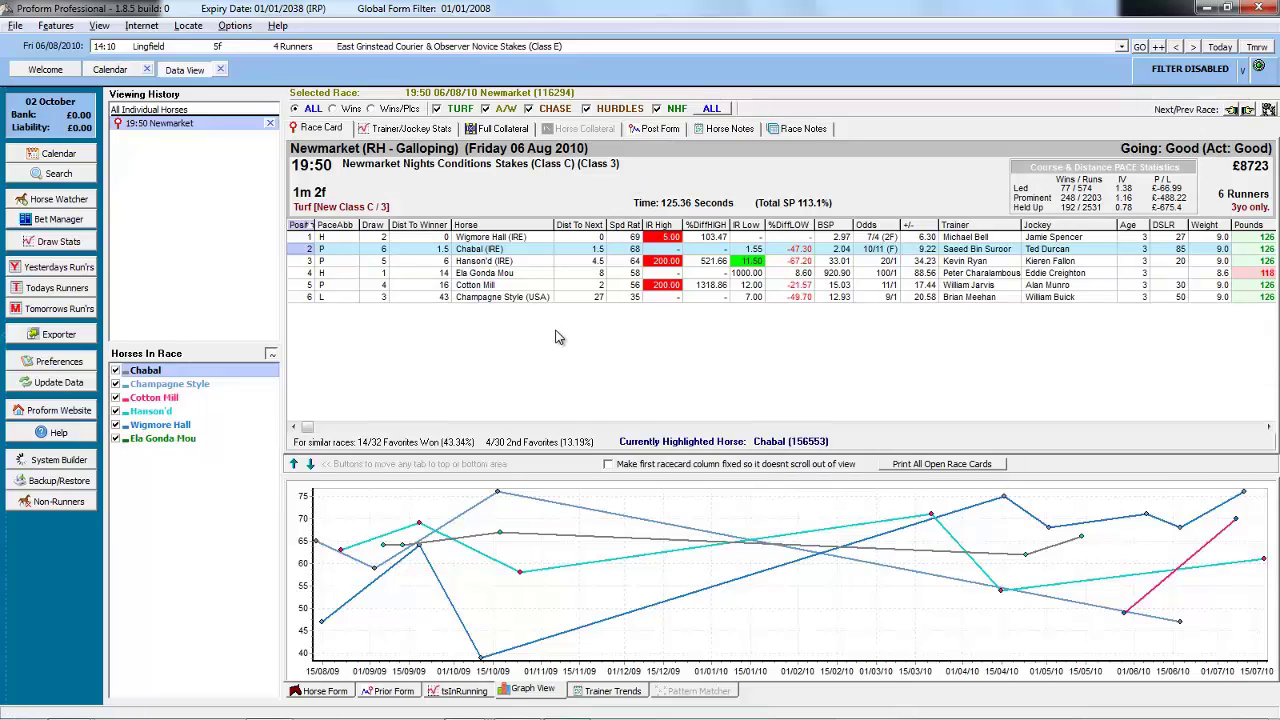
- Return the calendar to today's races on 3 October 2012 and apply the Quick Highlighter with the Handicaps option toggled
{"action": "left_click", "coordinate": [110, 70]}
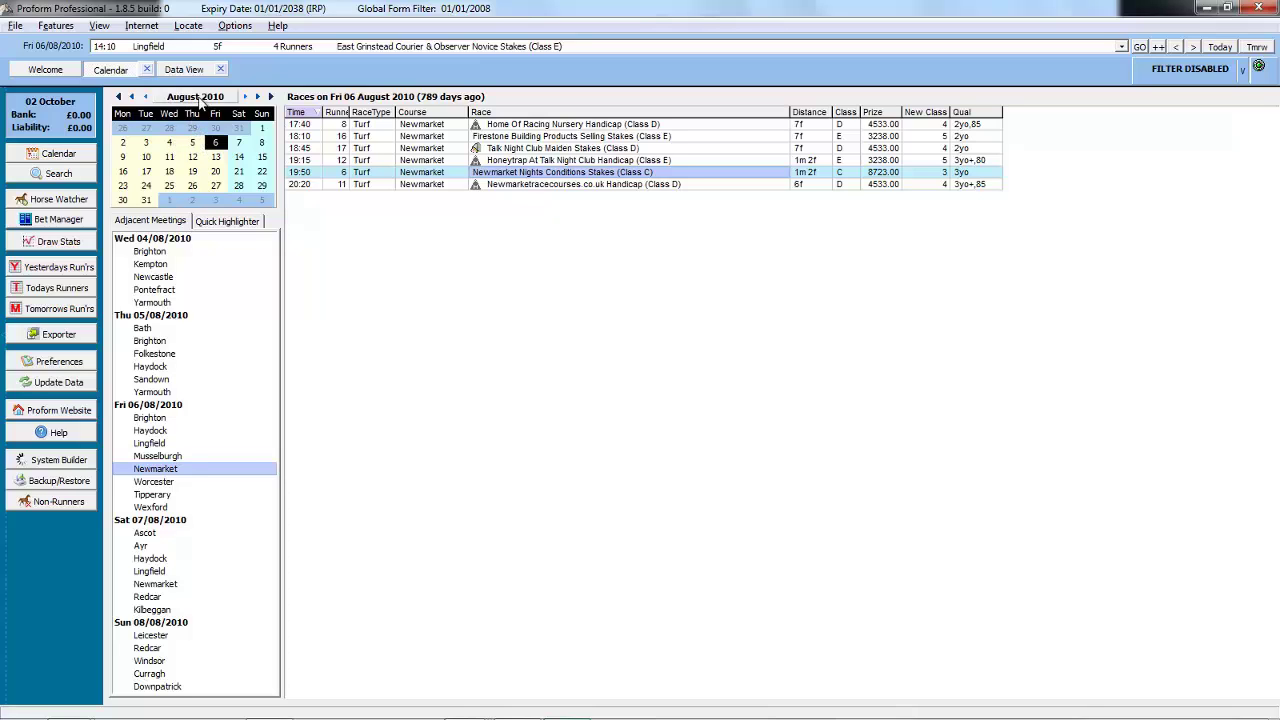
{"action": "left_click", "coordinate": [200, 100]}
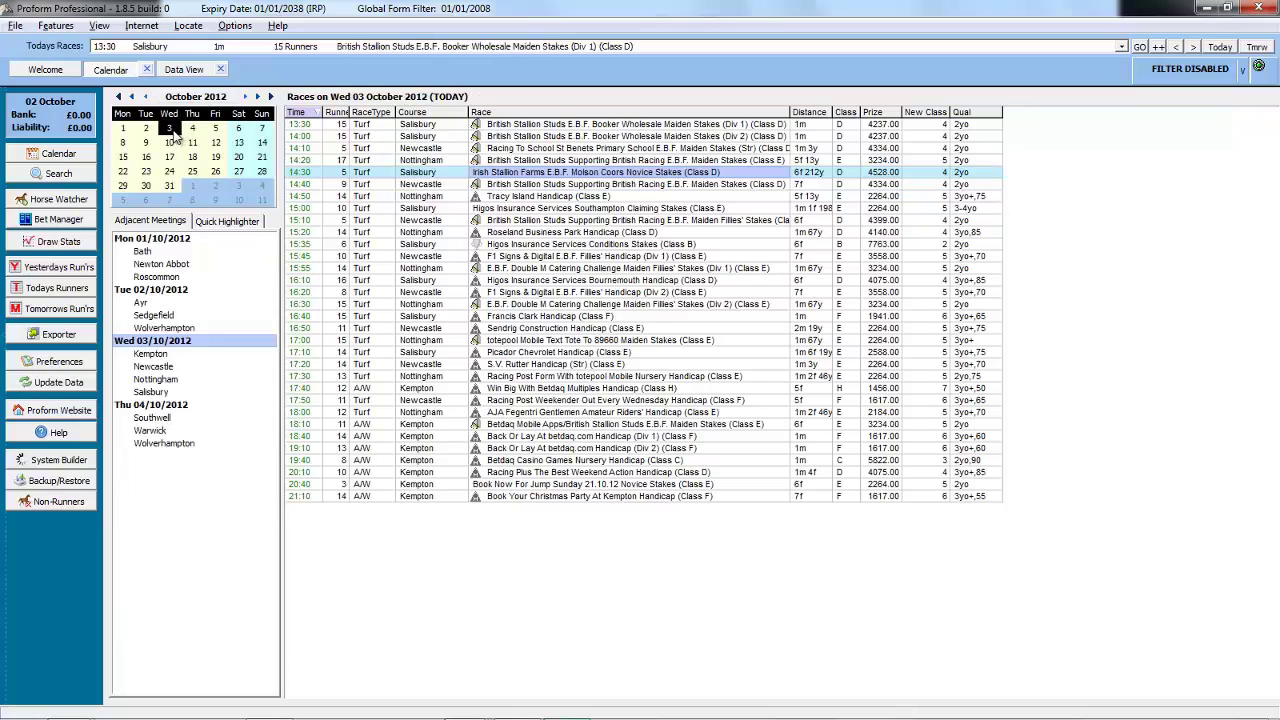
{"action": "left_click", "coordinate": [227, 222]}
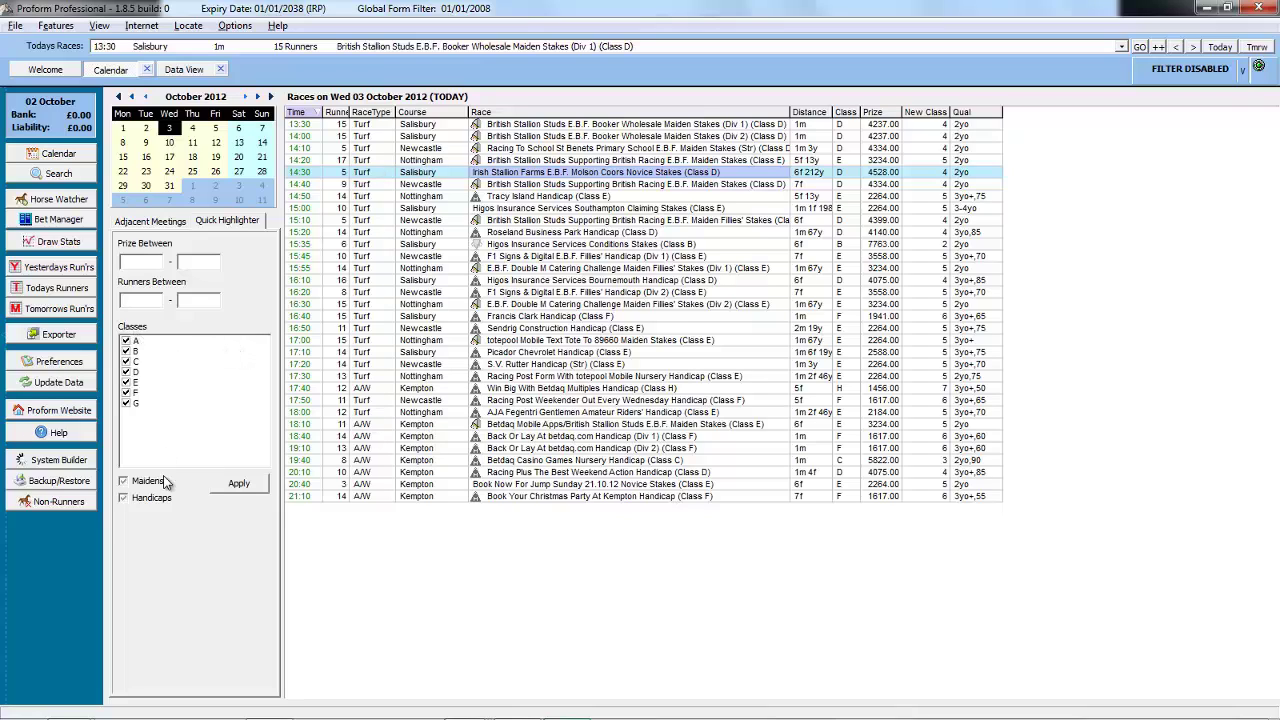
{"action": "left_click", "coordinate": [135, 500]}
{"action": "left_click", "coordinate": [240, 485]}
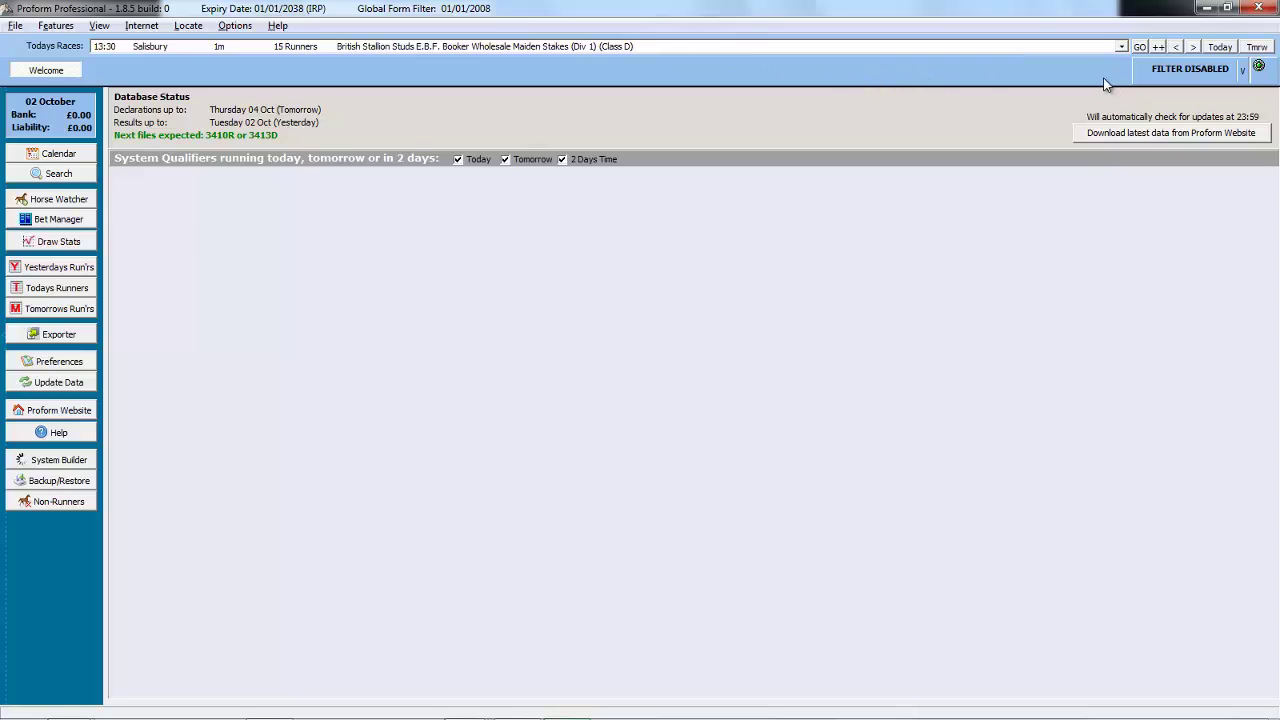
- View the race card for today's 16:30 Nottingham race without using the calendar, and close it
{"action": "left_click", "coordinate": [1220, 47]}
{"action": "left_click", "coordinate": [937, 47]}
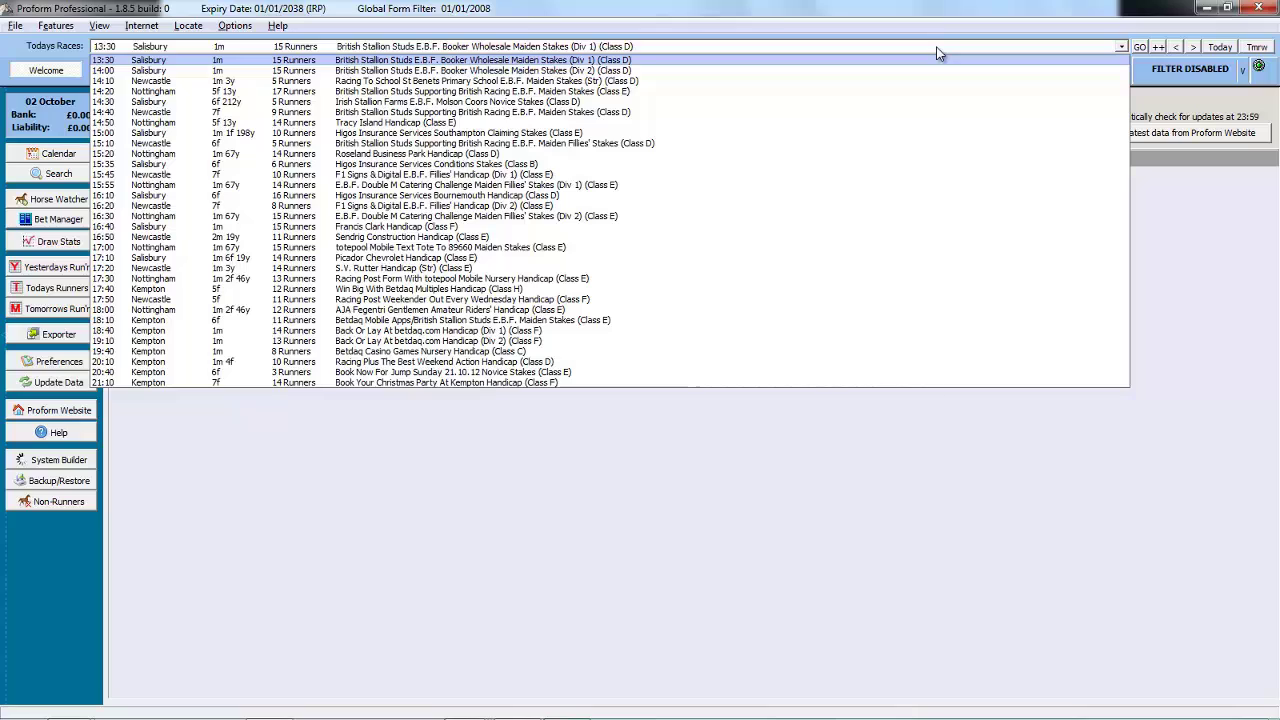
{"action": "left_click", "coordinate": [450, 216]}
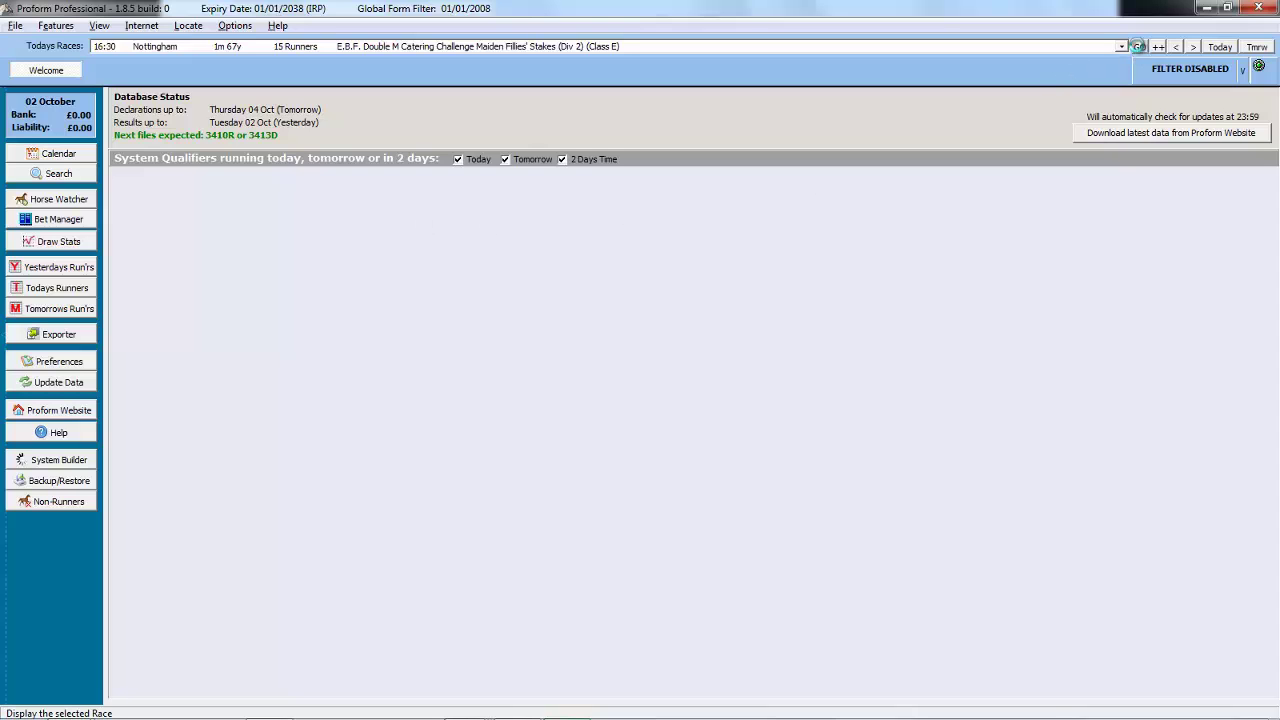
{"action": "left_click", "coordinate": [1137, 47]}
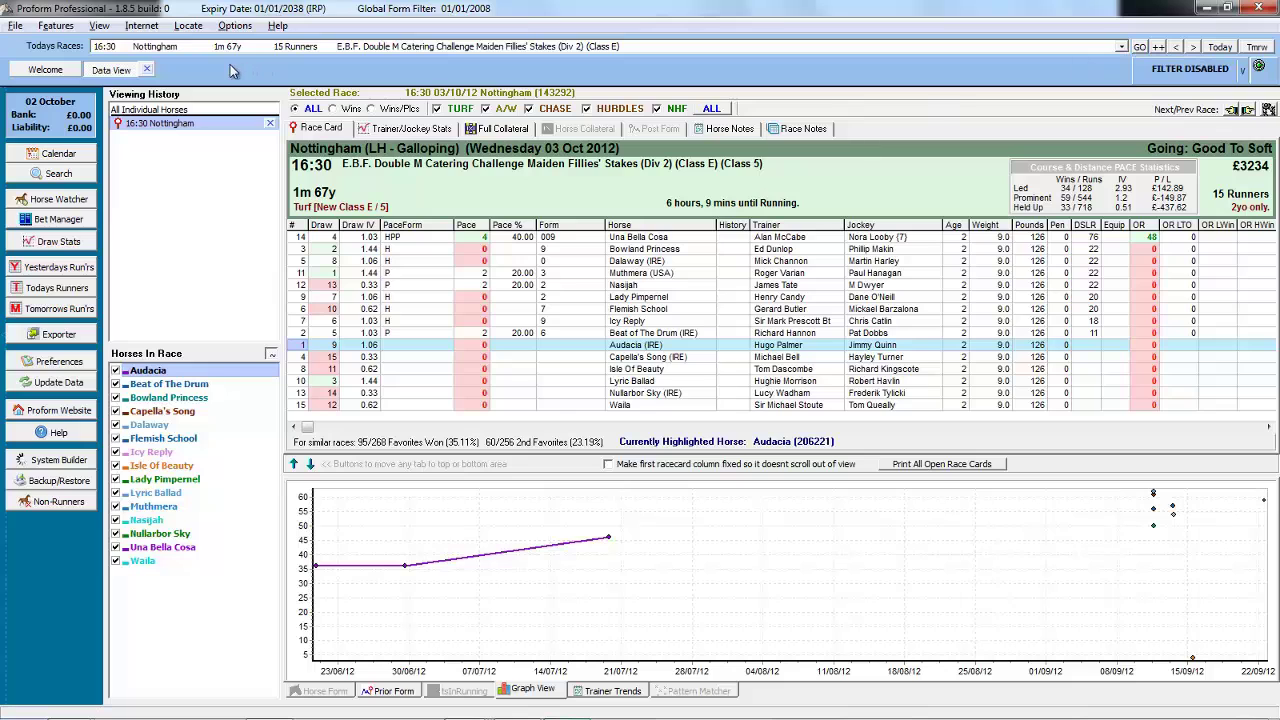
{"action": "left_click", "coordinate": [146, 69]}
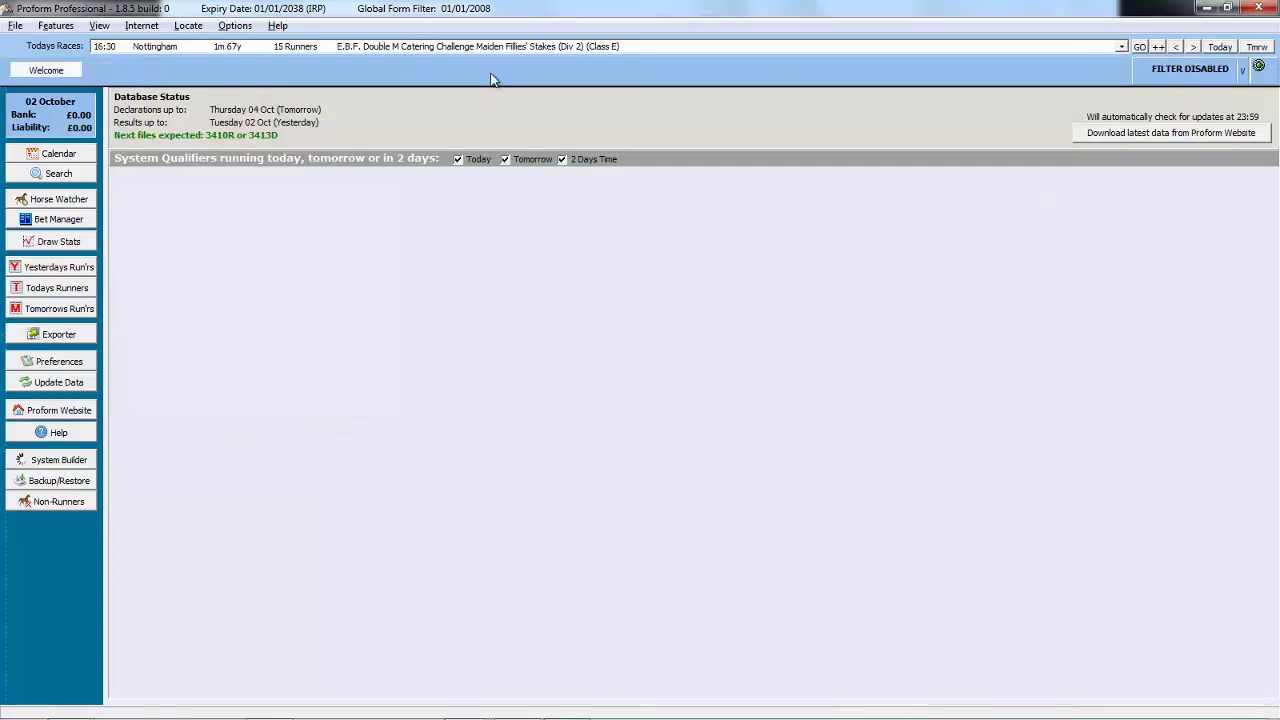
- Open all of today's races together as race cards, and view the 15:35 Salisbury and 16:30 Nottingham cards
{"action": "left_click", "coordinate": [1159, 48]}
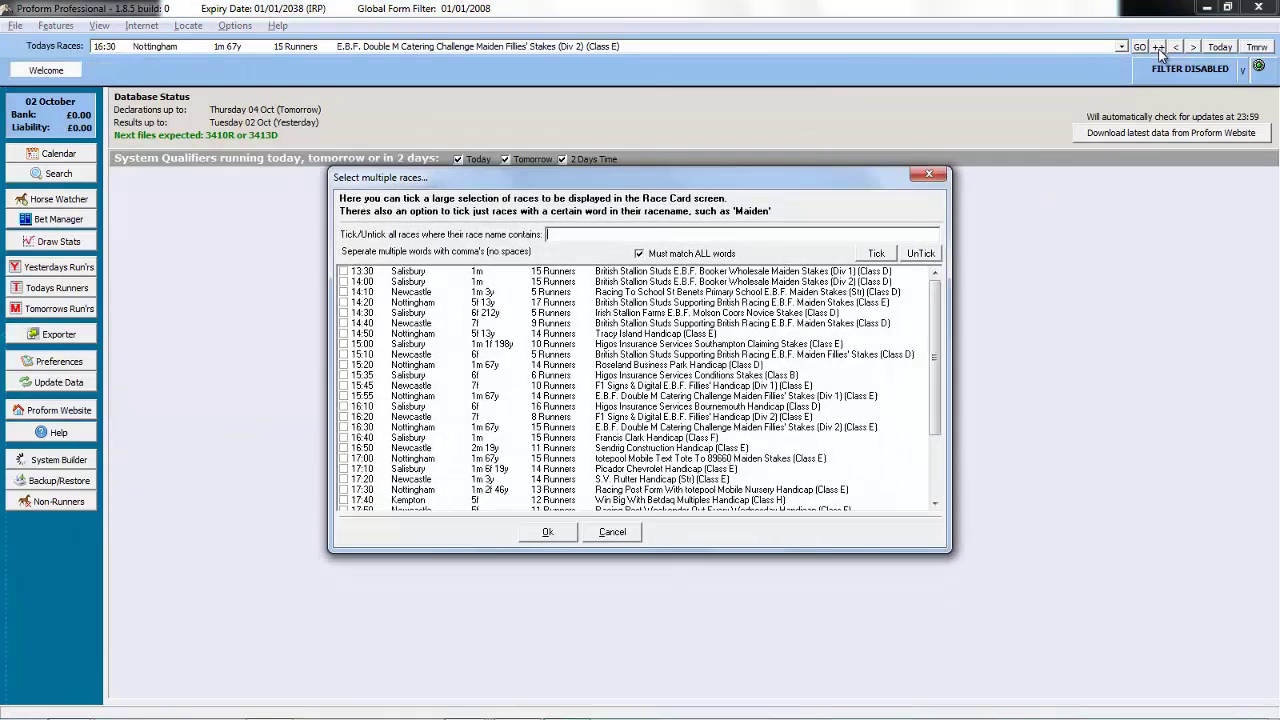
{"action": "right_click", "coordinate": [455, 319]}
{"action": "left_click", "coordinate": [490, 330]}
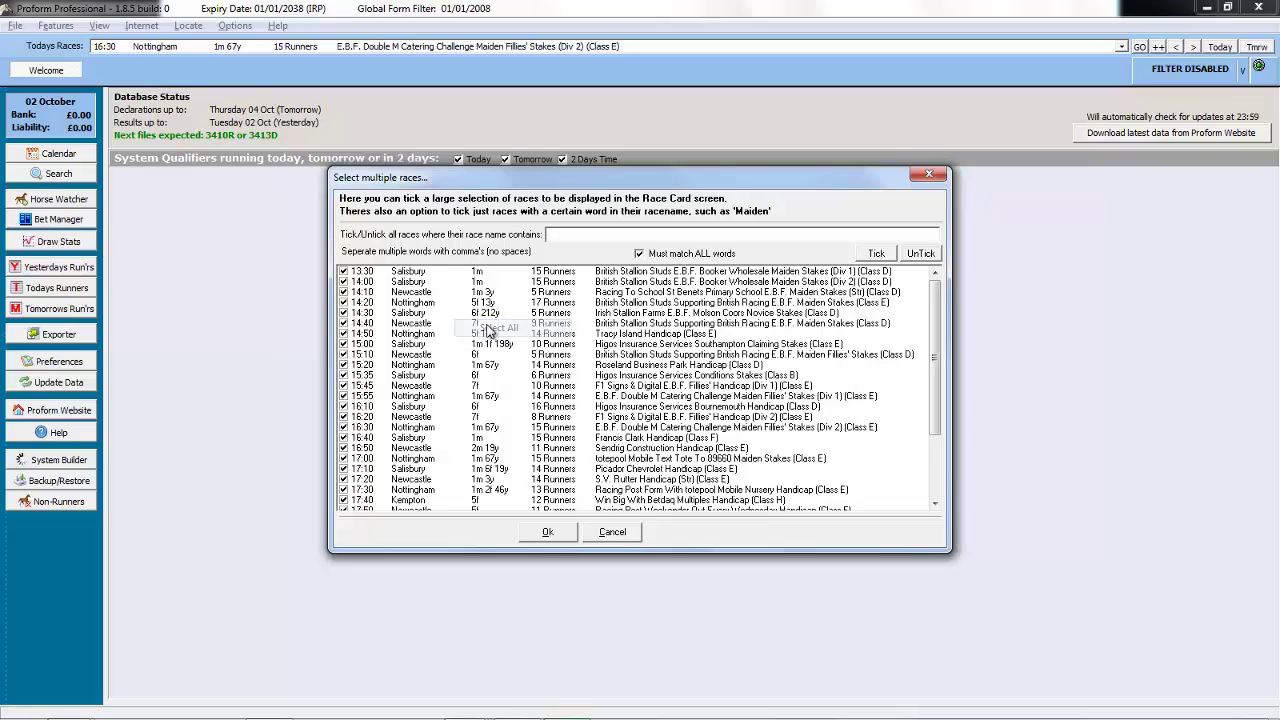
{"action": "left_click", "coordinate": [546, 532]}
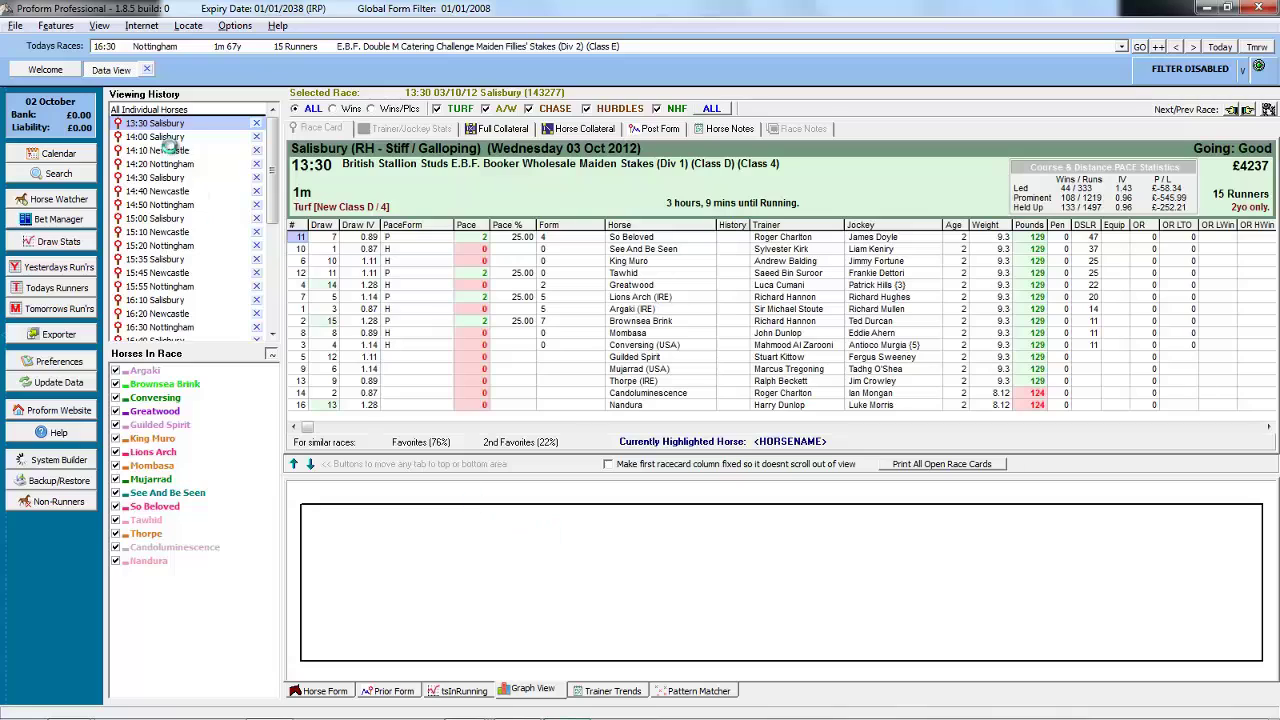
{"action": "left_click", "coordinate": [198, 260]}
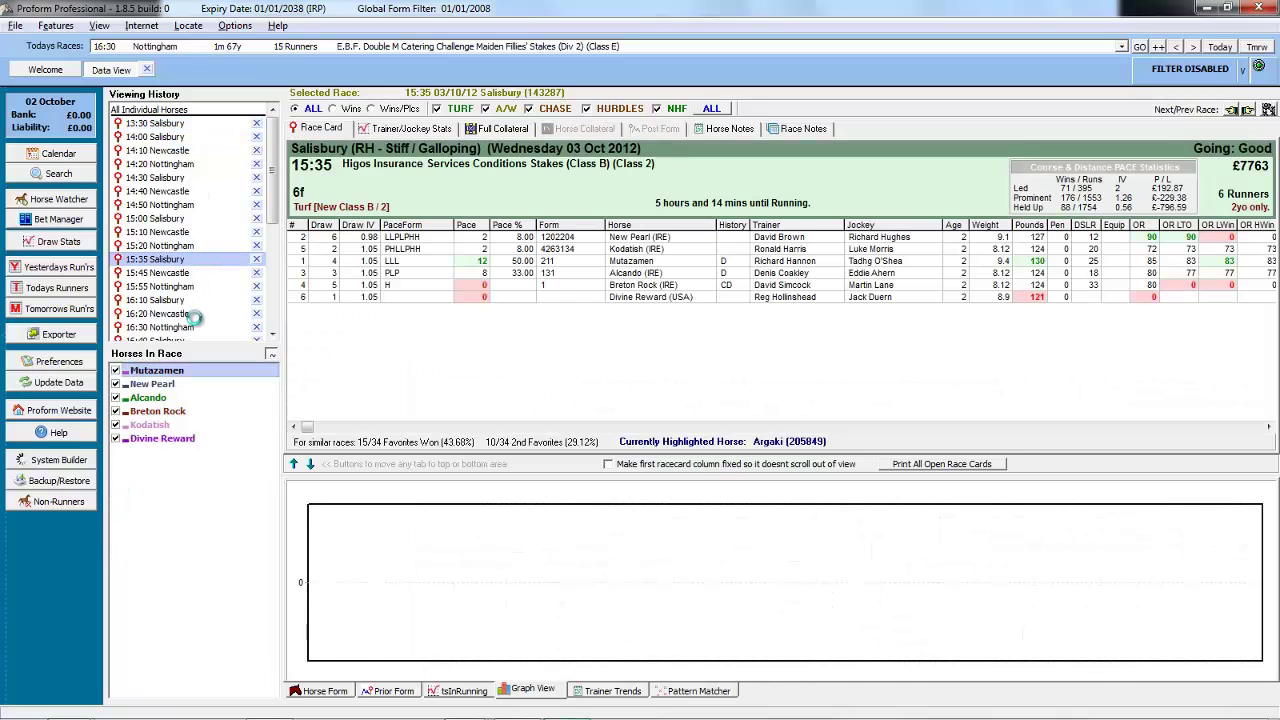
{"action": "left_click", "coordinate": [197, 326]}
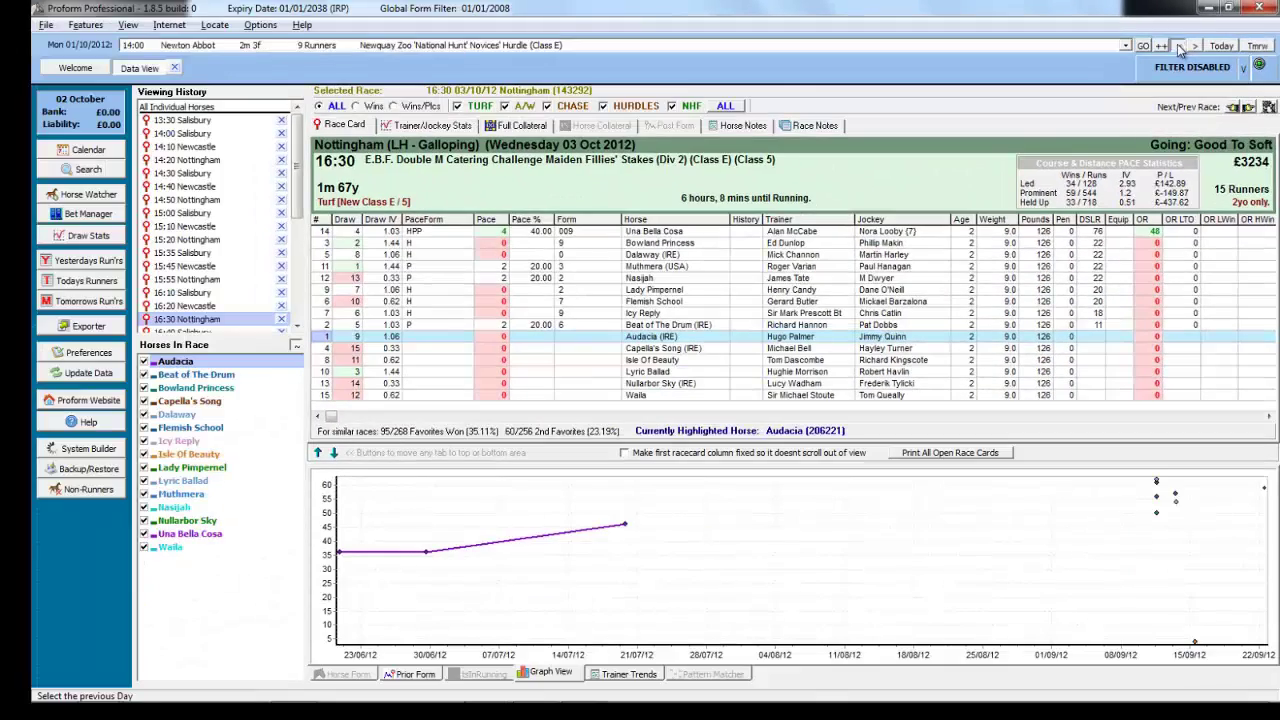
- Step the race selector back to Monday 17/09/2012 and view the list of that day's races
{"action": "left_click", "coordinate": [1180, 46]}
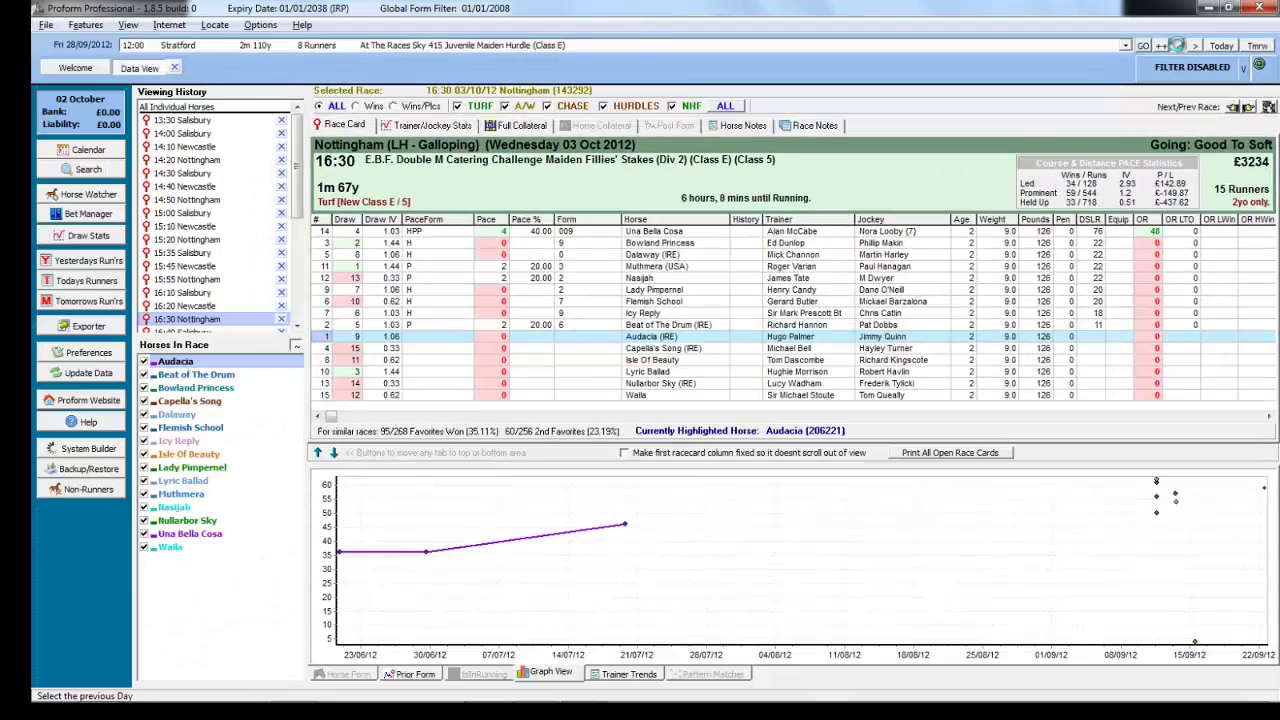
{"action": "left_click", "coordinate": [1180, 46]}
{"action": "left_click", "coordinate": [1180, 46]}
{"action": "left_click", "coordinate": [1180, 46]}
{"action": "left_click", "coordinate": [1180, 46]}
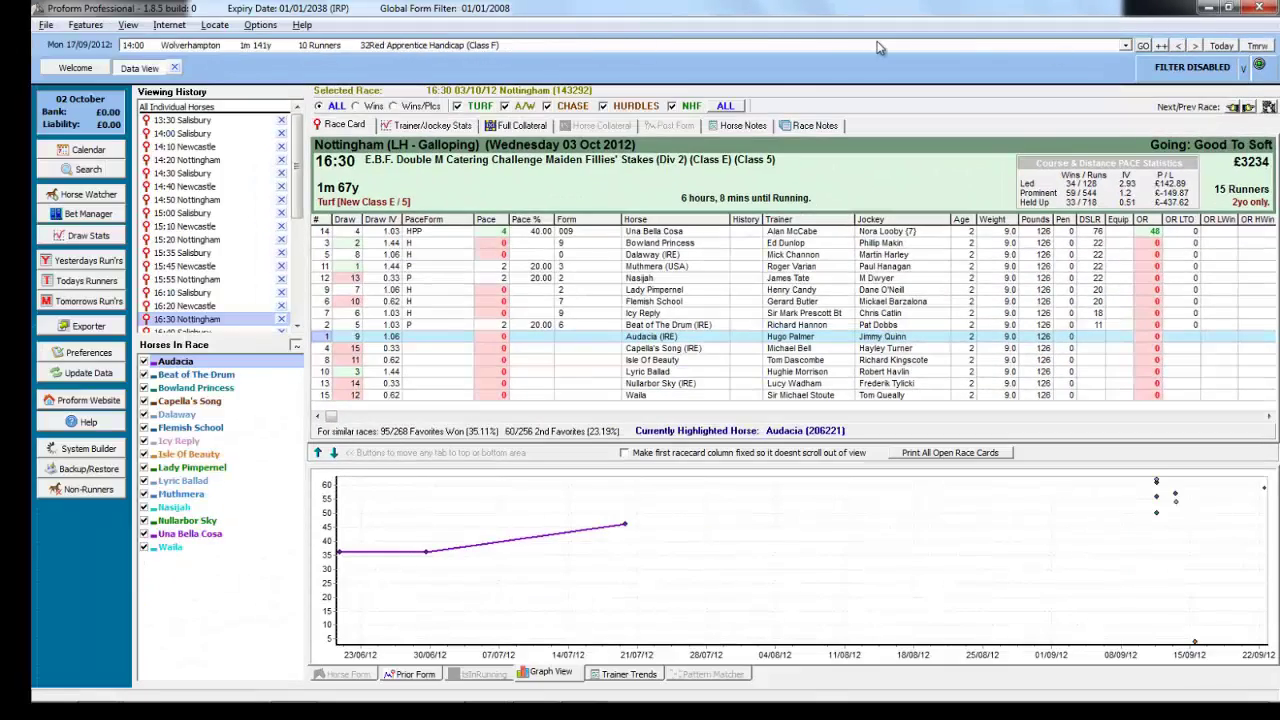
{"action": "left_click", "coordinate": [830, 46]}
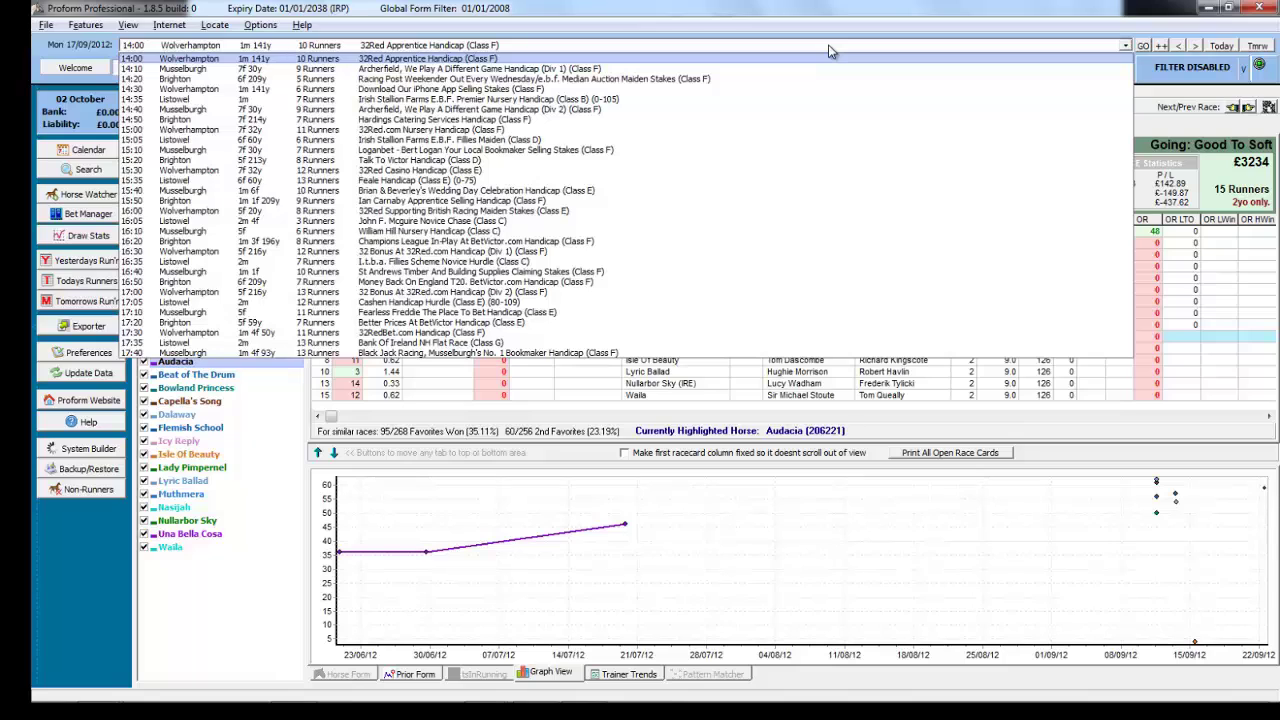
{"action": "left_click", "coordinate": [830, 50]}
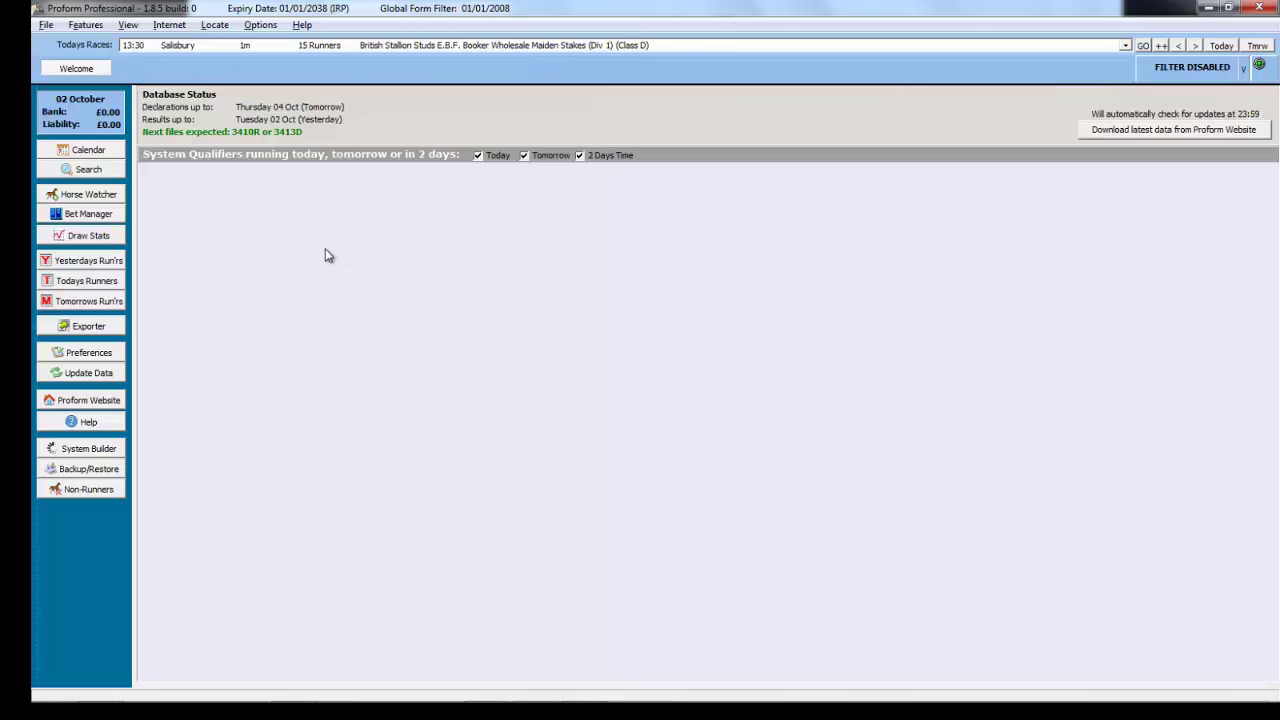
- Open the list of all horses running today and check where the same runner lists are offered among the program's features
{"action": "left_click", "coordinate": [79, 284]}
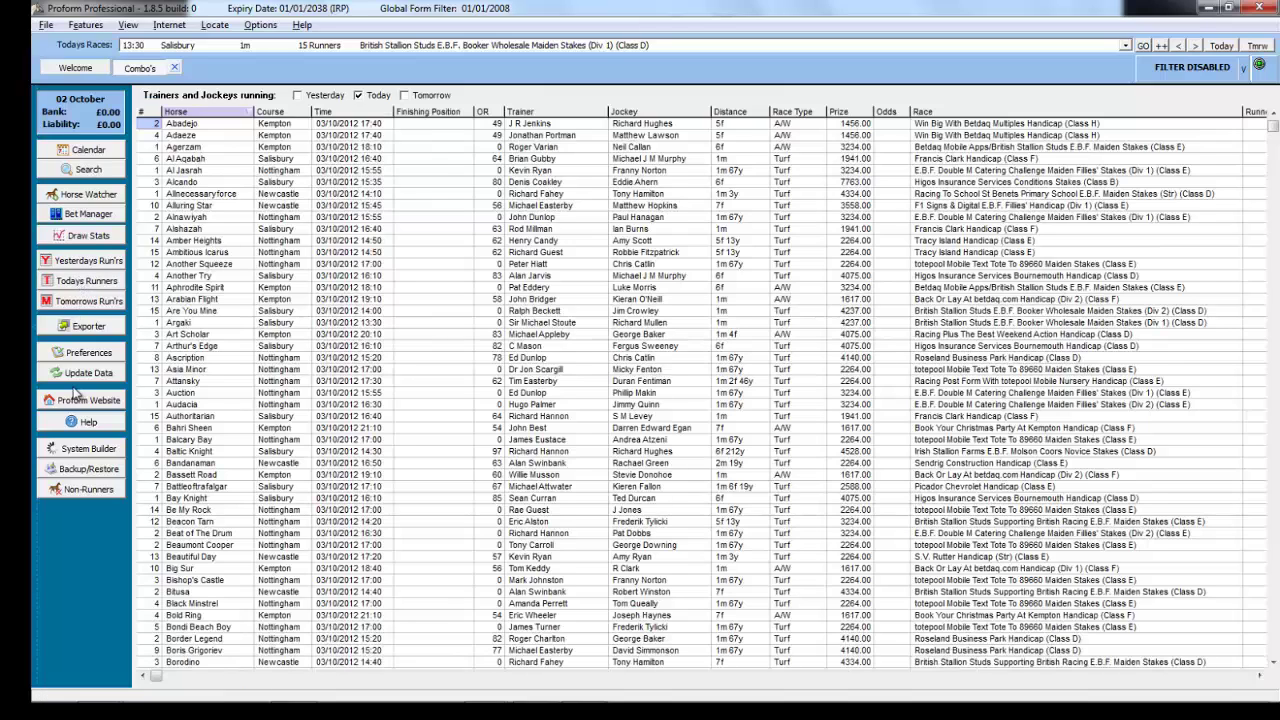
{"action": "left_click", "coordinate": [82, 27]}
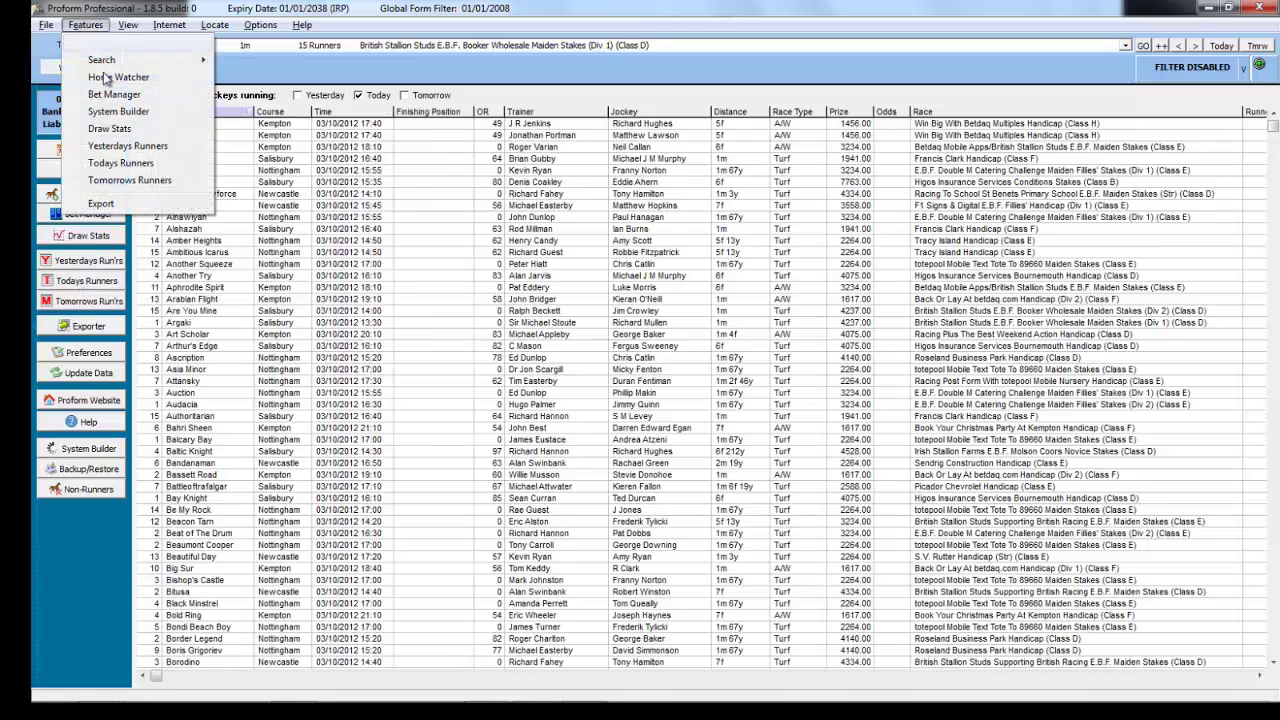
{"action": "left_click", "coordinate": [92, 31]}
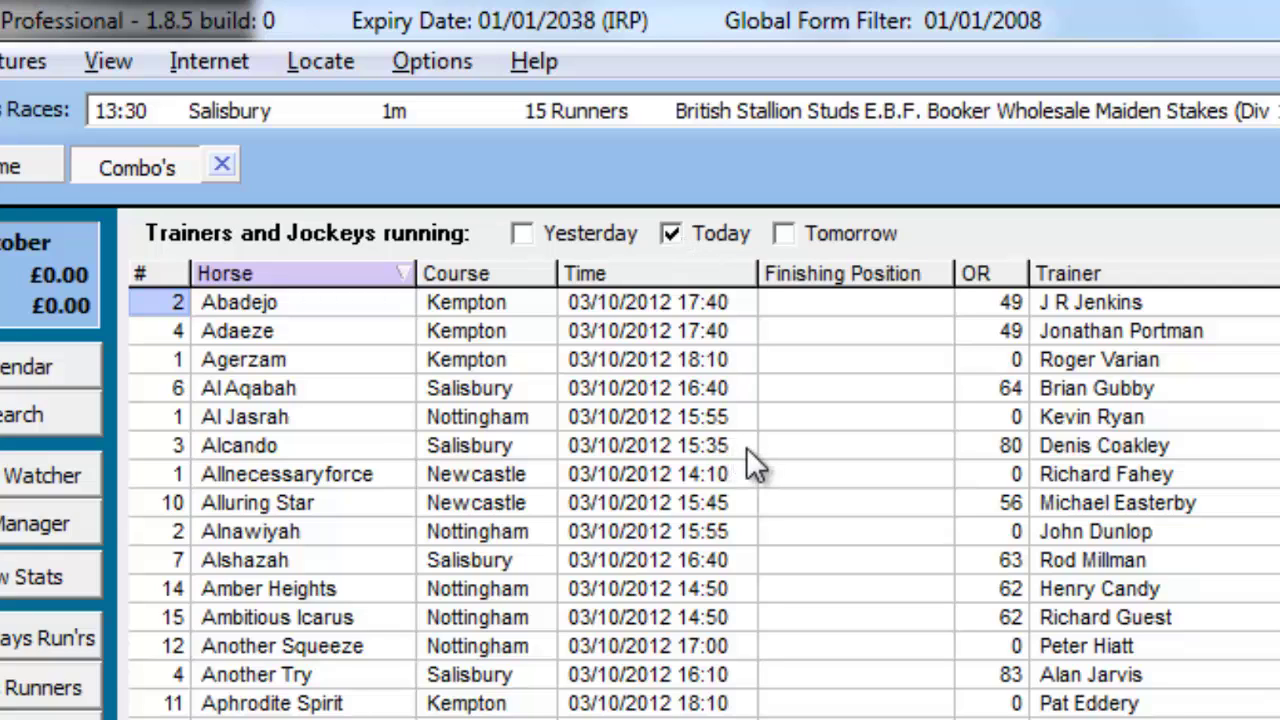
- Sort today's runners by race time in both directions, and return the list to horse-name order
{"action": "left_click", "coordinate": [674, 275]}
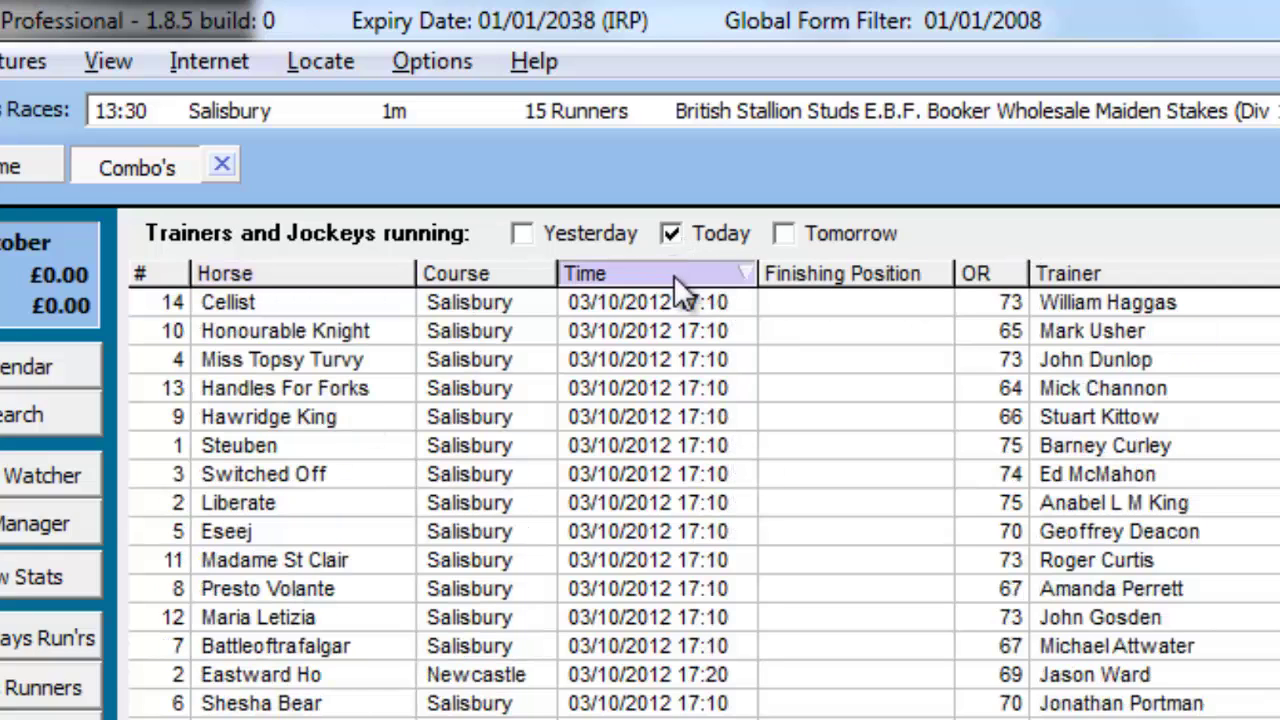
{"action": "left_click", "coordinate": [674, 275]}
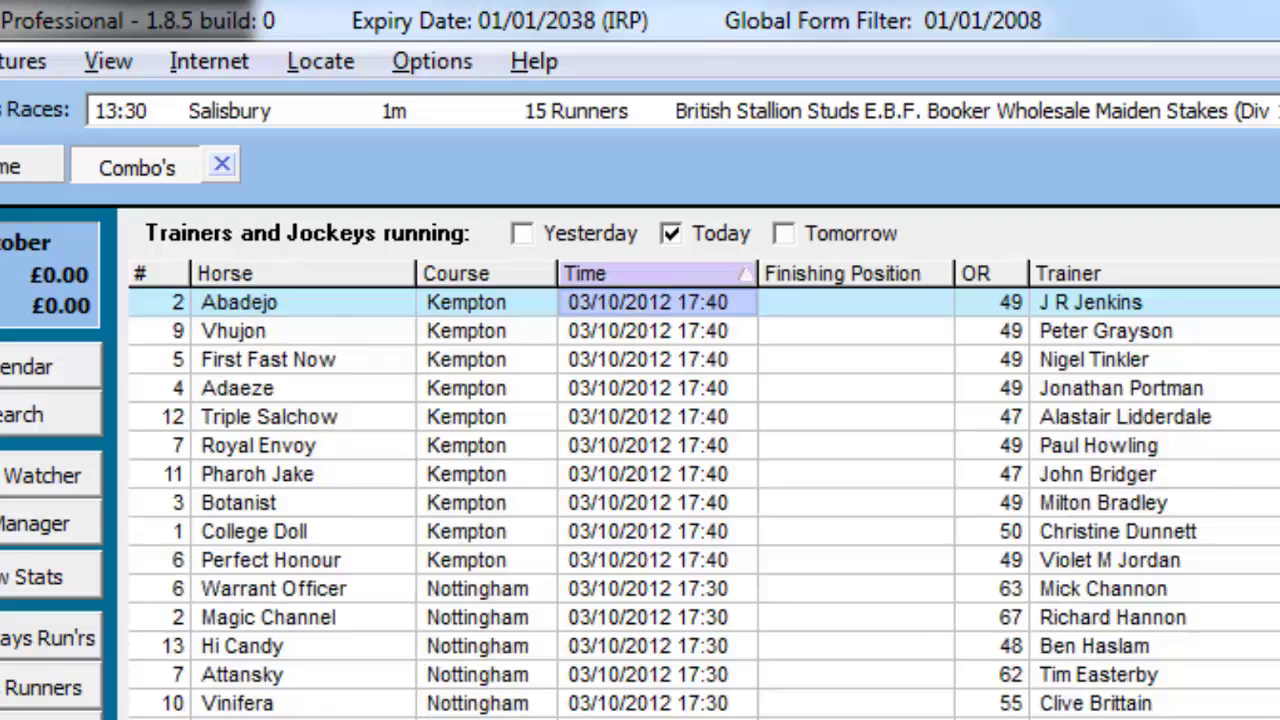
{"action": "scroll", "coordinate": [704, 500], "scroll_direction": "up", "scroll_amount": 10}
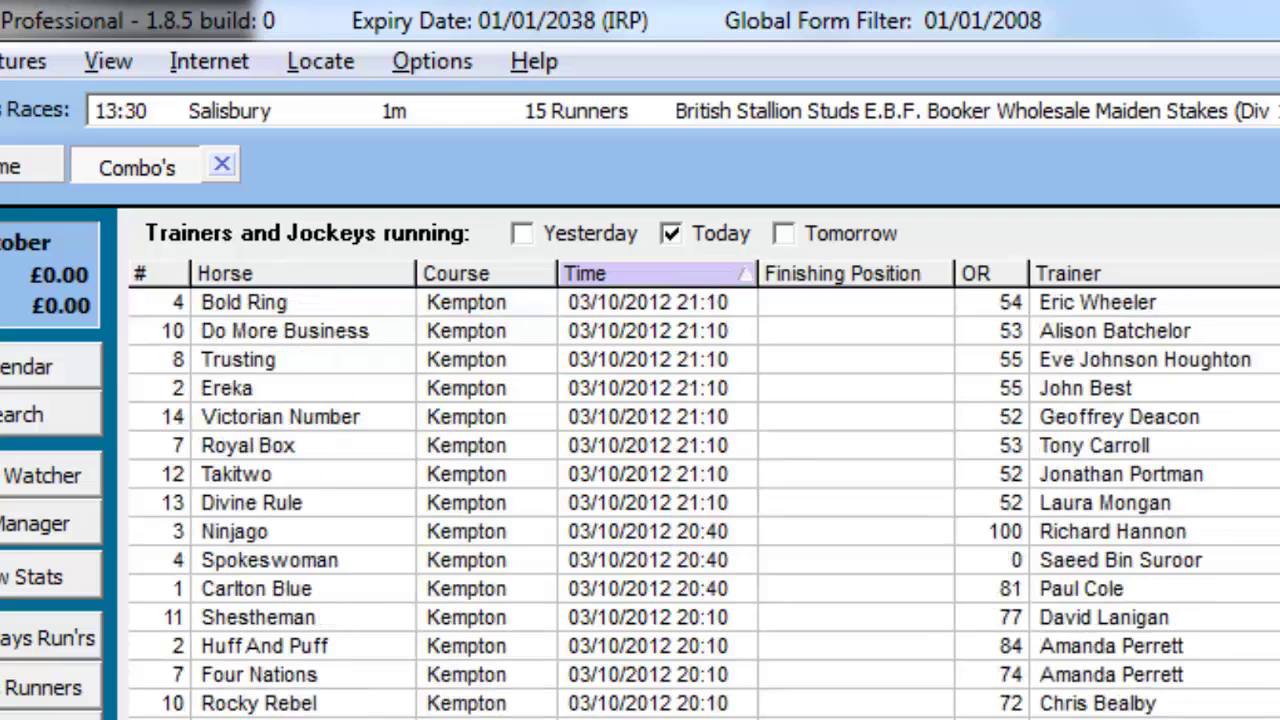
{"action": "left_click", "coordinate": [694, 273]}
{"action": "scroll", "coordinate": [704, 500], "scroll_direction": "up", "scroll_amount": 15}
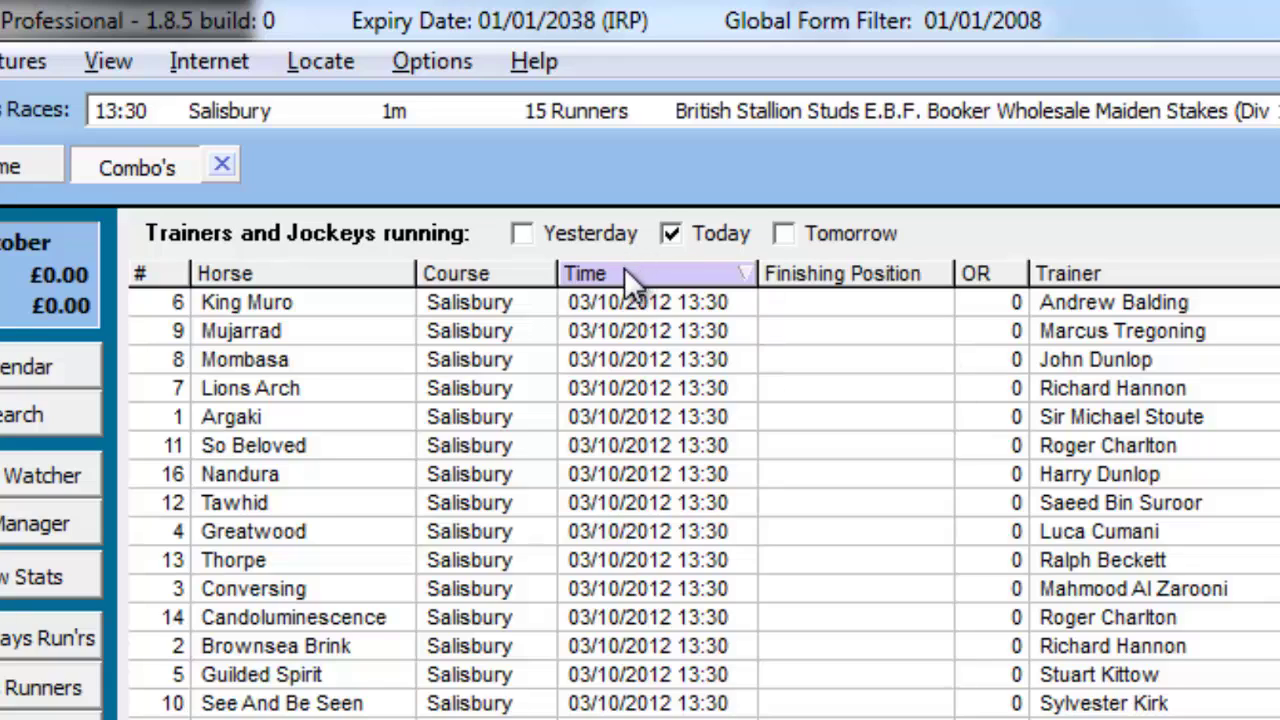
{"action": "left_click", "coordinate": [255, 275]}
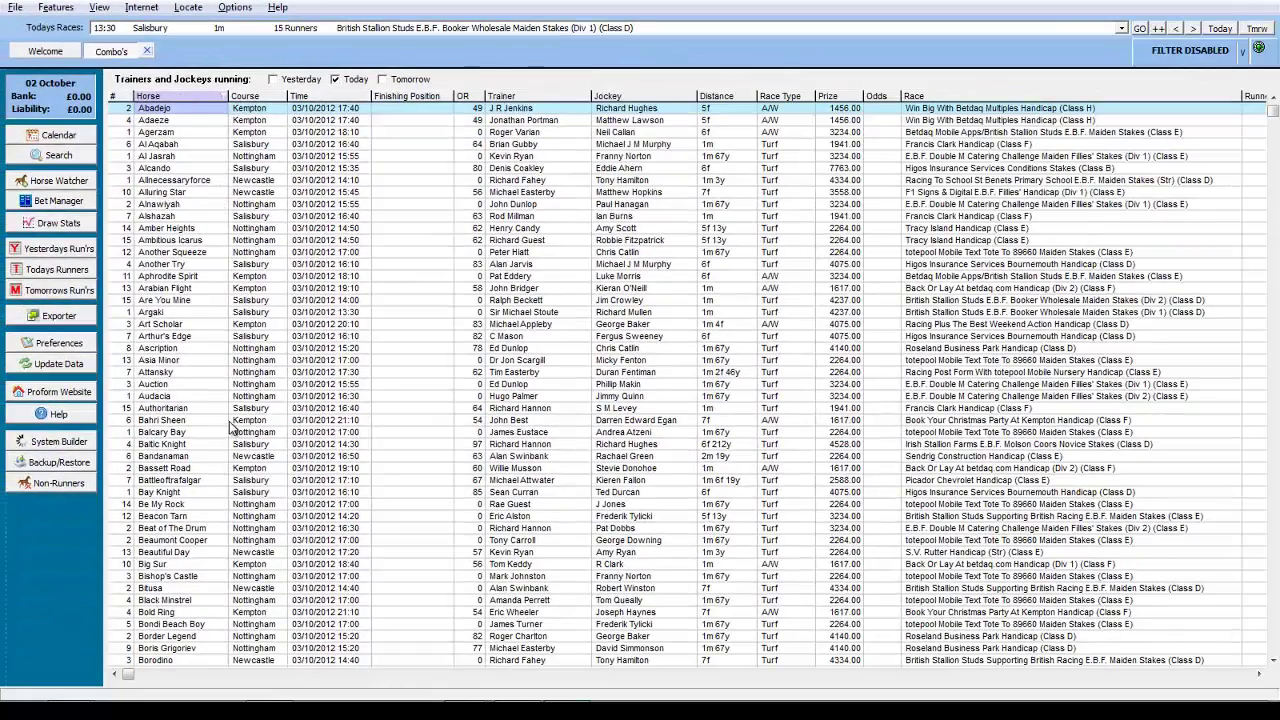
- Open the individual record of the runner Authoritarian from today's list and show its horse form
{"action": "left_click", "coordinate": [172, 410]}
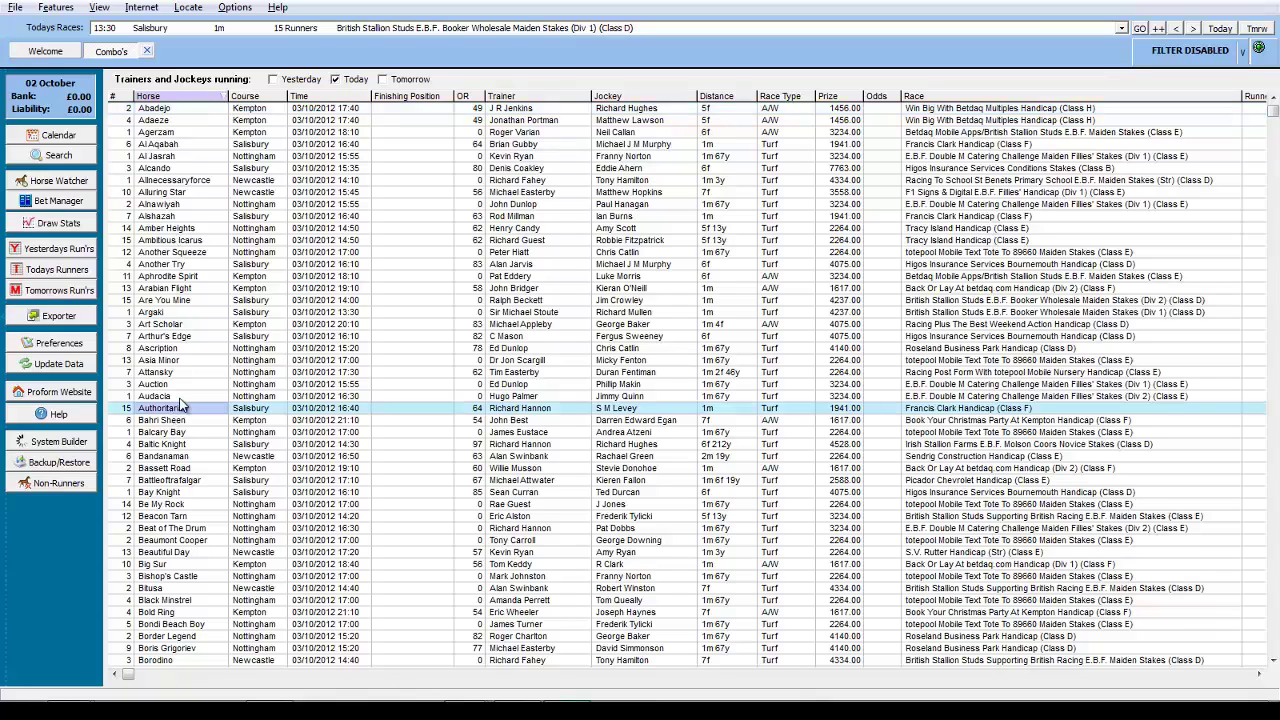
{"action": "right_click", "coordinate": [186, 411]}
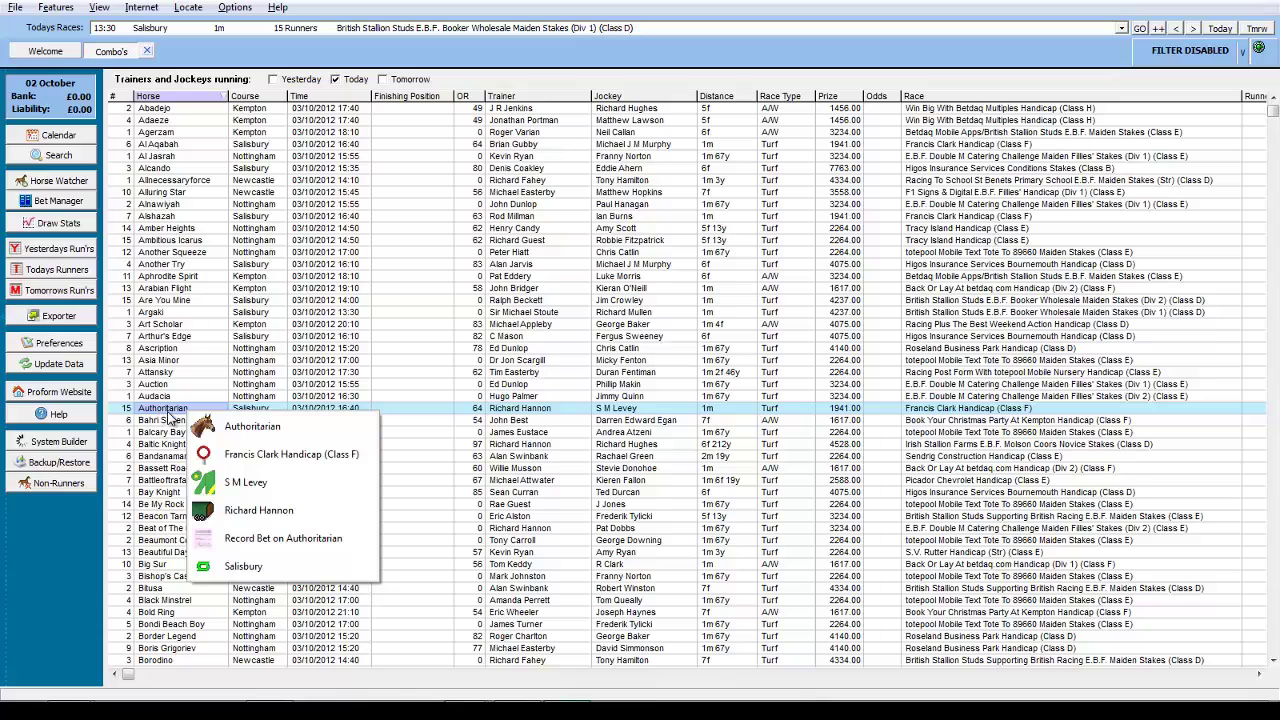
{"action": "left_click", "coordinate": [273, 426]}
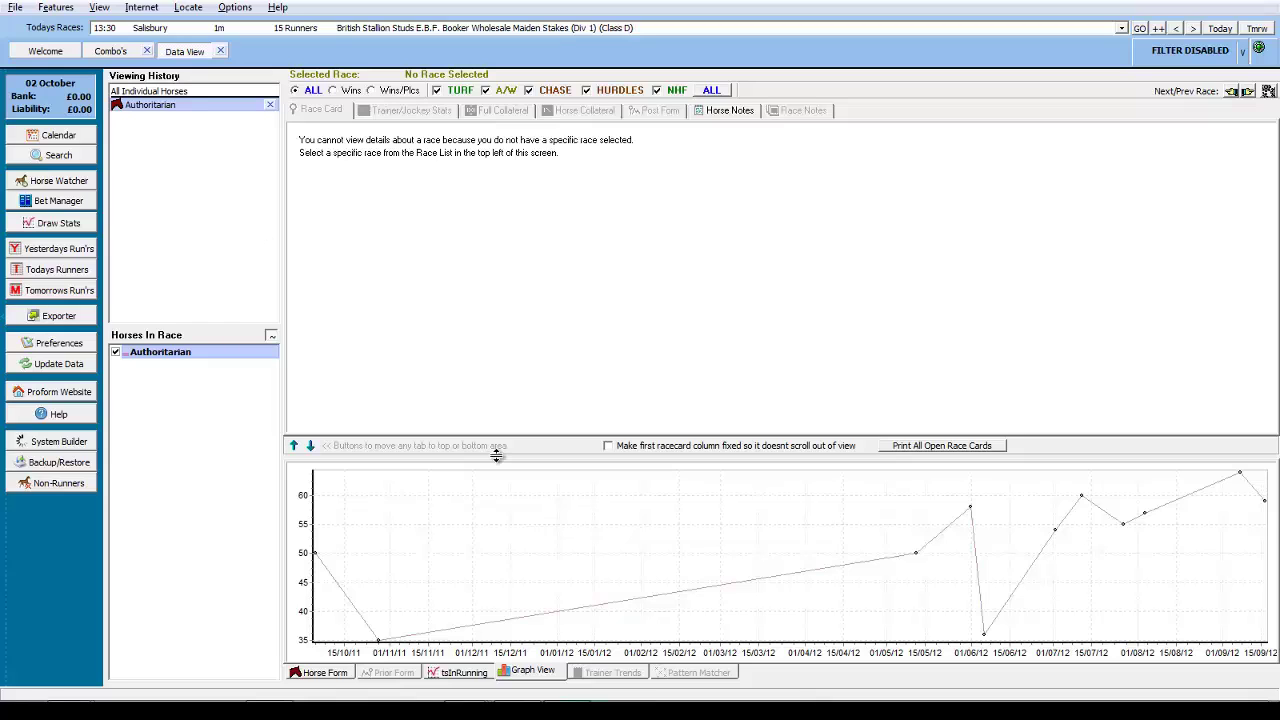
{"action": "left_click", "coordinate": [326, 673]}
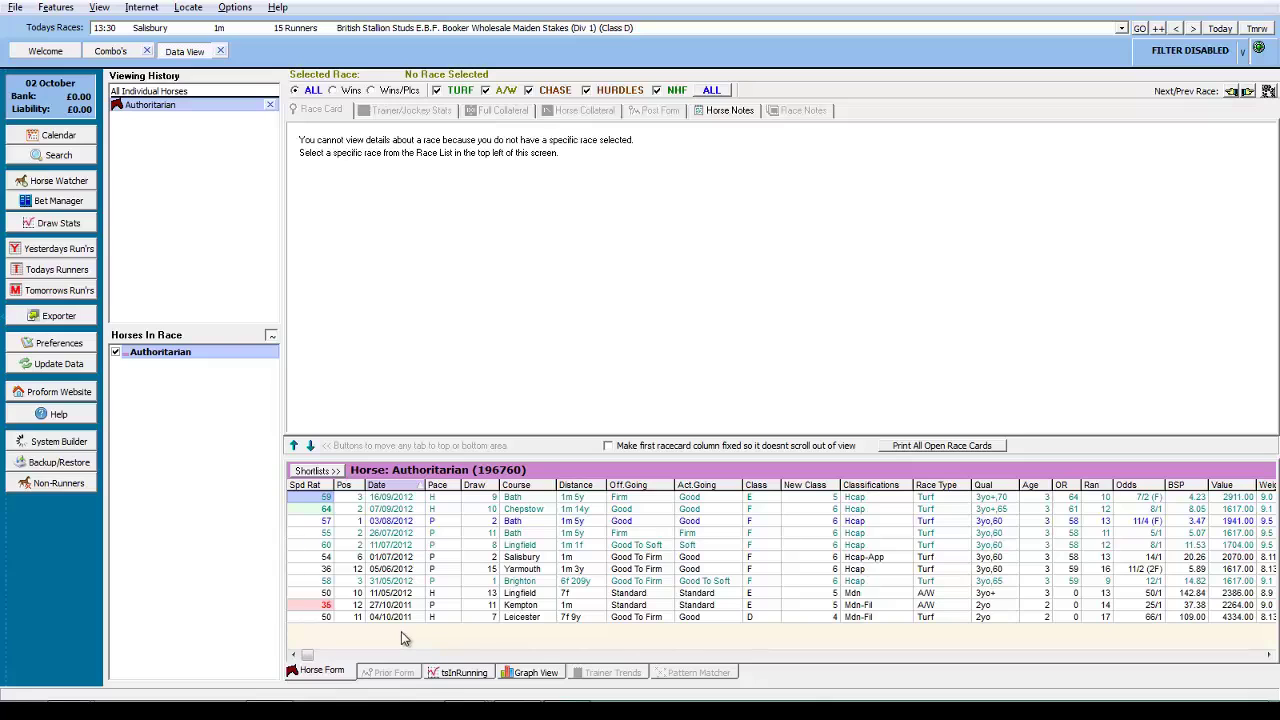
- From Authoritarian's entry in today's runners, open the Francis Clark Handicap race card and highlight the horse there
{"action": "left_click", "coordinate": [113, 52]}
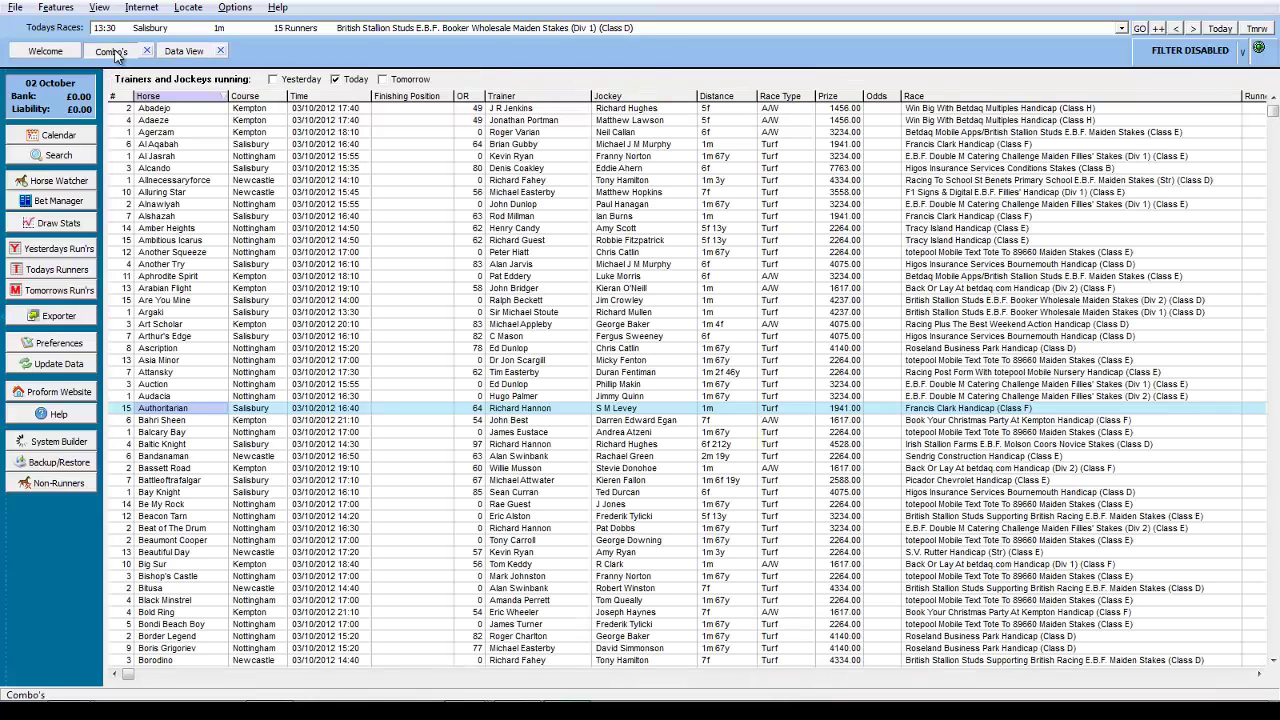
{"action": "right_click", "coordinate": [341, 413]}
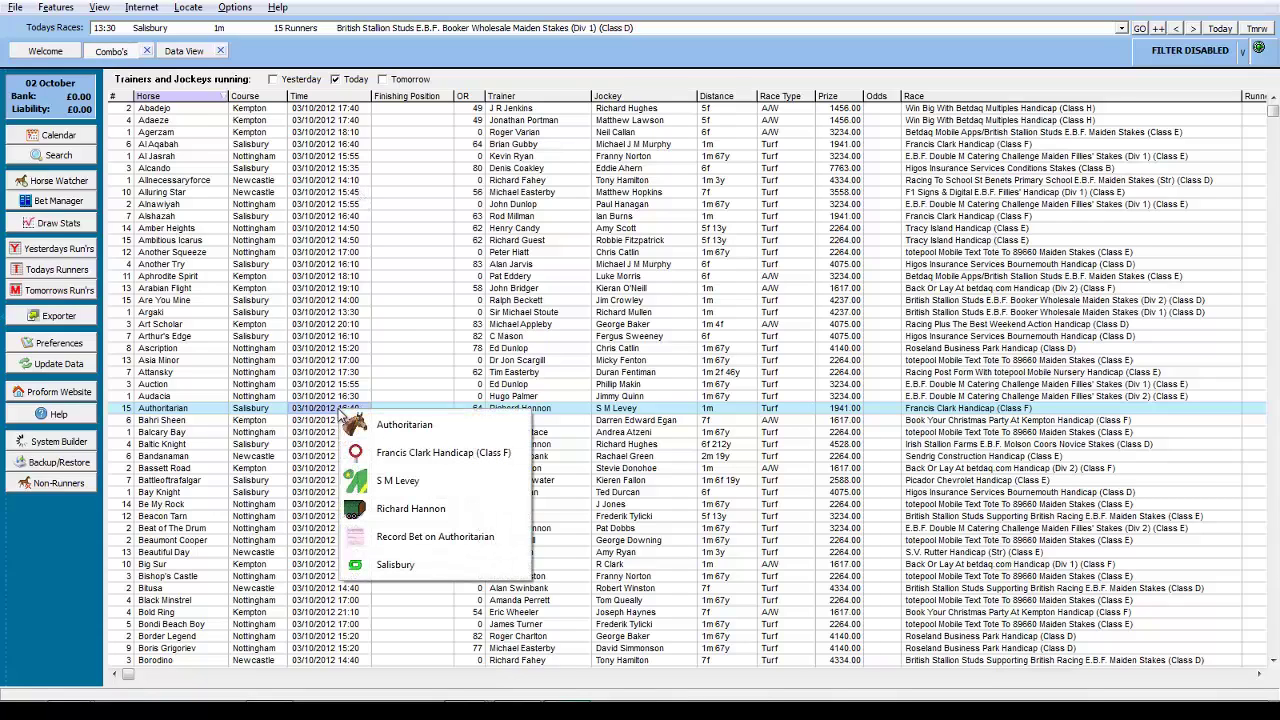
{"action": "left_click", "coordinate": [460, 458]}
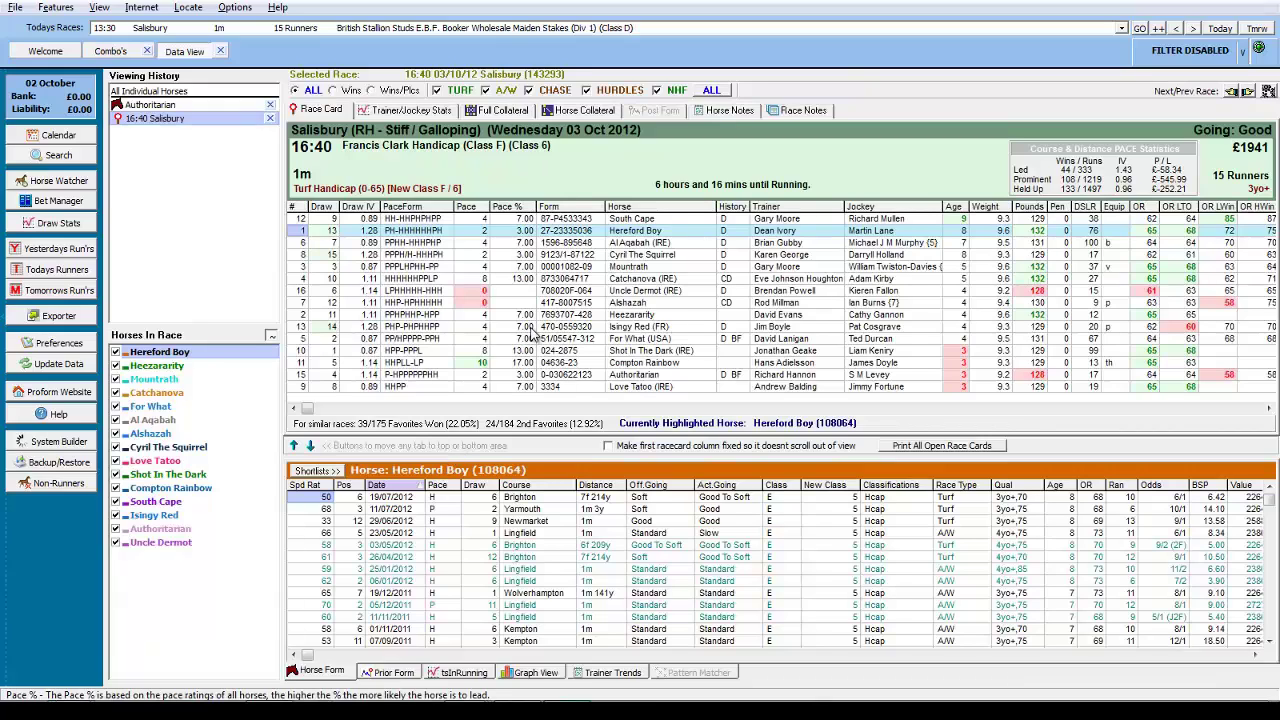
{"action": "left_click", "coordinate": [640, 374]}
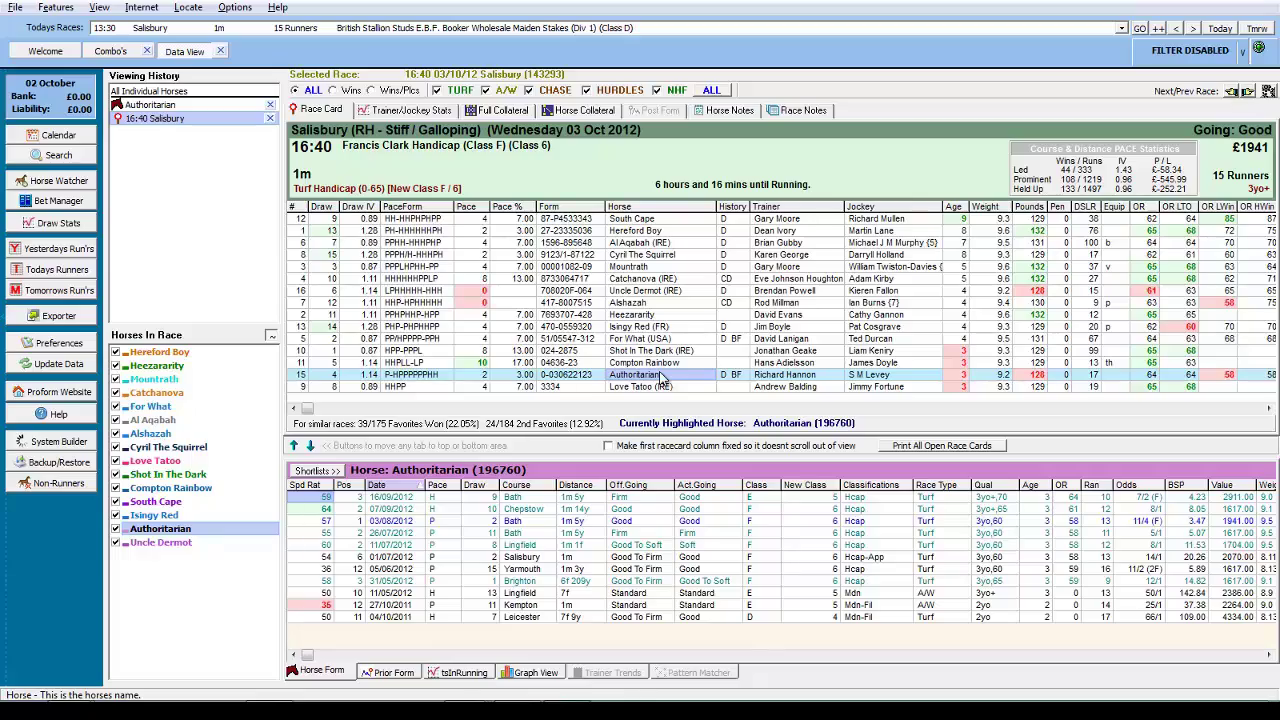
- Return to the runners list and filter it to show only yesterday's runners
{"action": "left_click", "coordinate": [113, 52]}
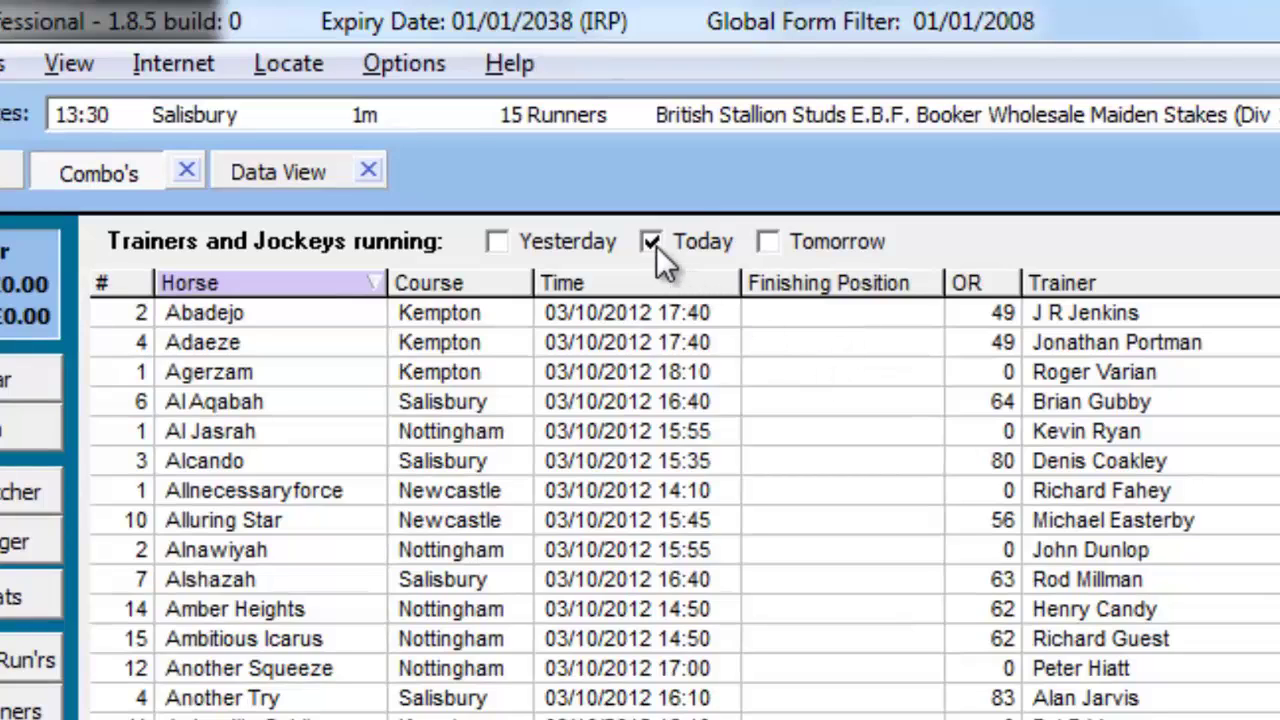
{"action": "left_click", "coordinate": [652, 242]}
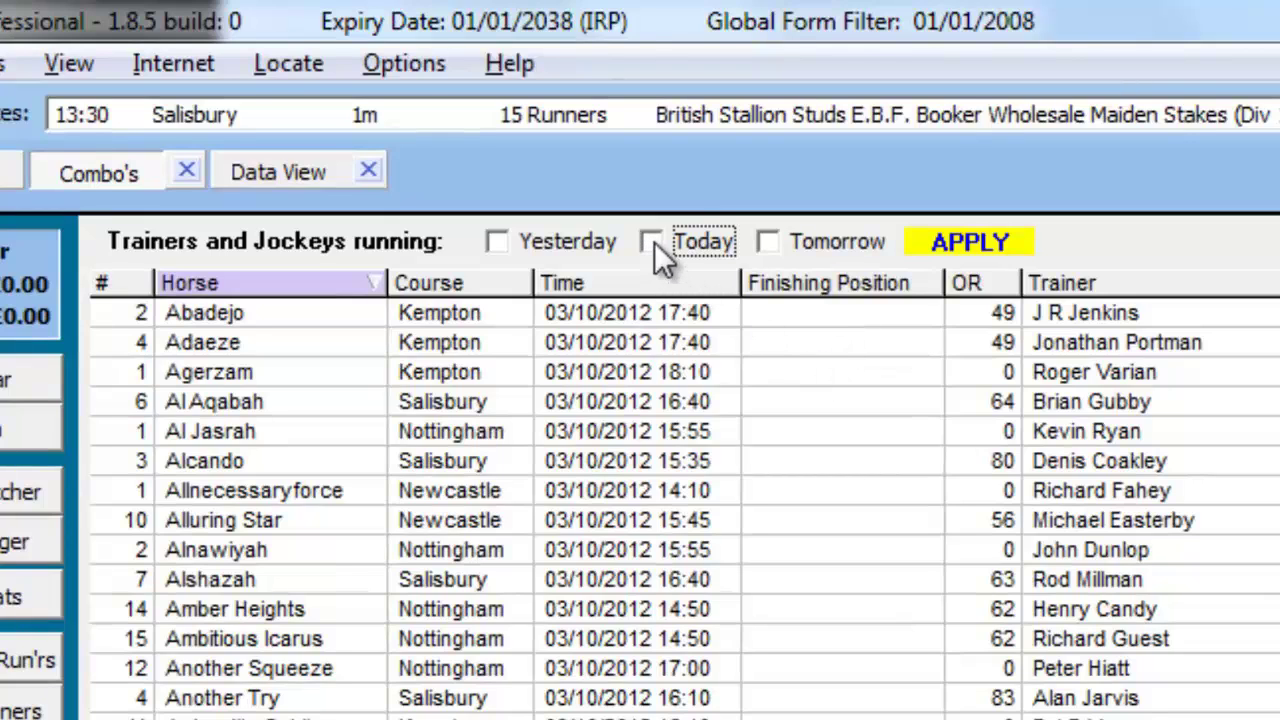
{"action": "left_click", "coordinate": [497, 242]}
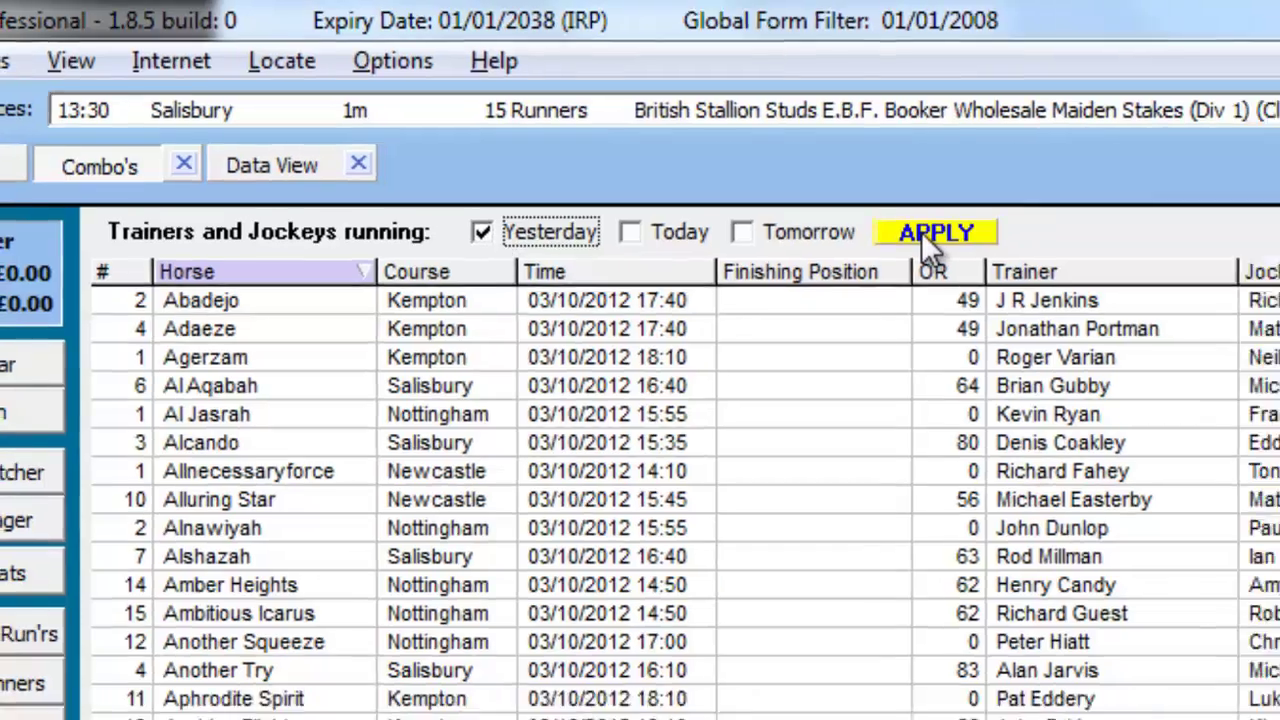
{"action": "left_click", "coordinate": [960, 241]}
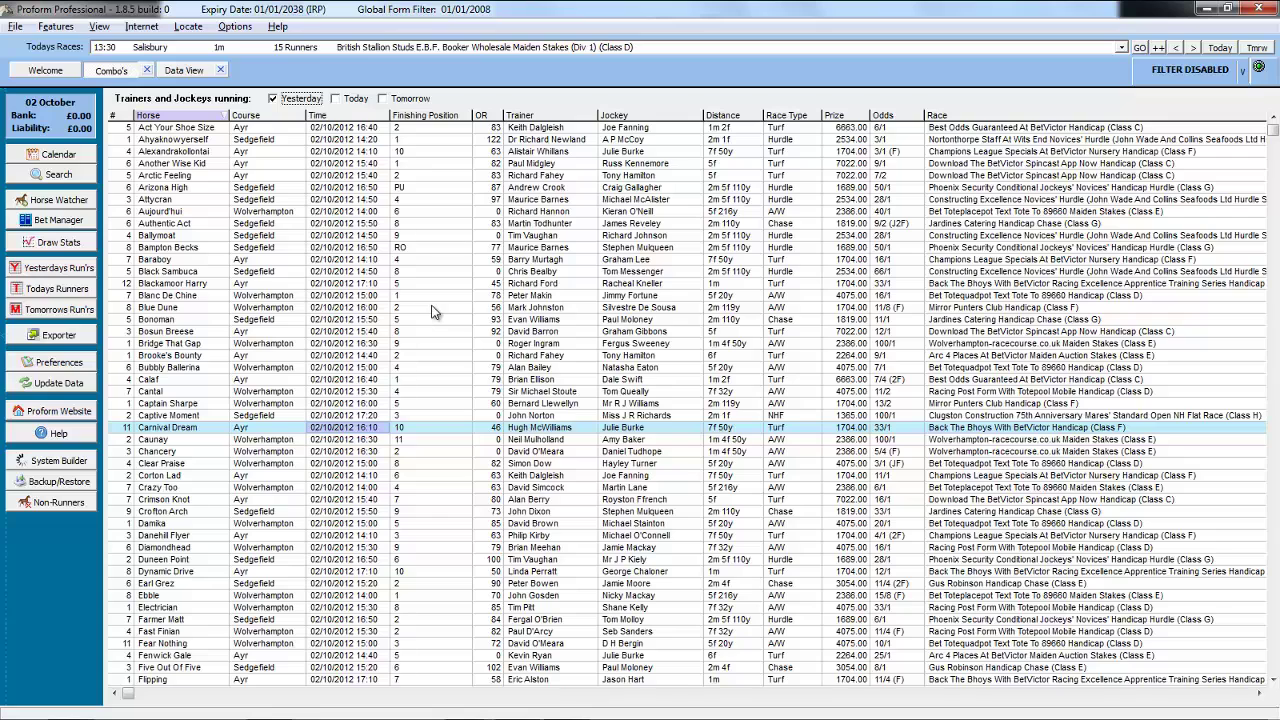
- Open the race card of Ballymoat's 14:50 Sedgefield novices' hurdle from yesterday's runners, and go back to the list
{"action": "right_click", "coordinate": [420, 240]}
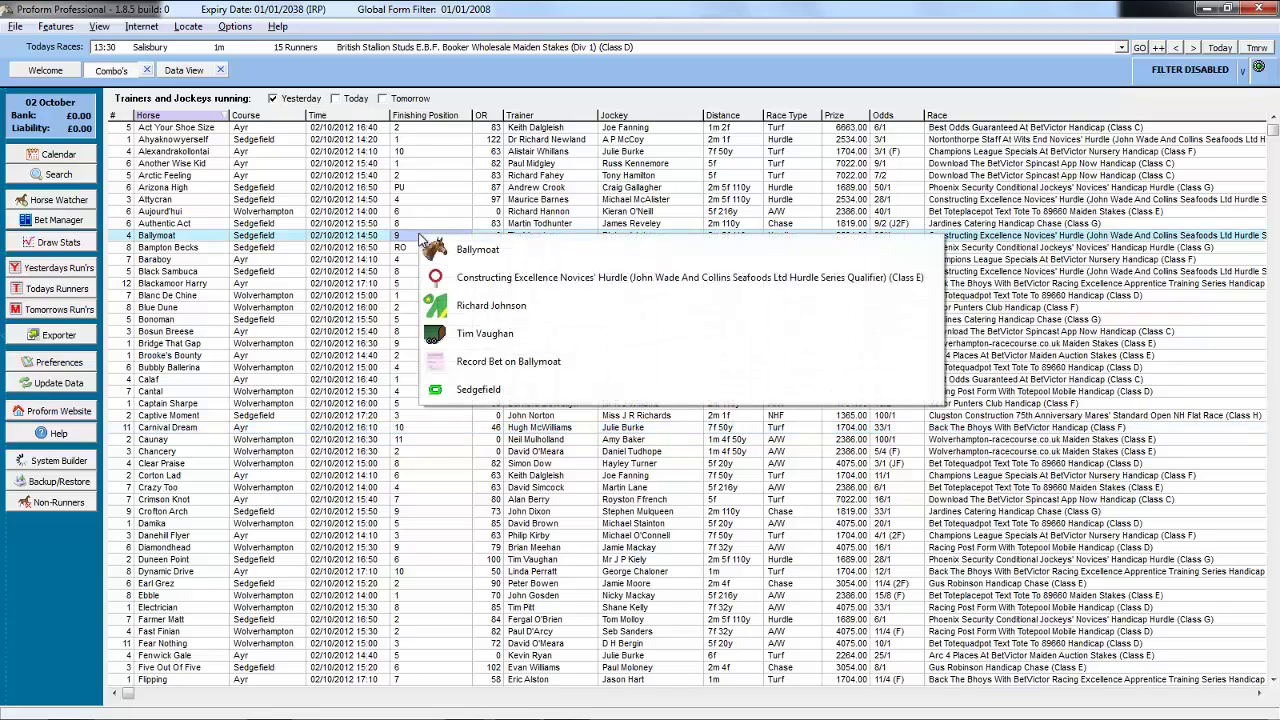
{"action": "left_click", "coordinate": [533, 277]}
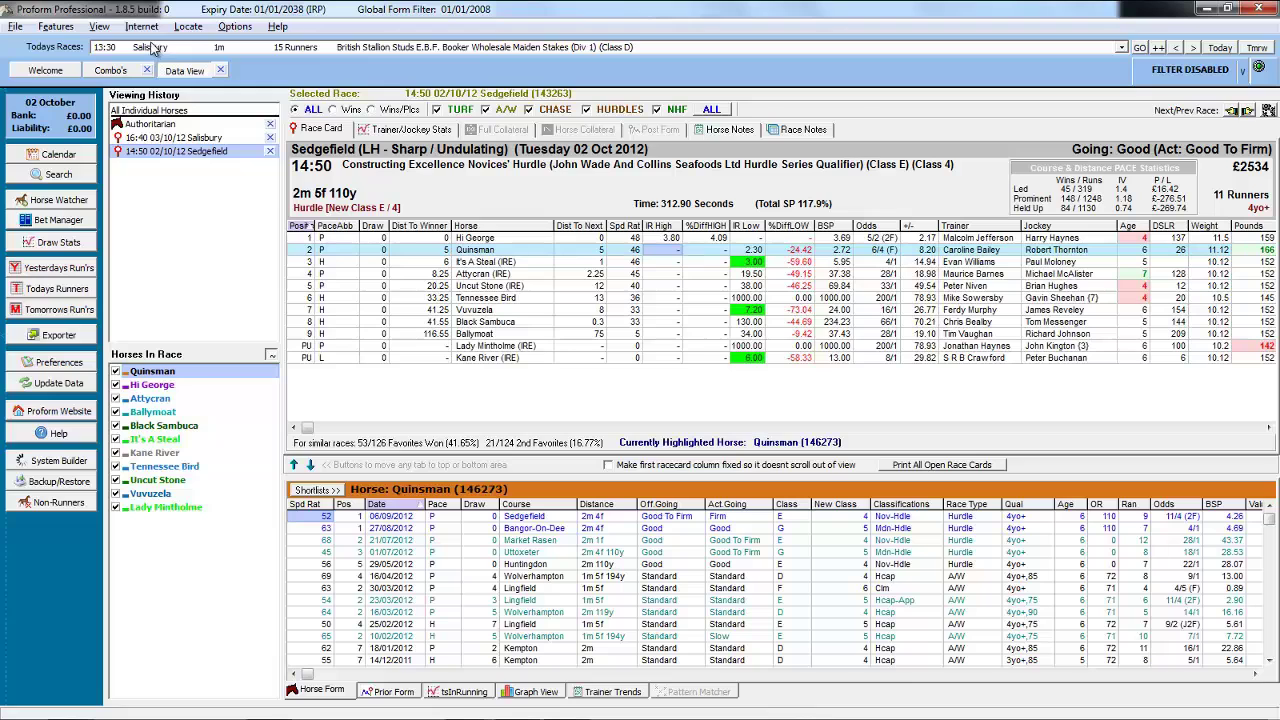
{"action": "left_click", "coordinate": [111, 72]}
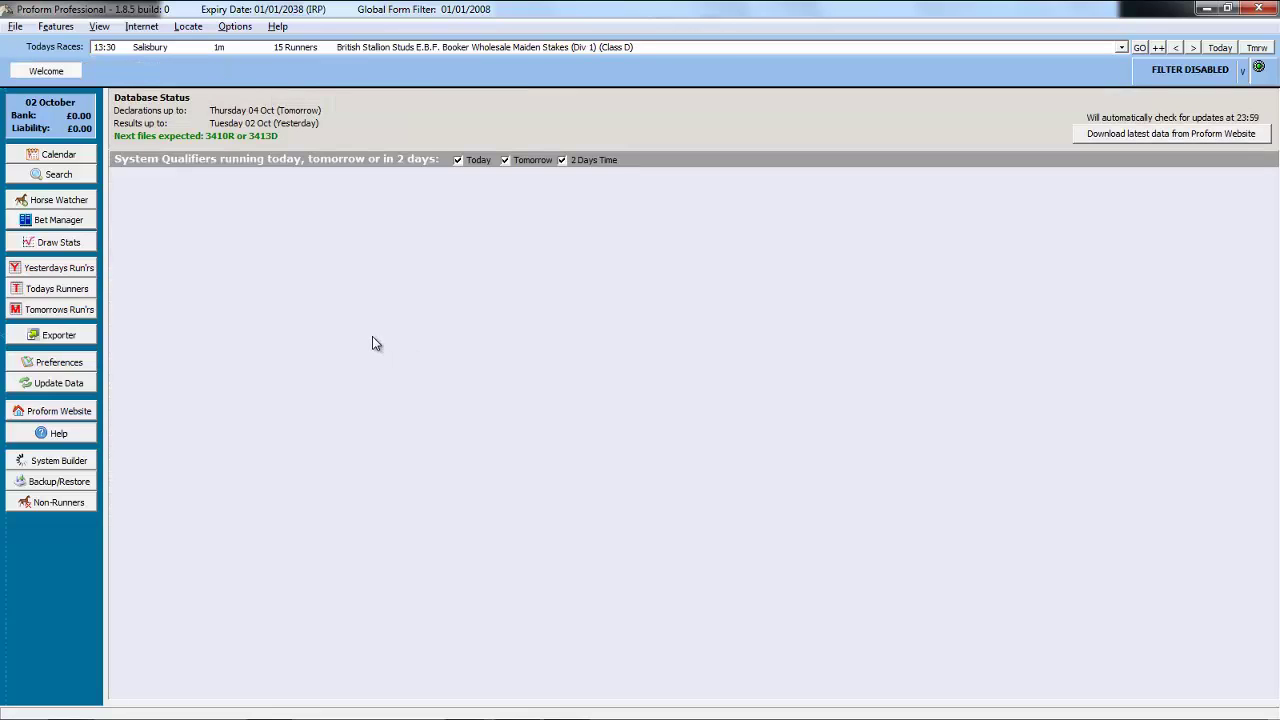
- Search for all horses whose names begin with "kauto"
{"action": "left_click", "coordinate": [54, 177]}
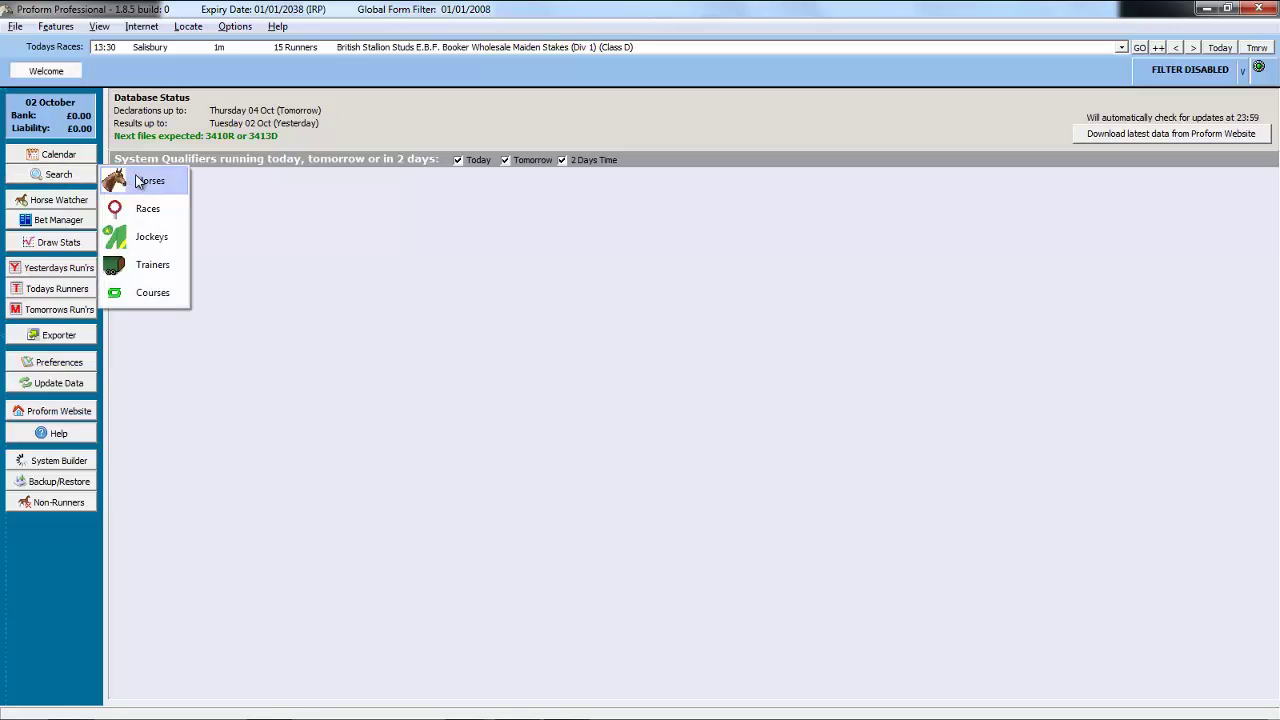
{"action": "left_click", "coordinate": [145, 181]}
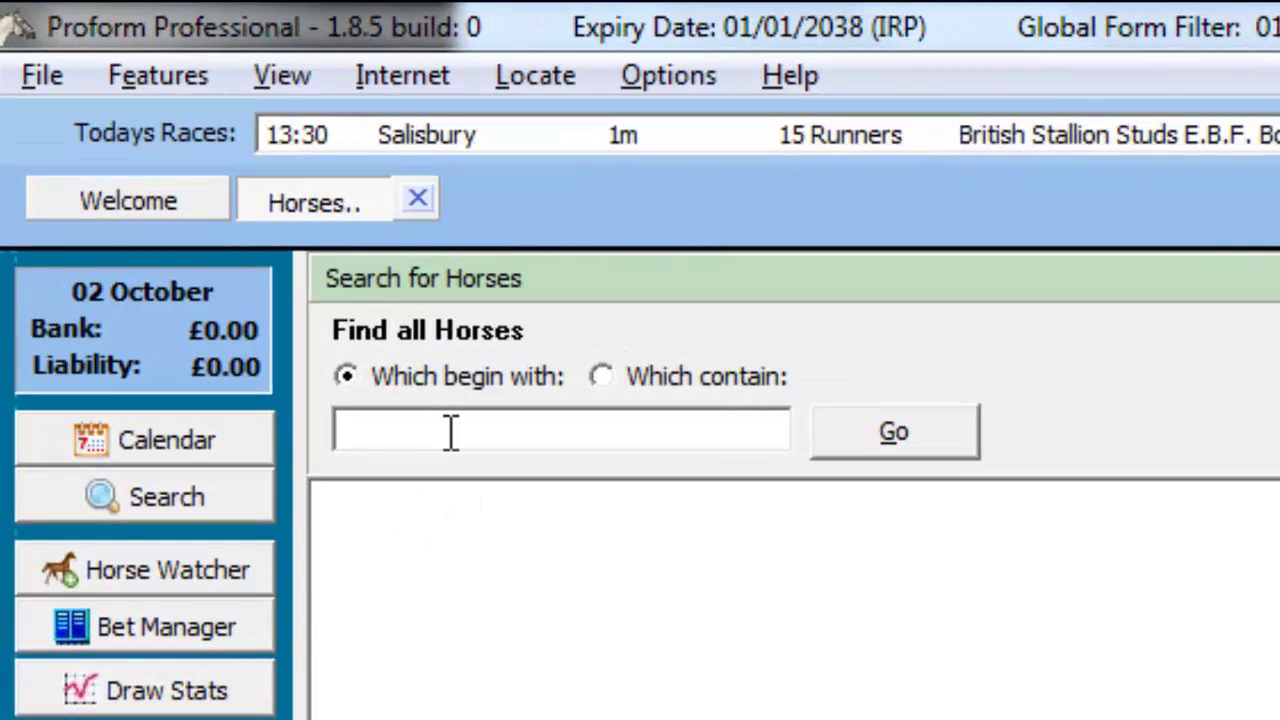
{"action": "type", "text": "kauto"}
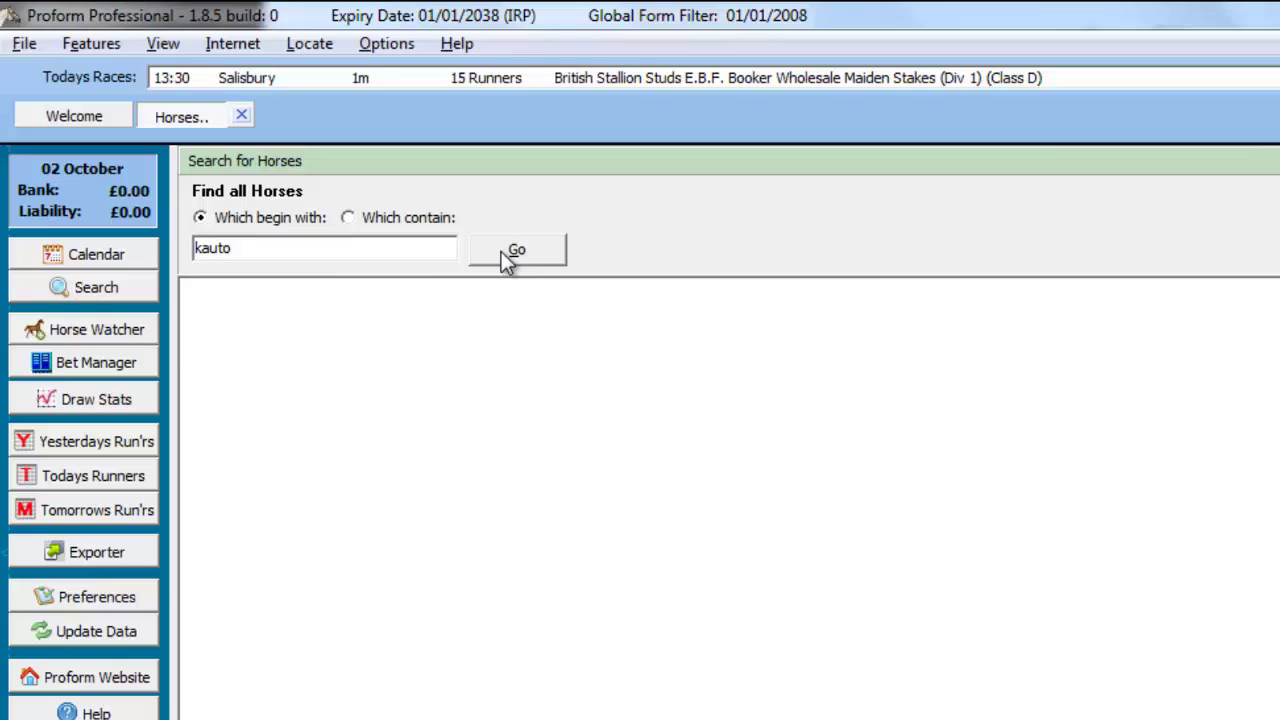
{"action": "left_click", "coordinate": [685, 336]}
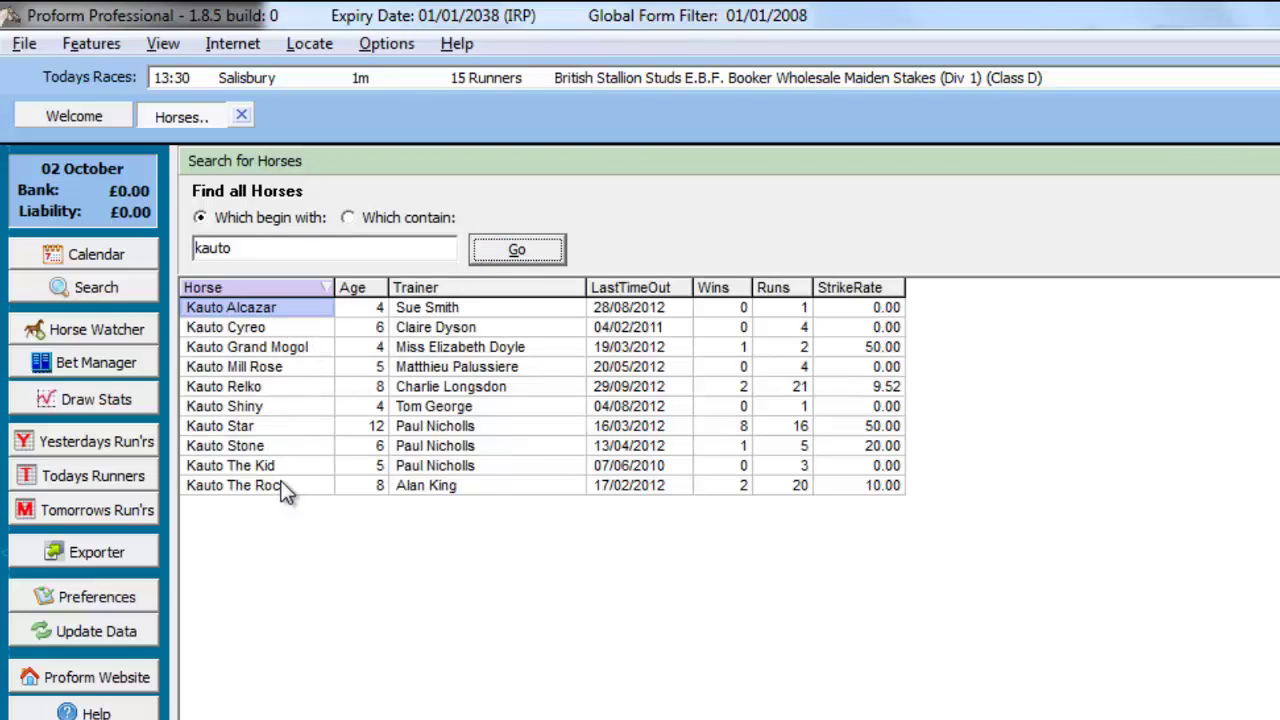
- Search for all horses whose names contain "star"
{"action": "left_click", "coordinate": [348, 218]}
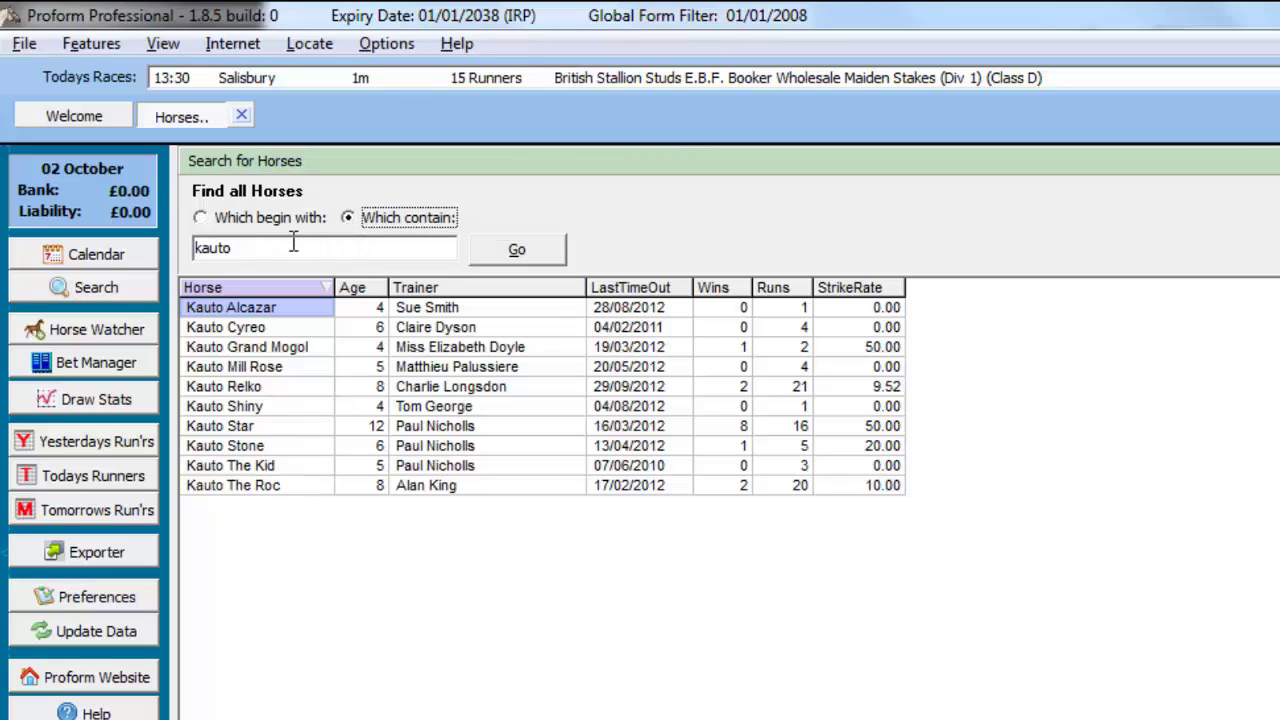
{"action": "double_click", "coordinate": [296, 246]}
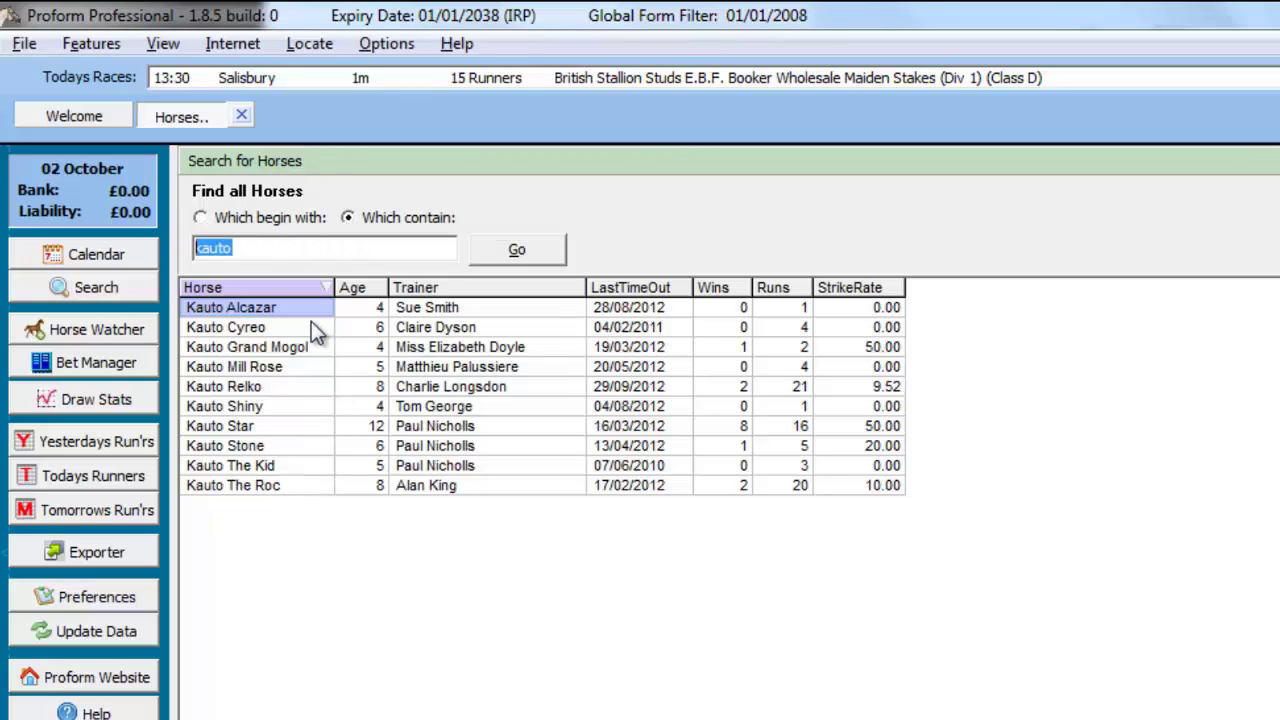
{"action": "type", "text": "star"}
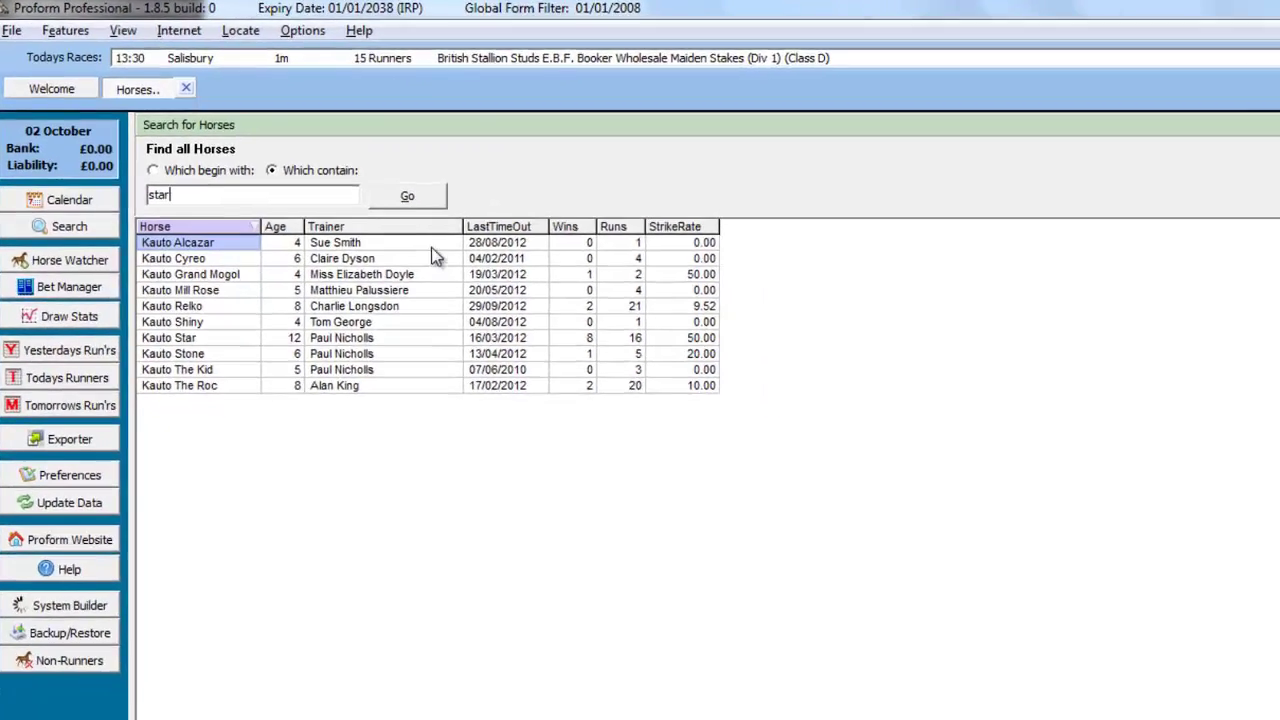
{"action": "left_click", "coordinate": [516, 249]}
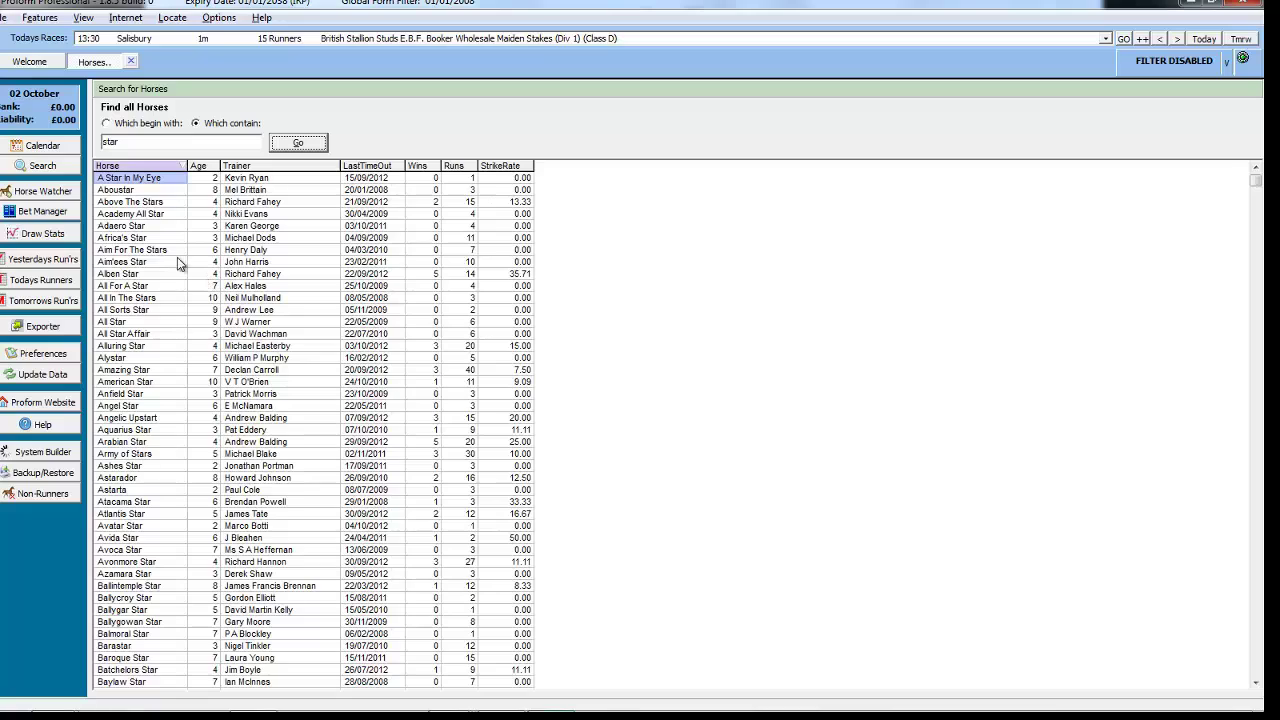
- Open Aim For The Stars from the search results, show its horse form, and return to the horse list
{"action": "left_click", "coordinate": [148, 251]}
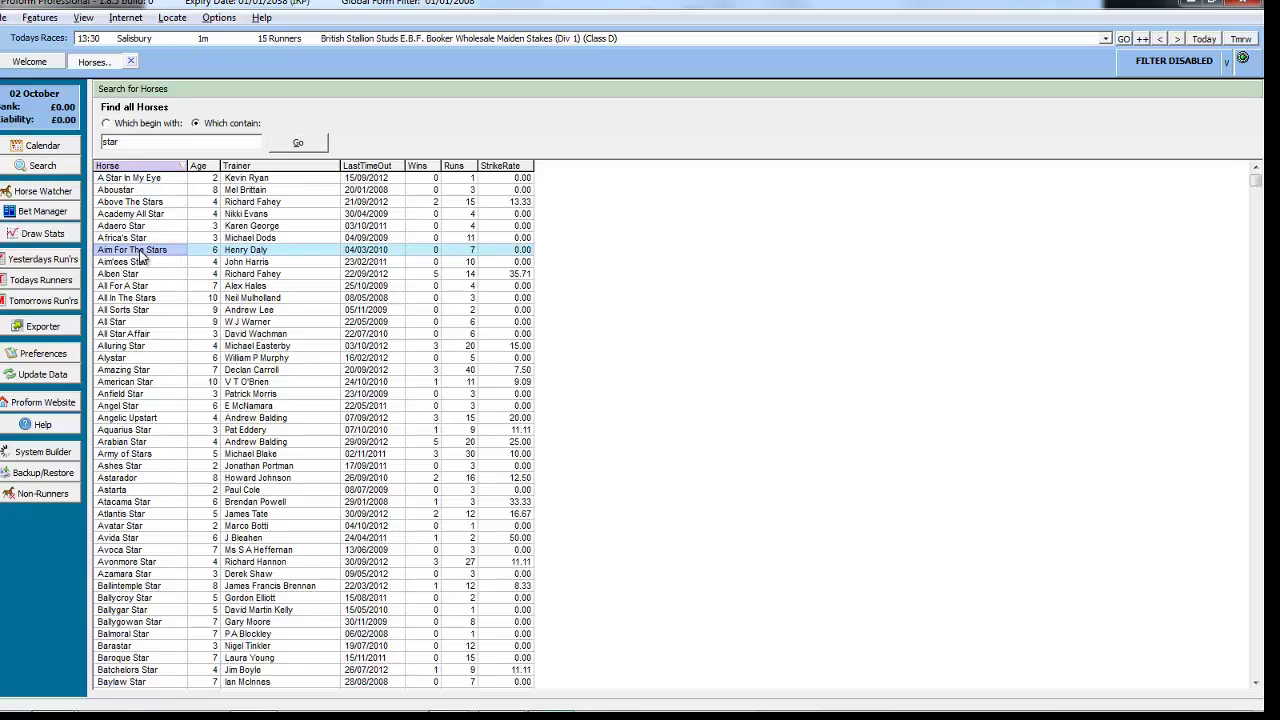
{"action": "right_click", "coordinate": [140, 255]}
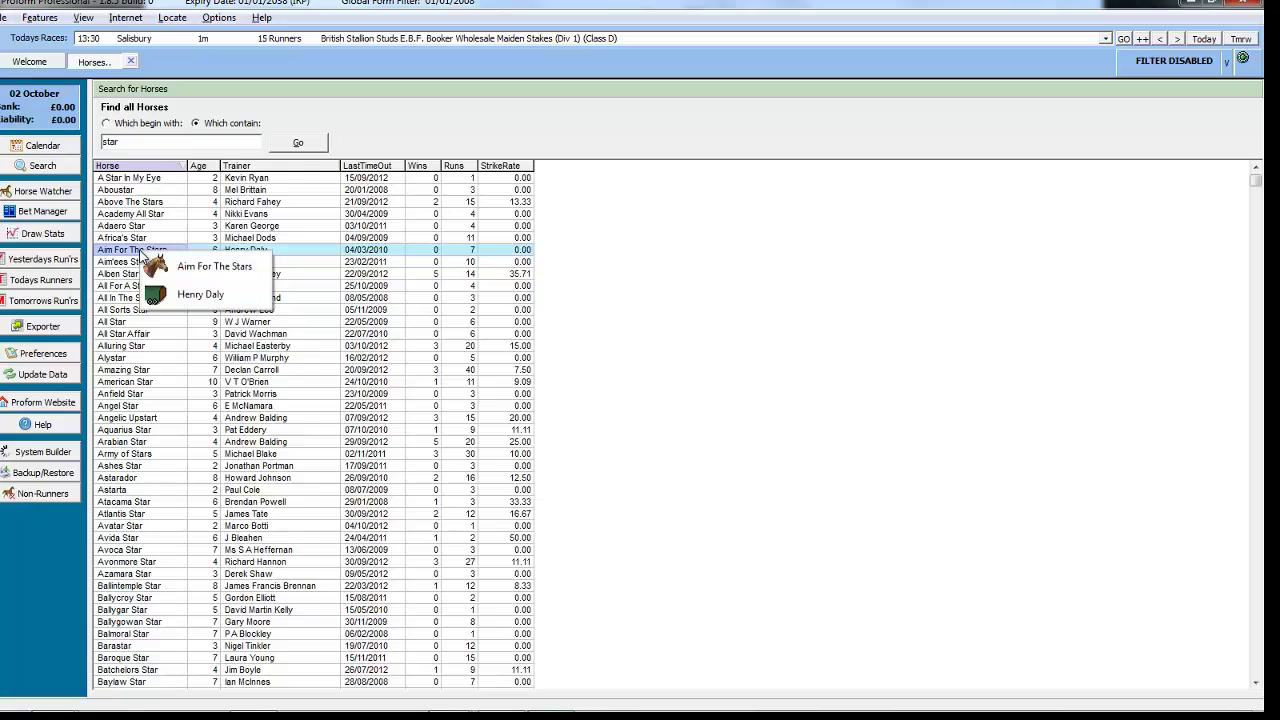
{"action": "left_click", "coordinate": [205, 264]}
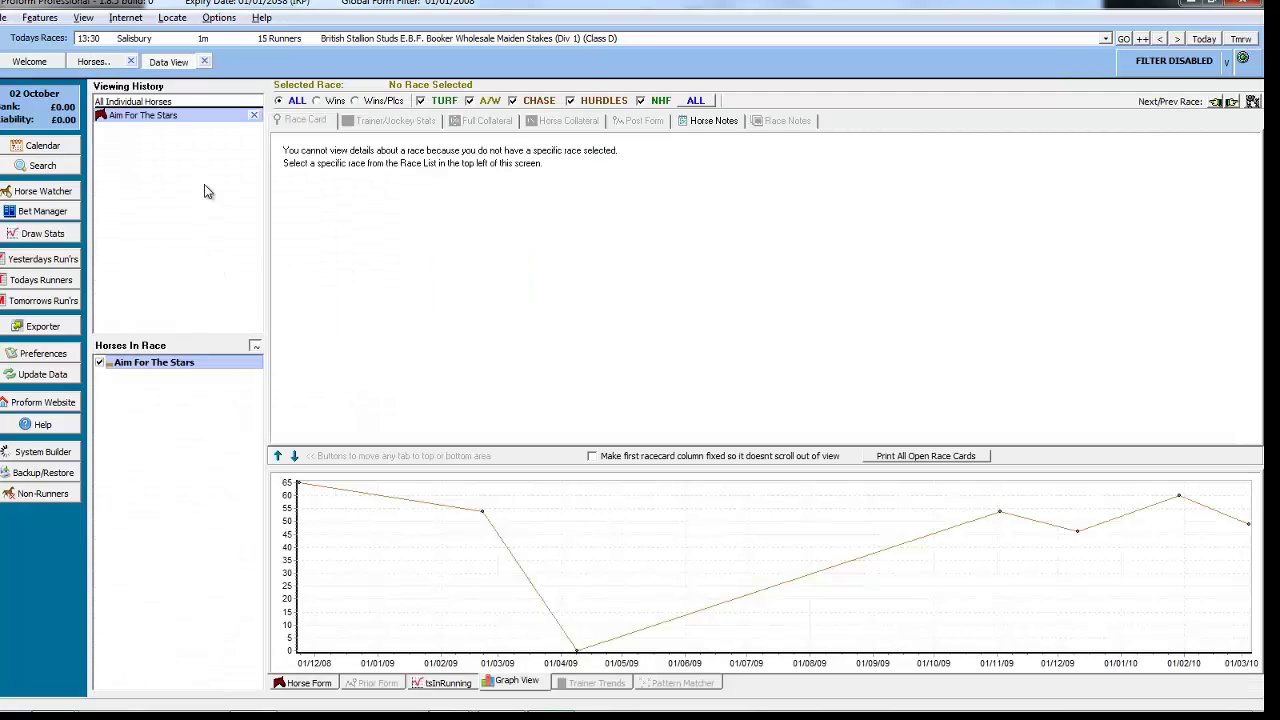
{"action": "left_click", "coordinate": [300, 682]}
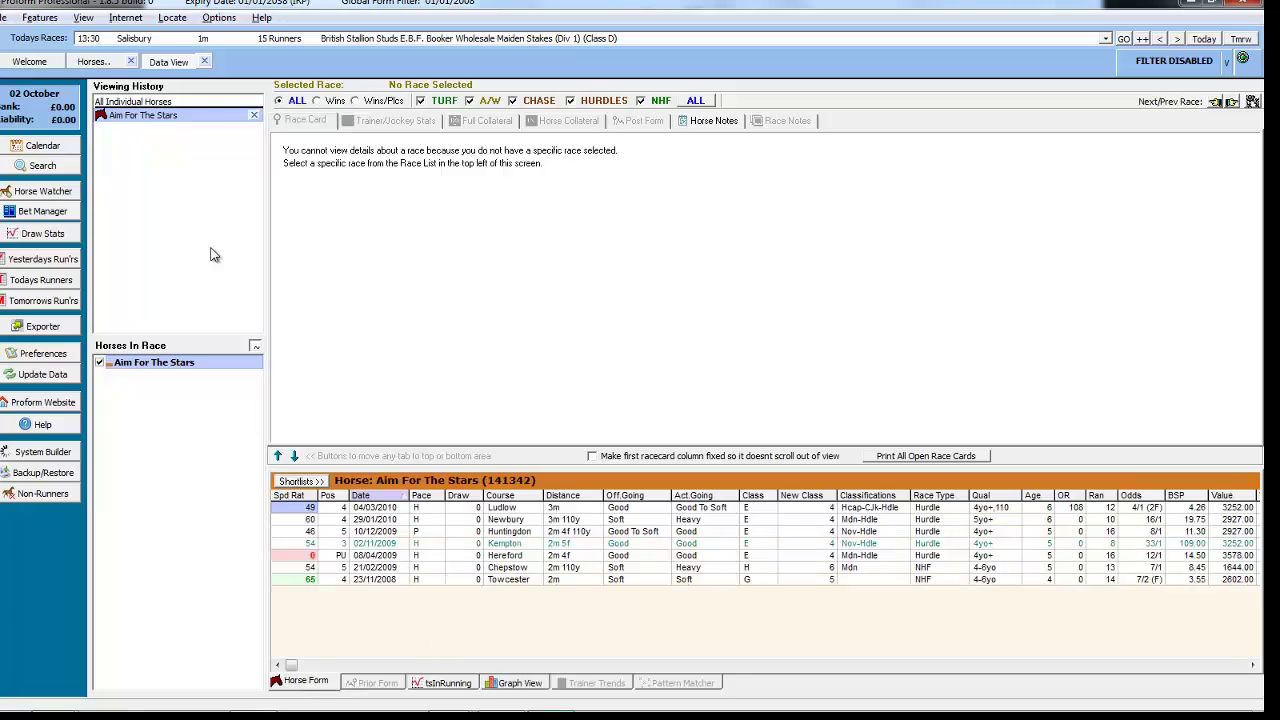
{"action": "left_click", "coordinate": [97, 63]}
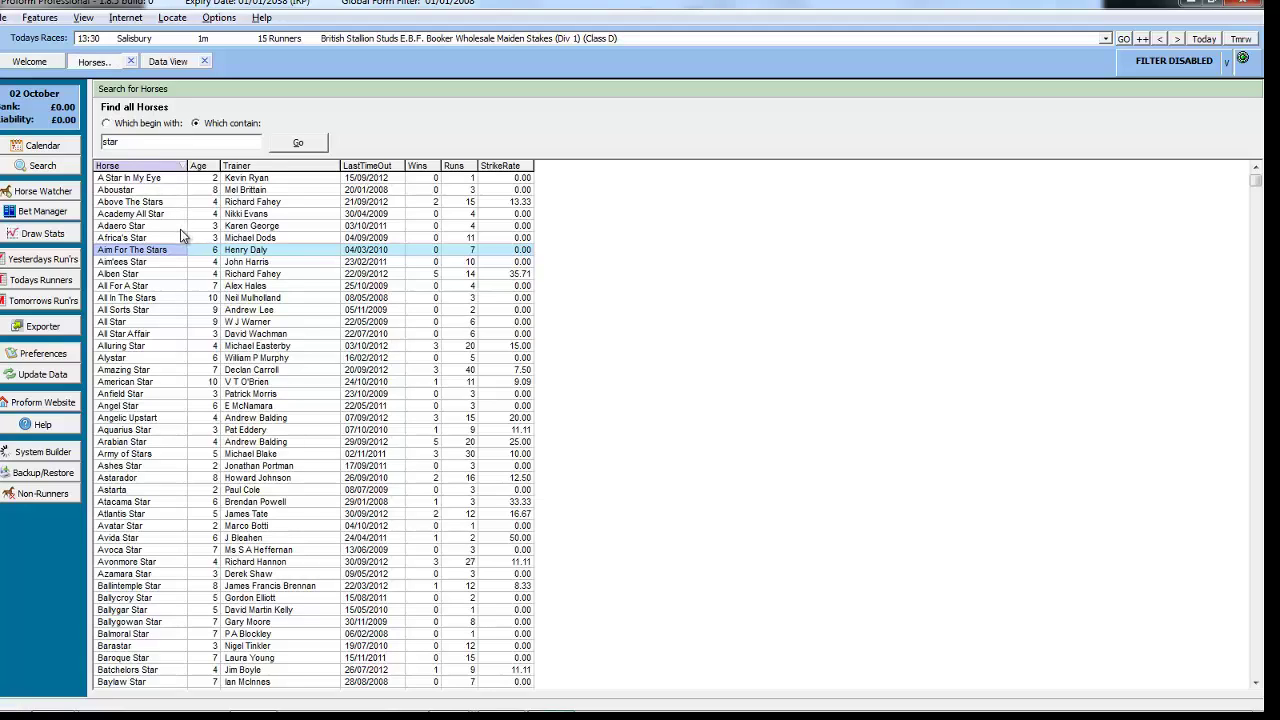
- Search for all races whose names contain "ayr gold cup"
{"action": "left_click", "coordinate": [30, 166]}
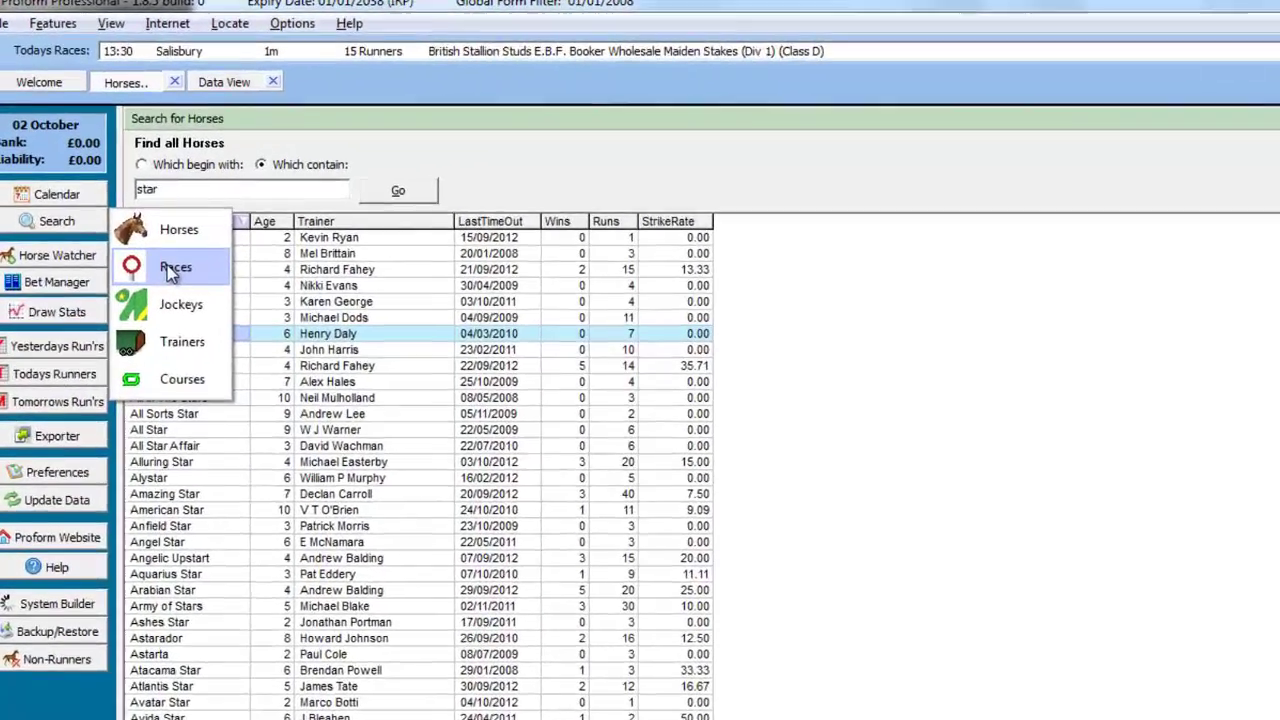
{"action": "left_click", "coordinate": [172, 270]}
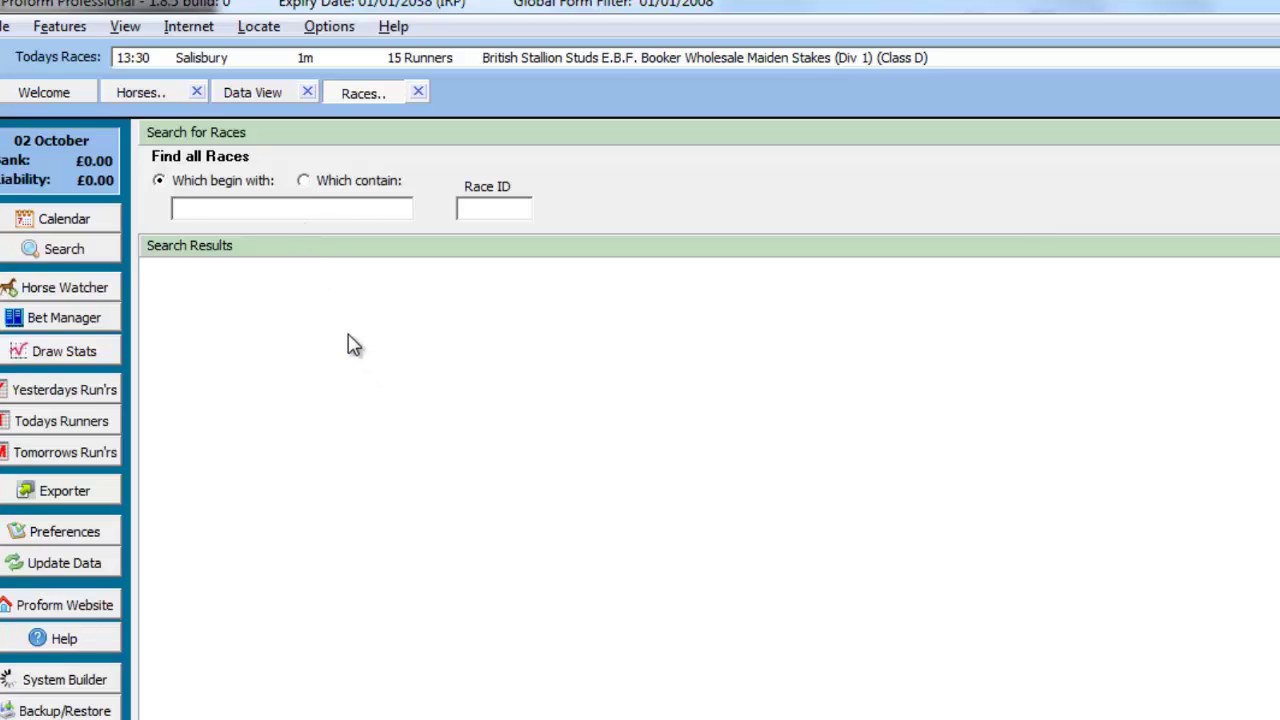
{"action": "type", "text": "ayr gold cup"}
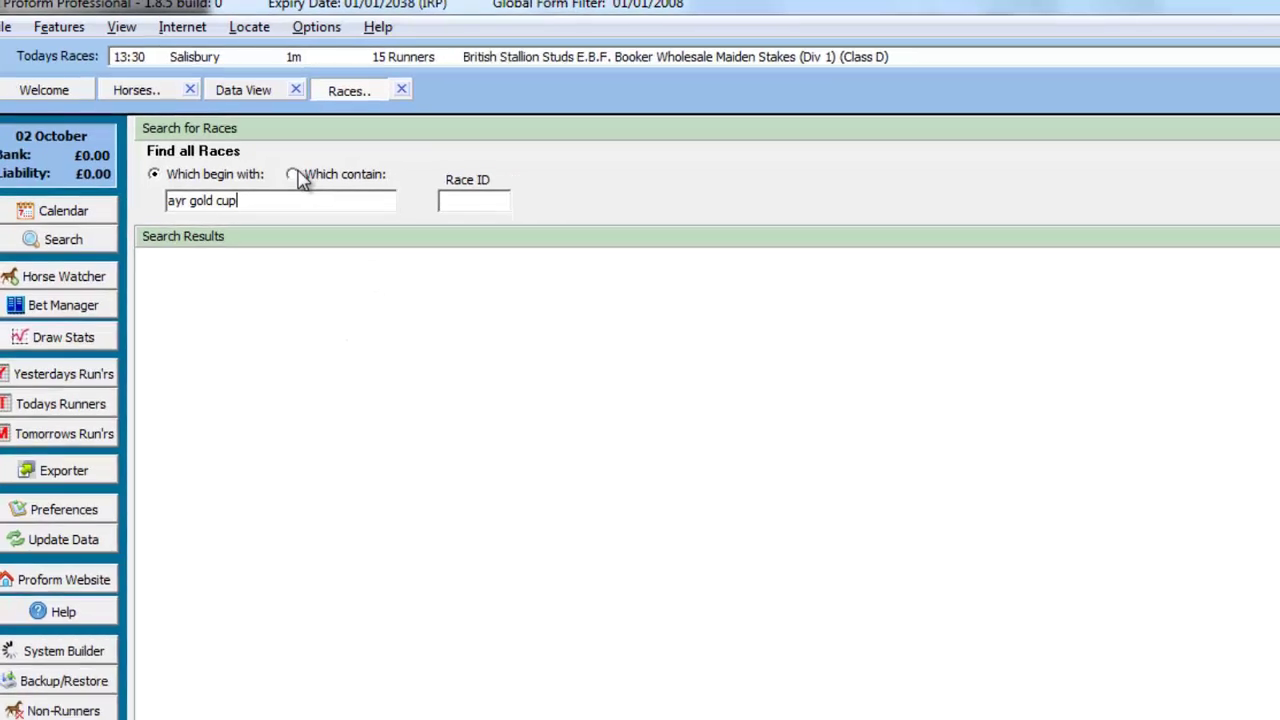
{"action": "left_click", "coordinate": [294, 175]}
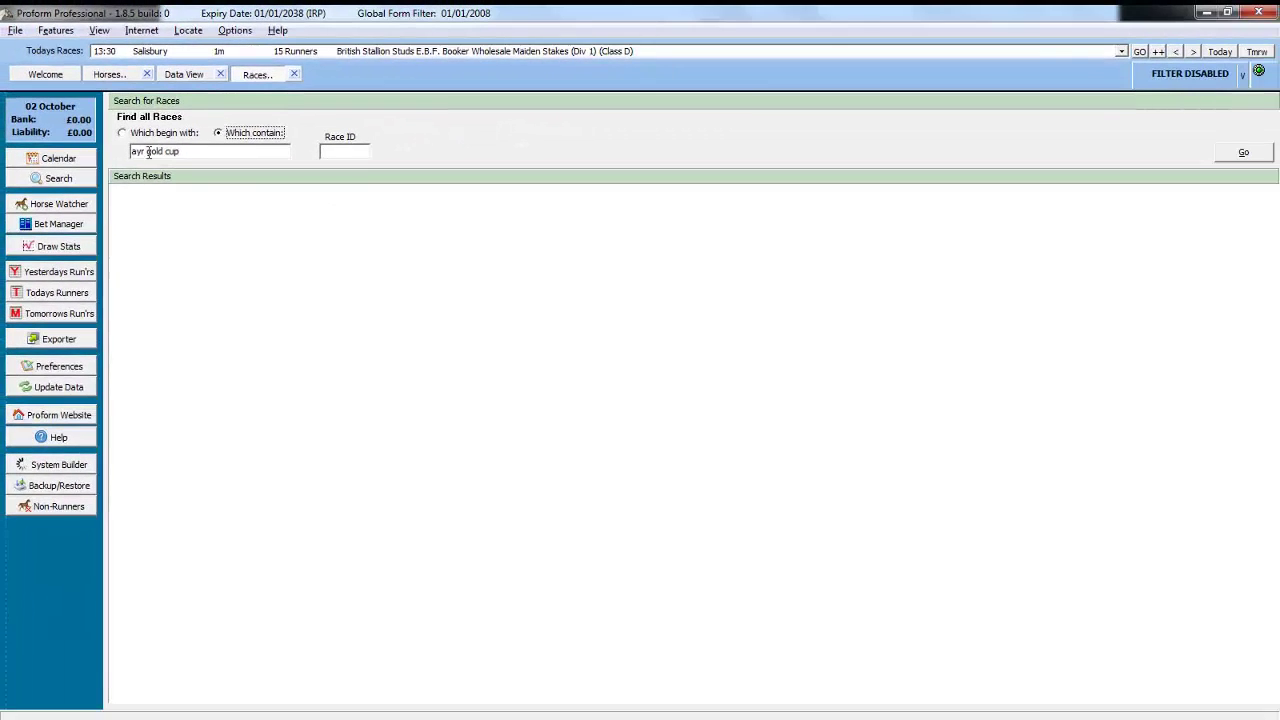
{"action": "left_click", "coordinate": [1246, 154]}
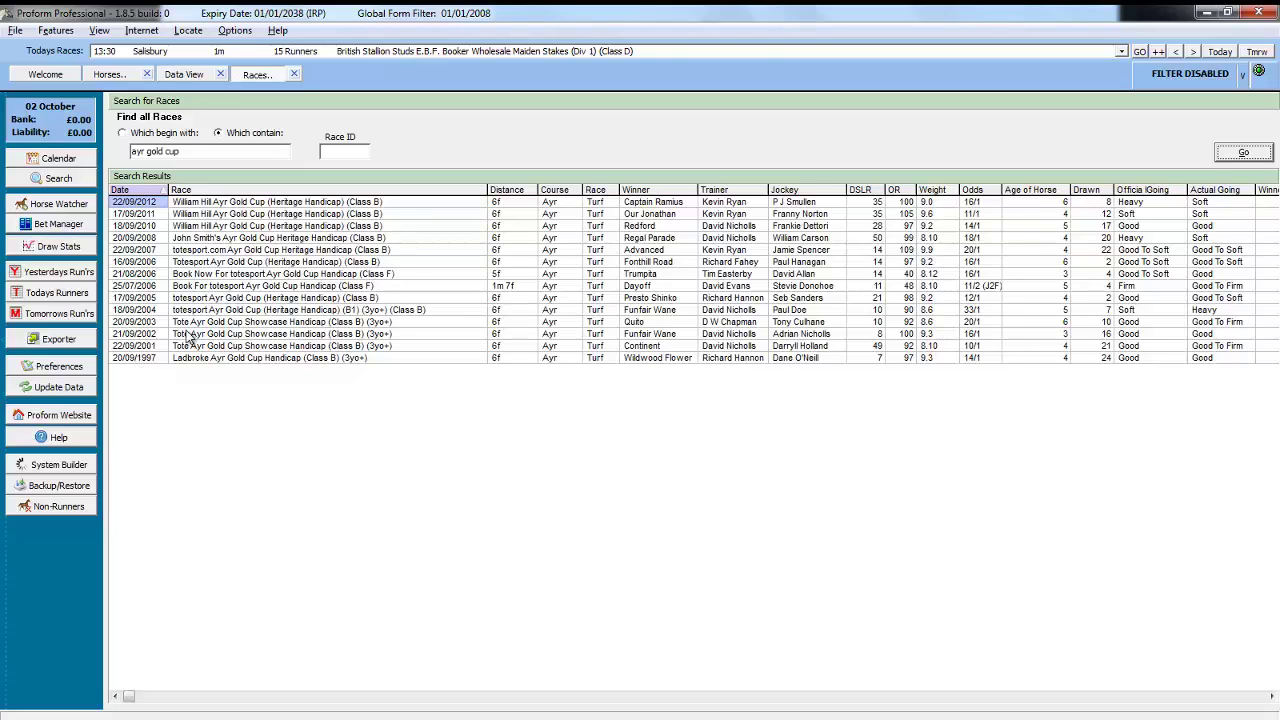
- Open the race card of the William Hill Ayr Gold Cup run on 22/09/2012
{"action": "left_click", "coordinate": [220, 204]}
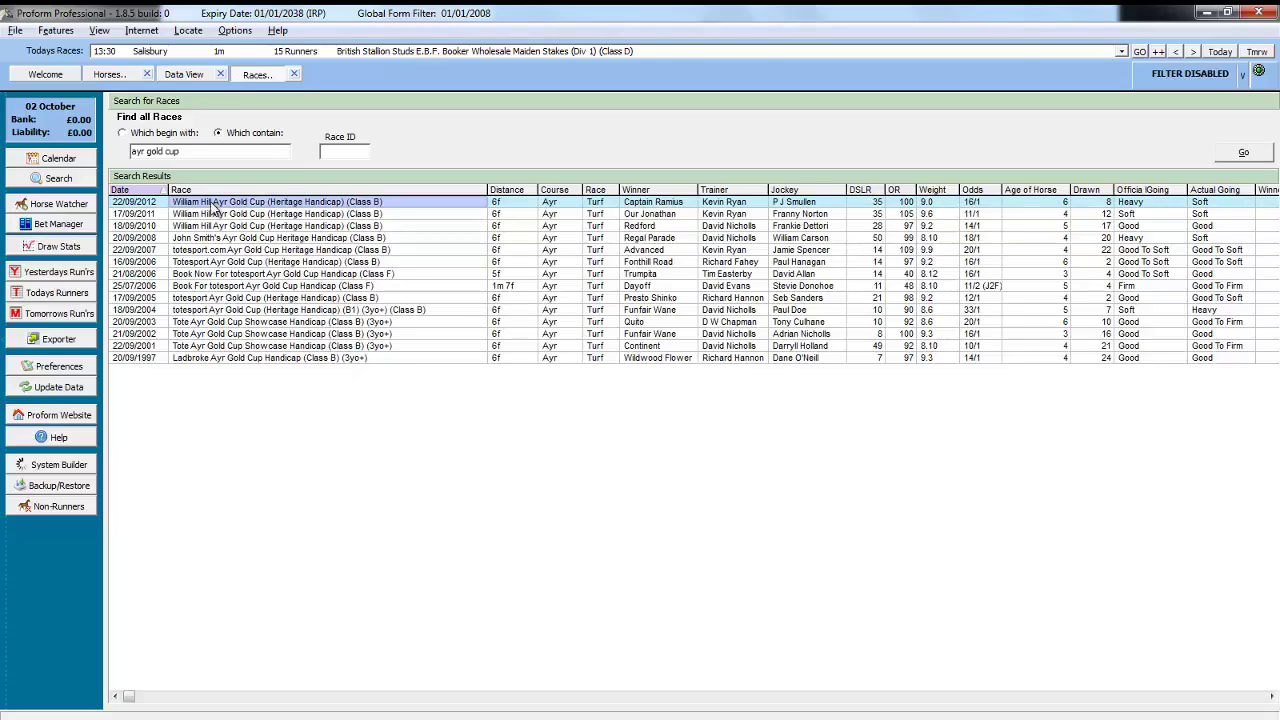
{"action": "mouse_move", "coordinate": [225, 213]}
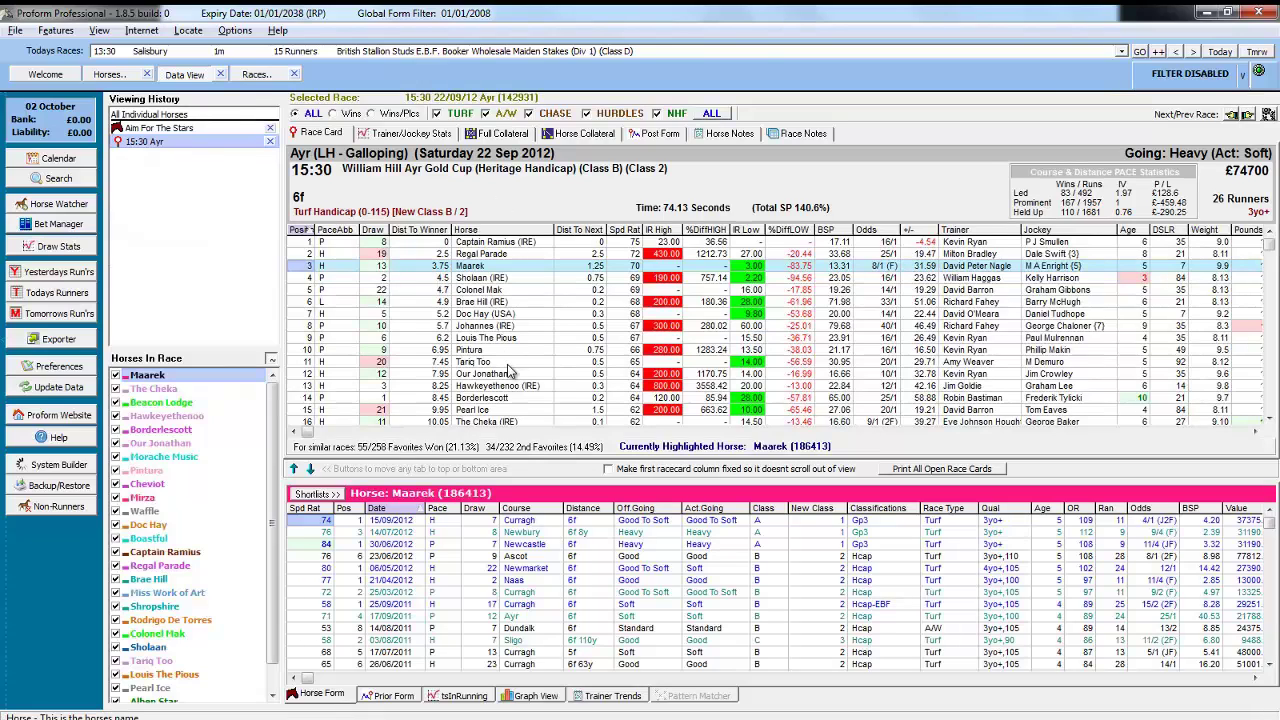
{"action": "left_click", "coordinate": [55, 180]}
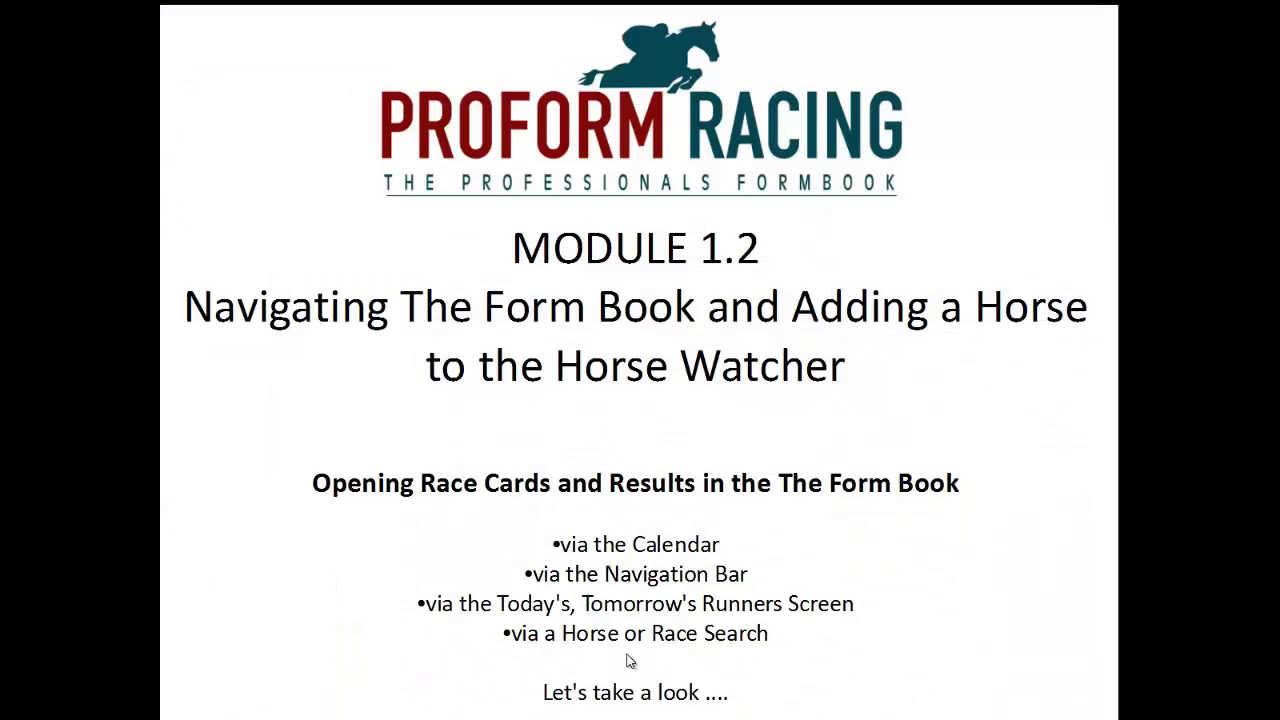
{"action": "left_click", "coordinate": [605, 505]}
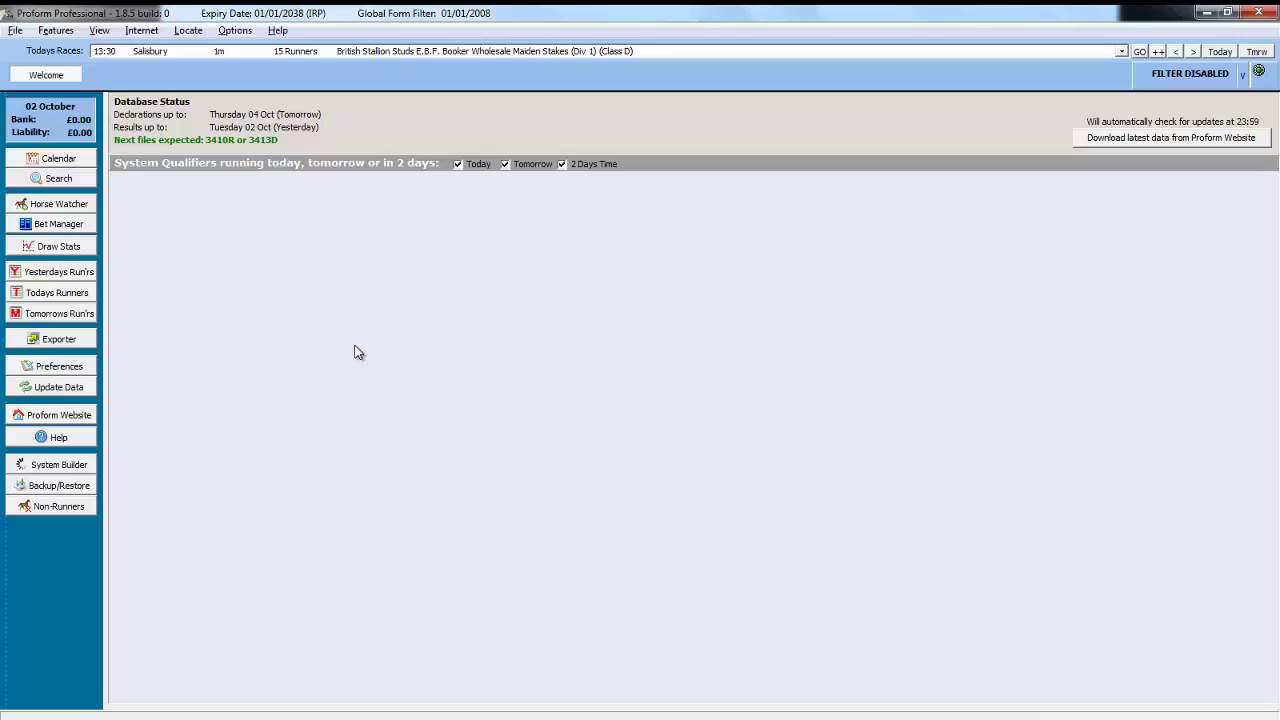
- Start a horse search and list all horses whose names begin with "kauto"
{"action": "left_click", "coordinate": [59, 178]}
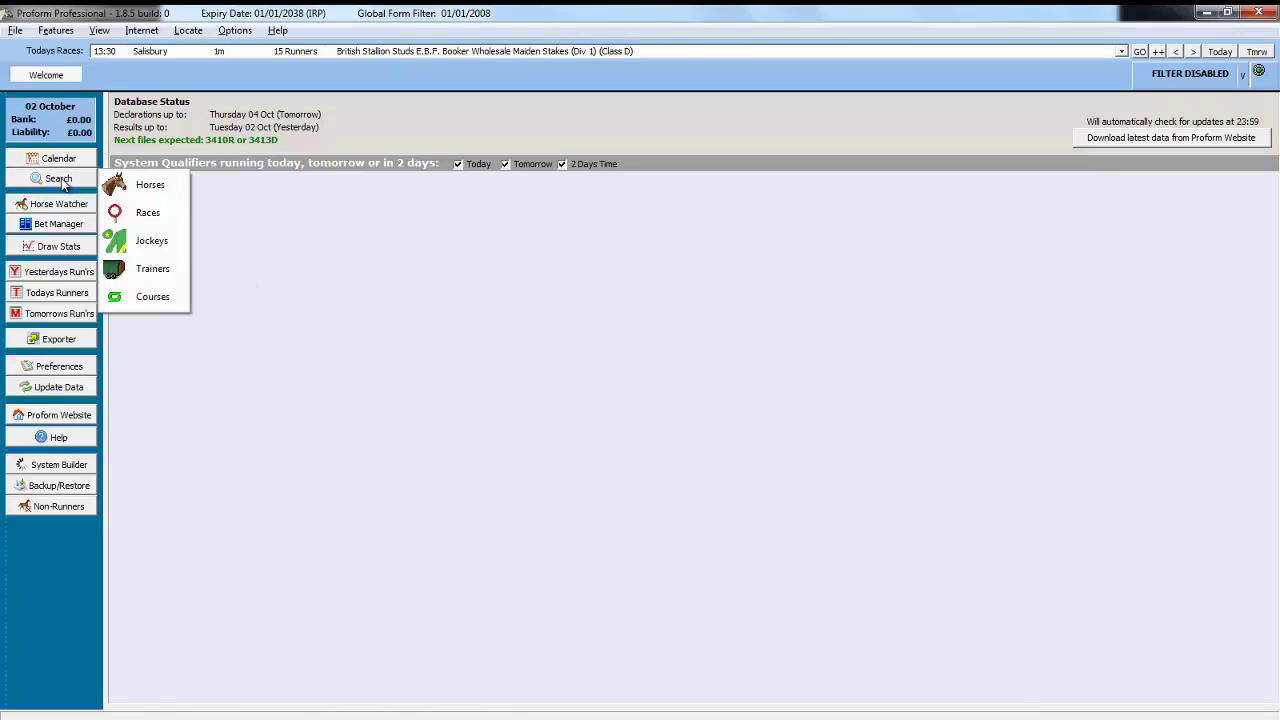
{"action": "left_click", "coordinate": [150, 184]}
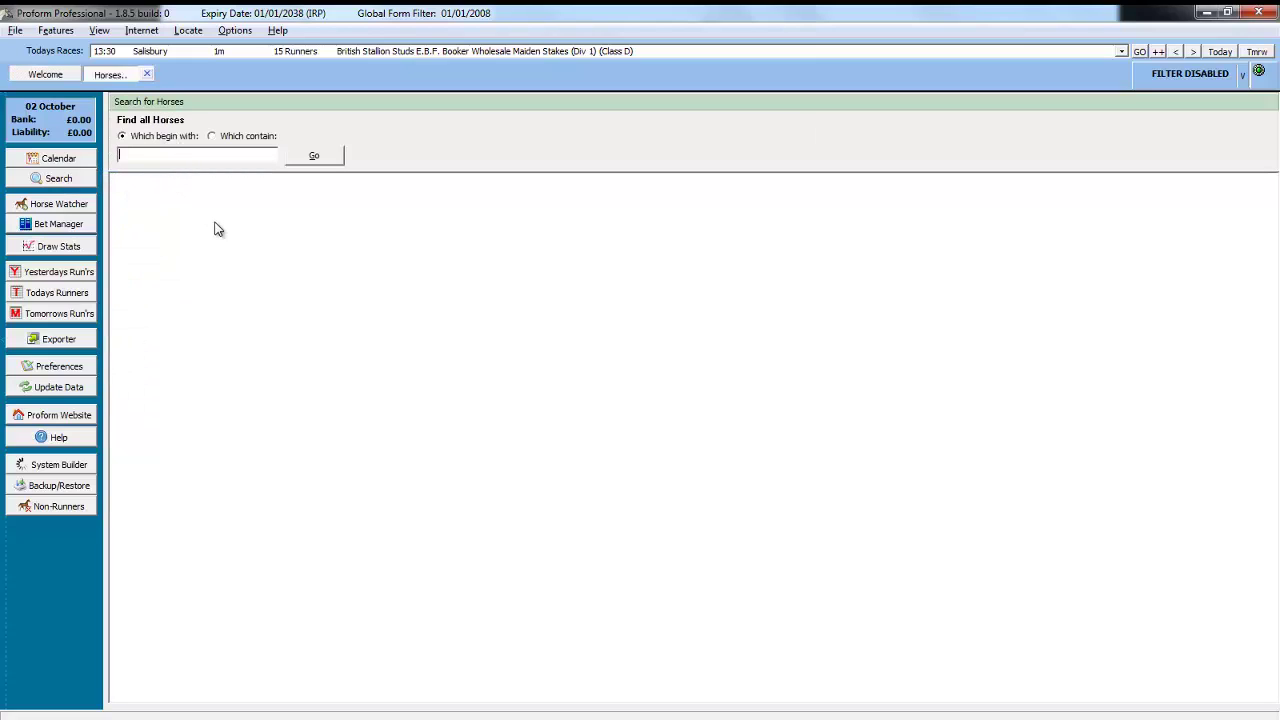
{"action": "type", "text": "kauto"}
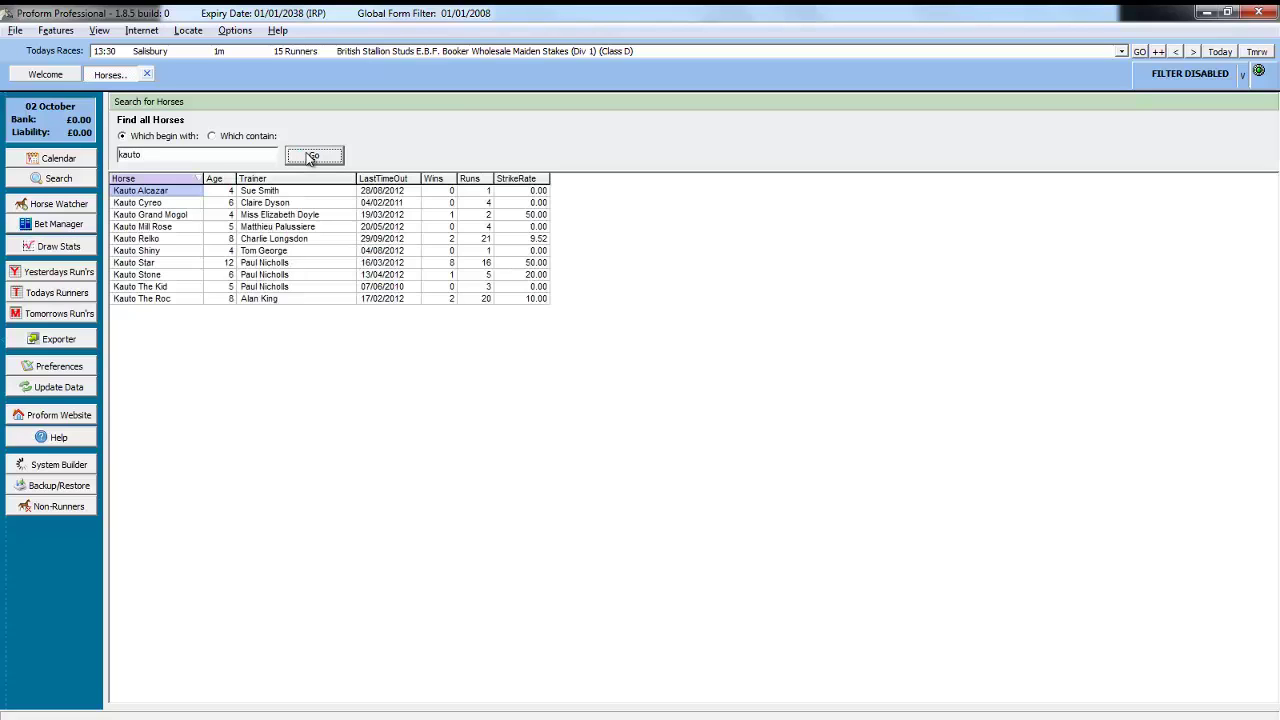
- Open Kauto Star from the search results and show its horse form
{"action": "left_click", "coordinate": [155, 264]}
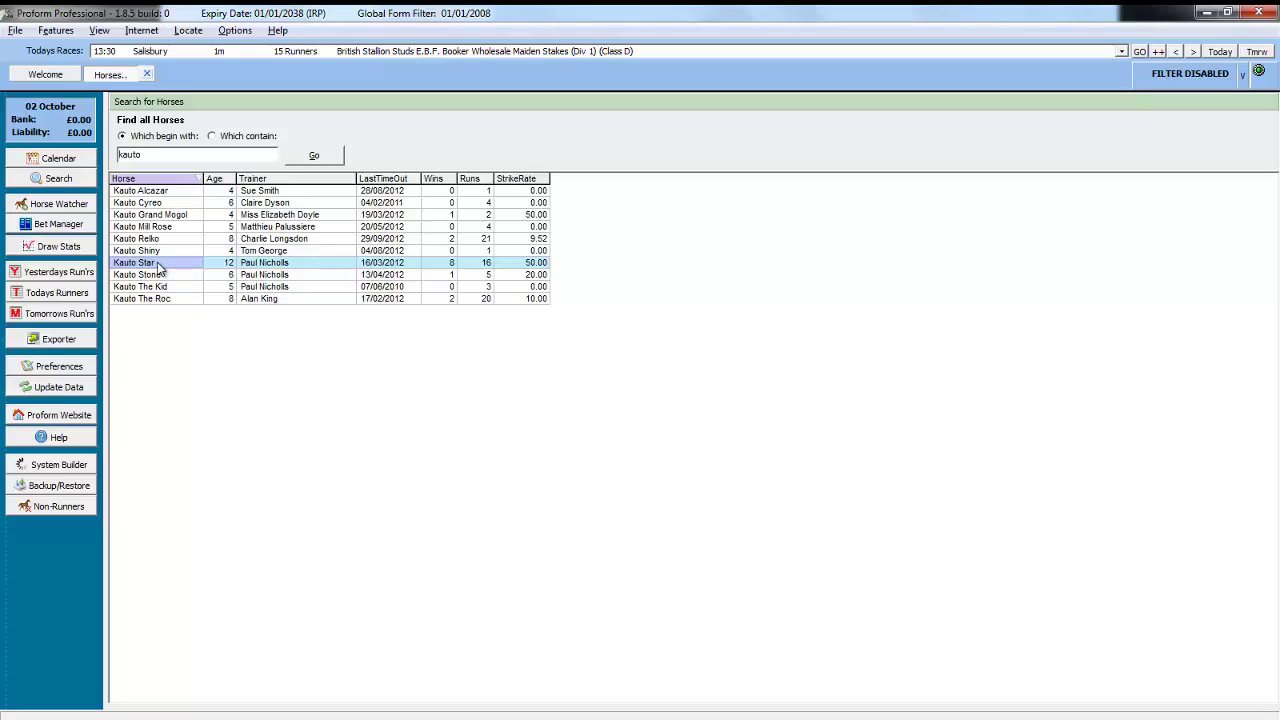
{"action": "right_click", "coordinate": [157, 268]}
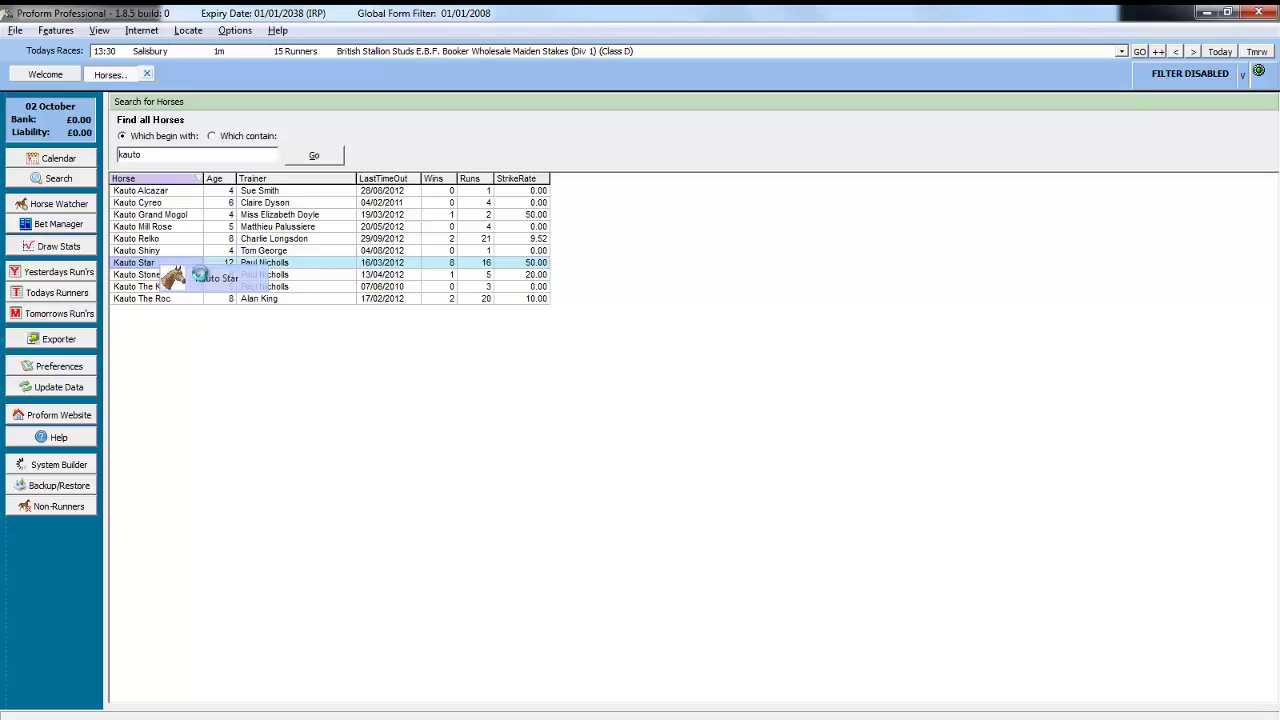
{"action": "left_click", "coordinate": [202, 280]}
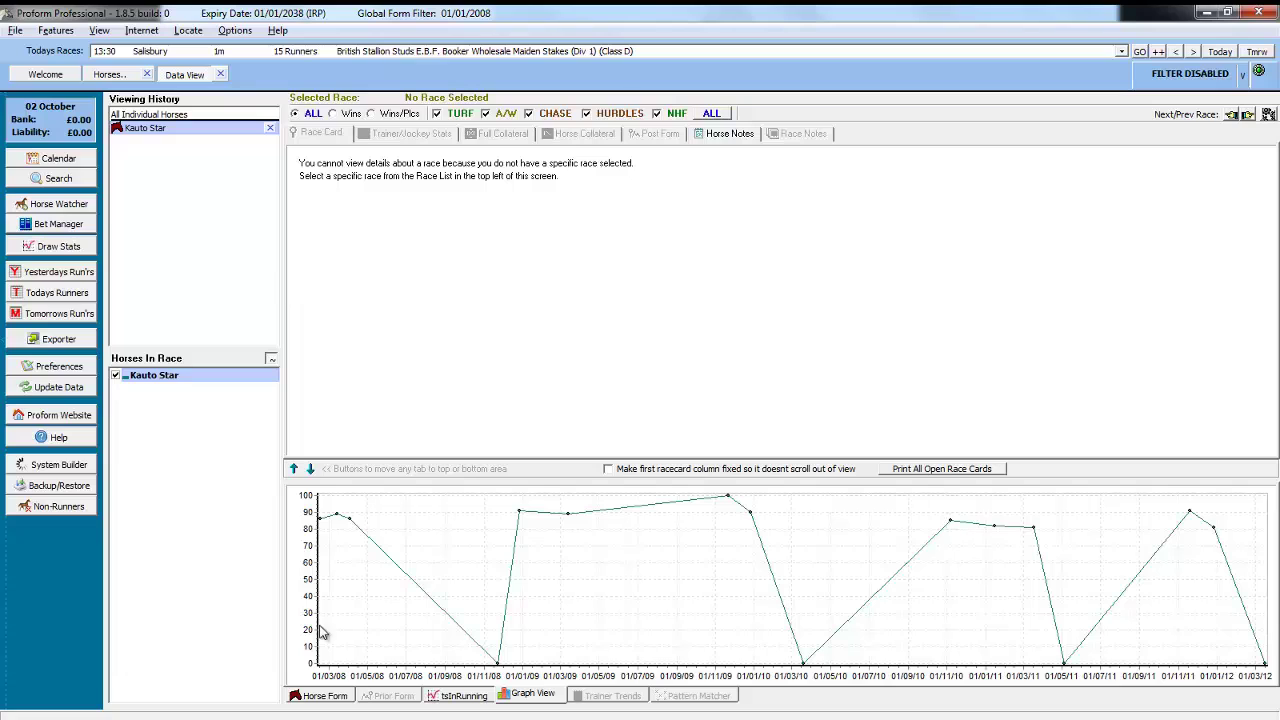
{"action": "left_click", "coordinate": [322, 697]}
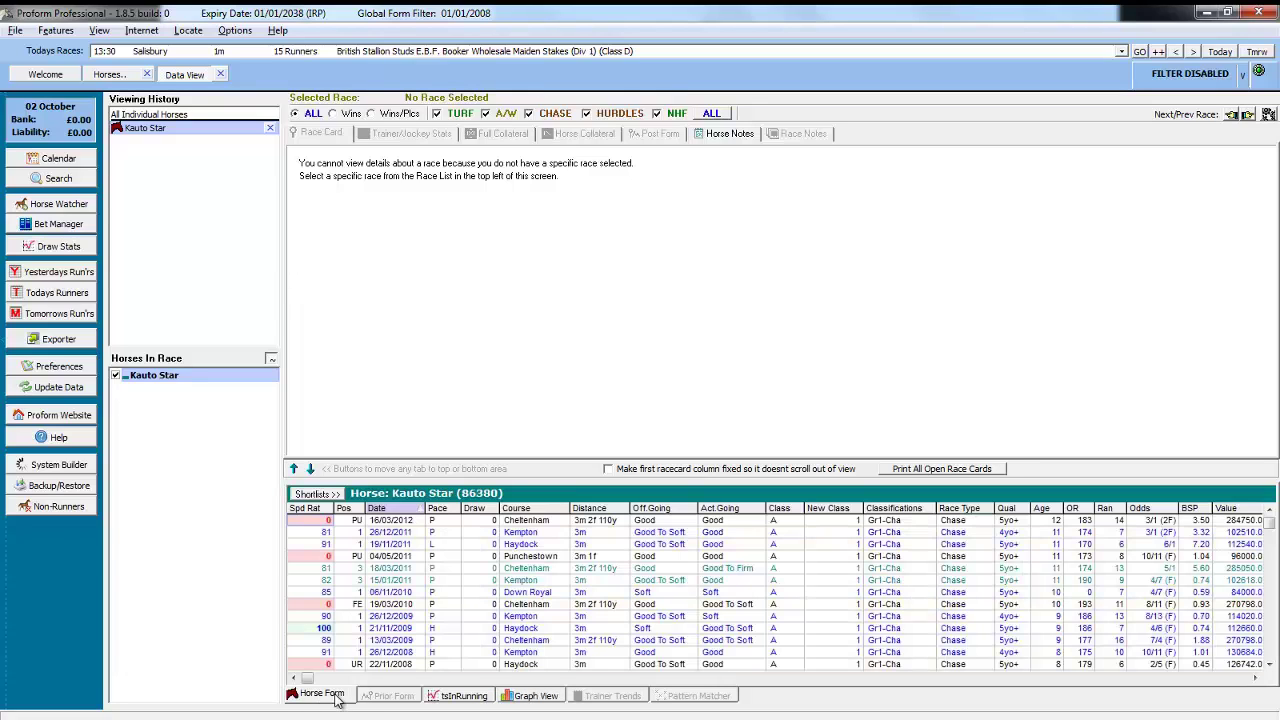
- Add Kauto Star to the Horses To Watch shortlist and check its entry in the Horse Watcher
{"action": "left_click", "coordinate": [314, 494]}
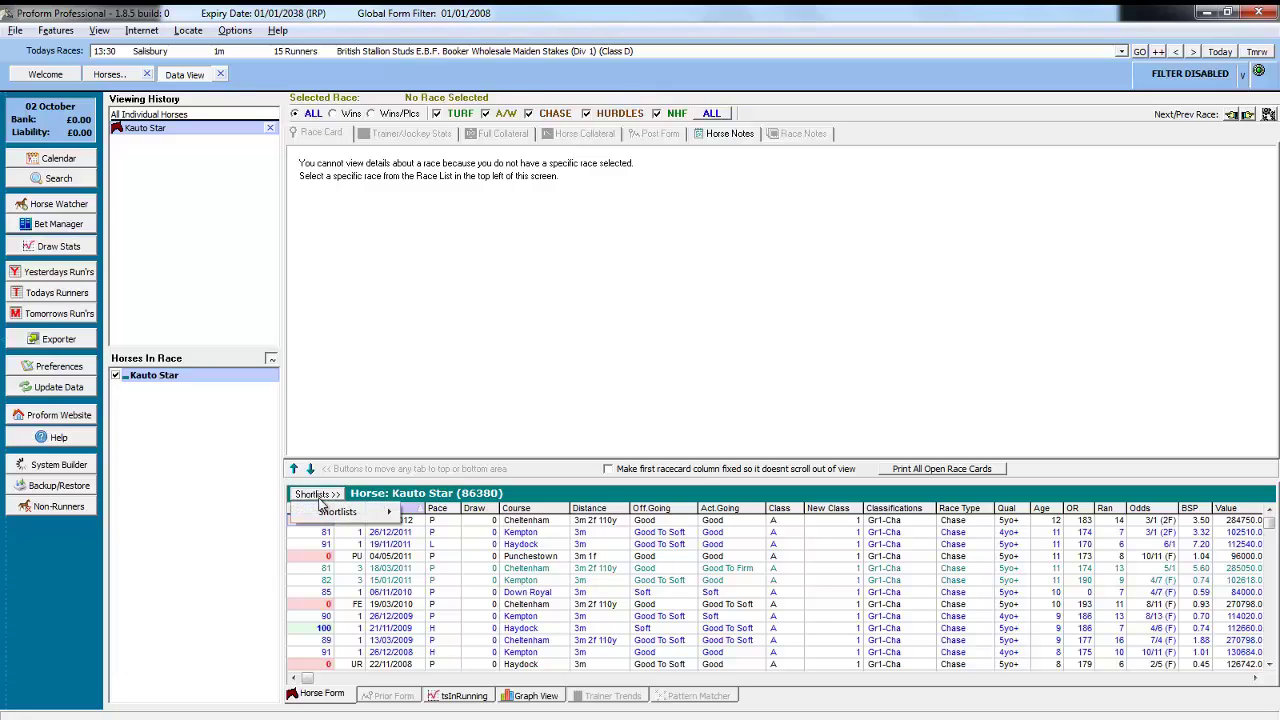
{"action": "mouse_move", "coordinate": [345, 512]}
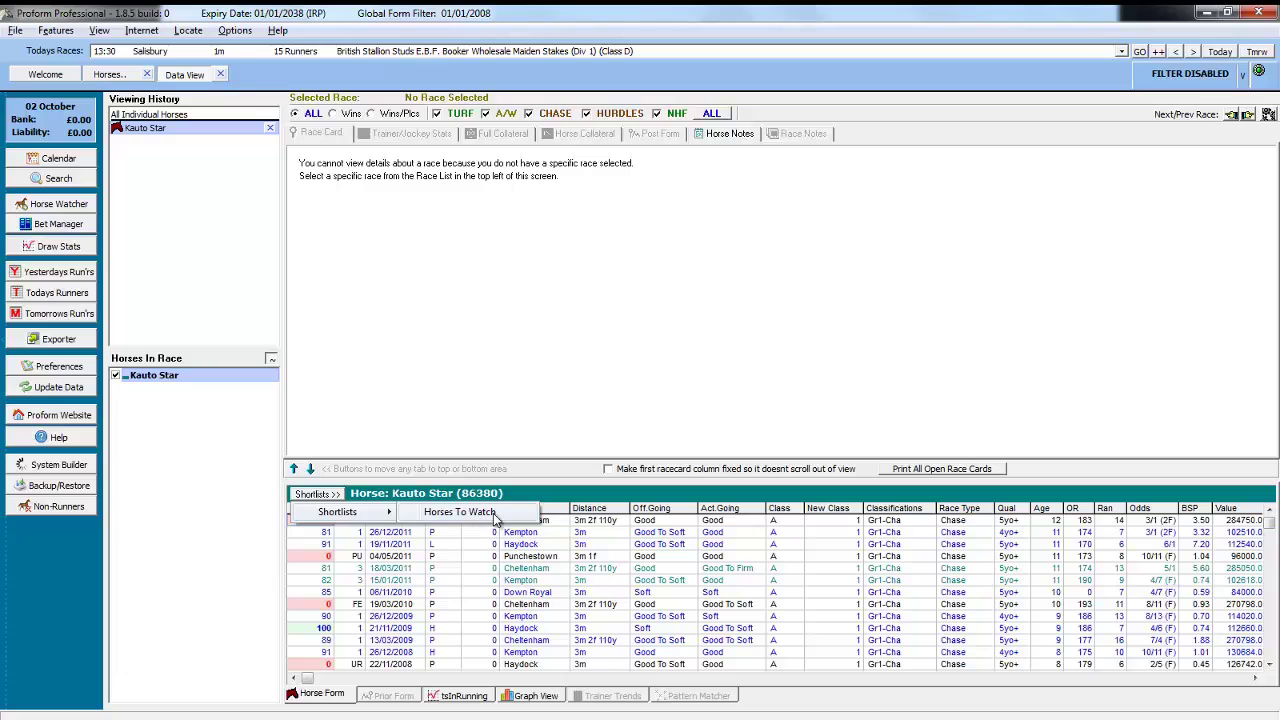
{"action": "left_click", "coordinate": [494, 513]}
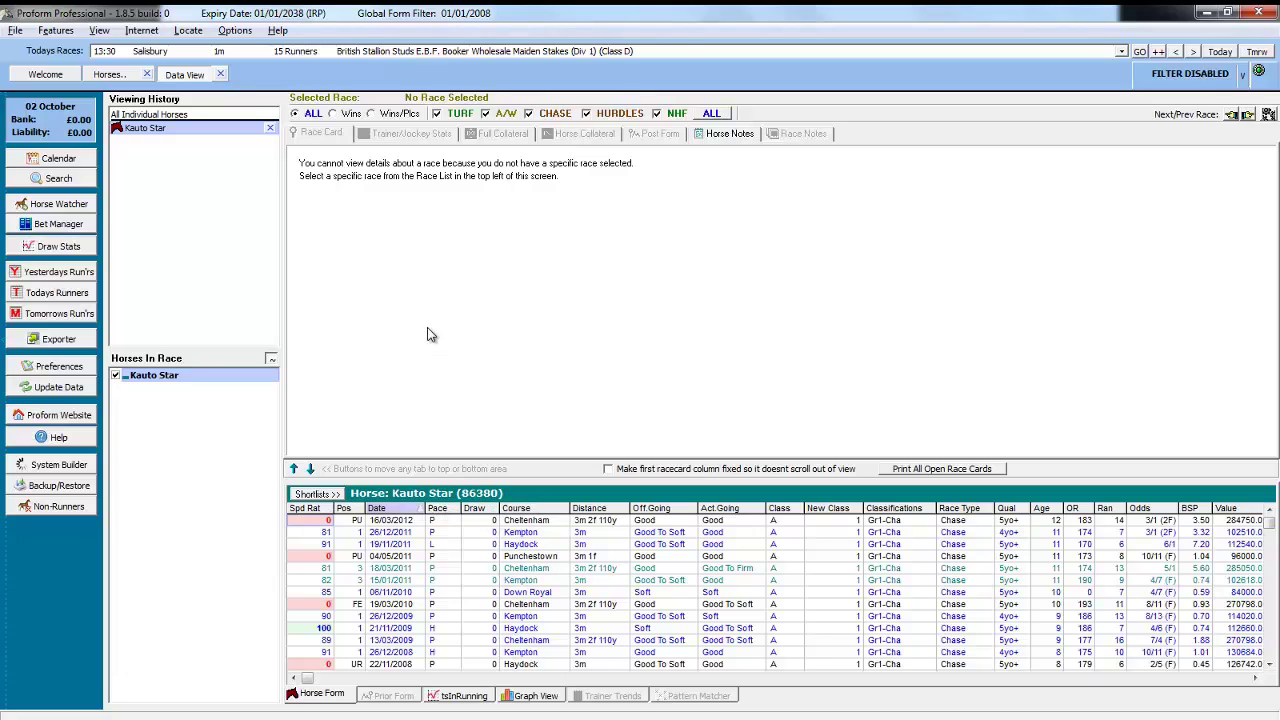
{"action": "left_click", "coordinate": [44, 207]}
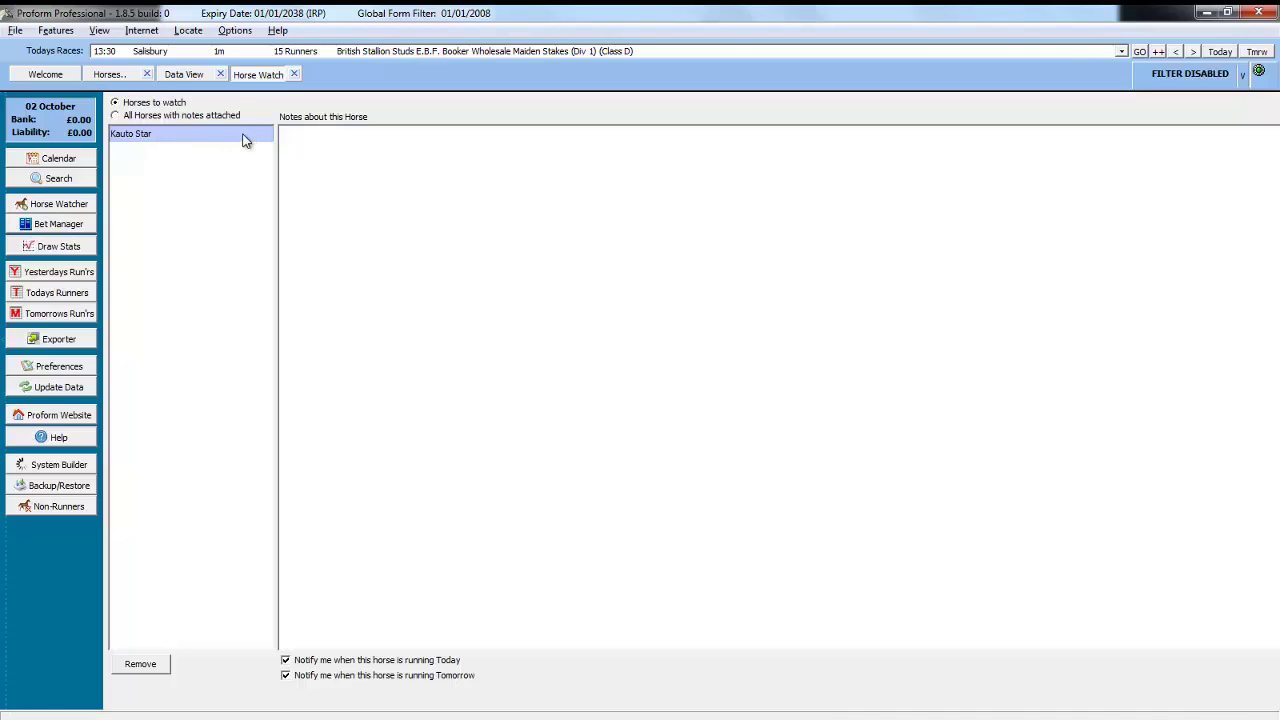
- Add the horse note "notes for this horse" to Kauto Star and check it in the Horse Watcher
{"action": "left_click", "coordinate": [193, 75]}
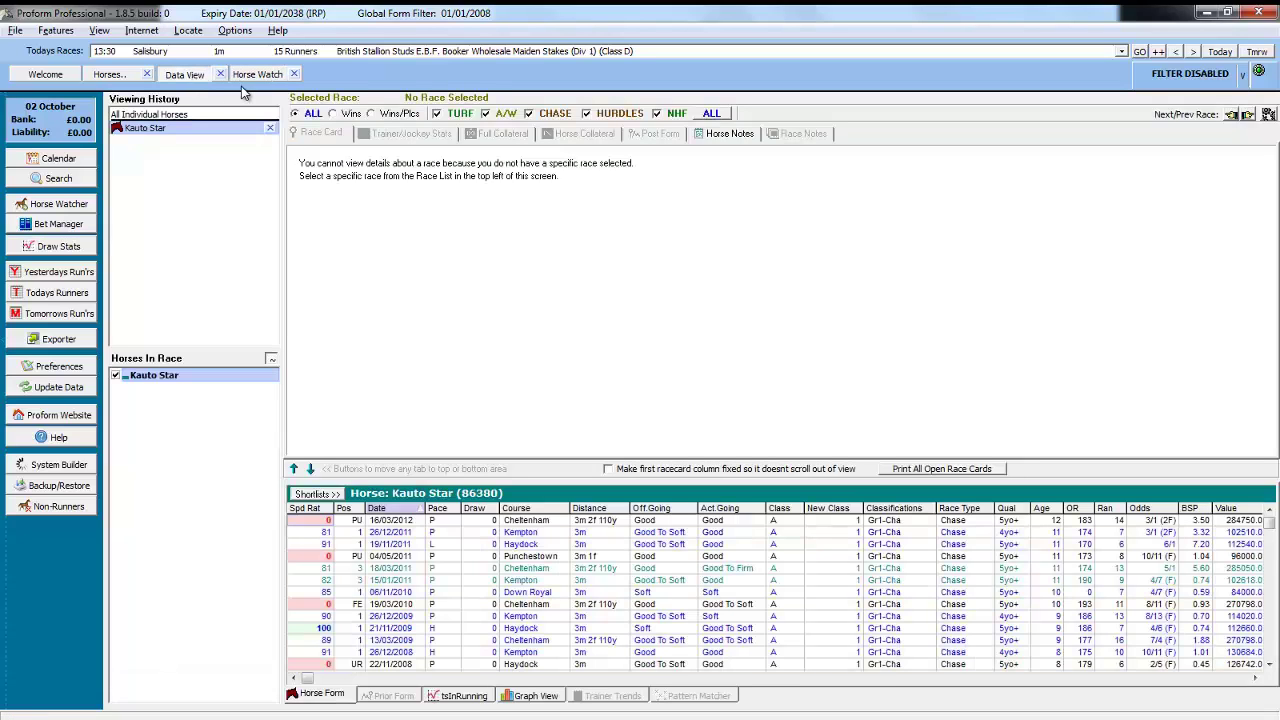
{"action": "left_click", "coordinate": [726, 136]}
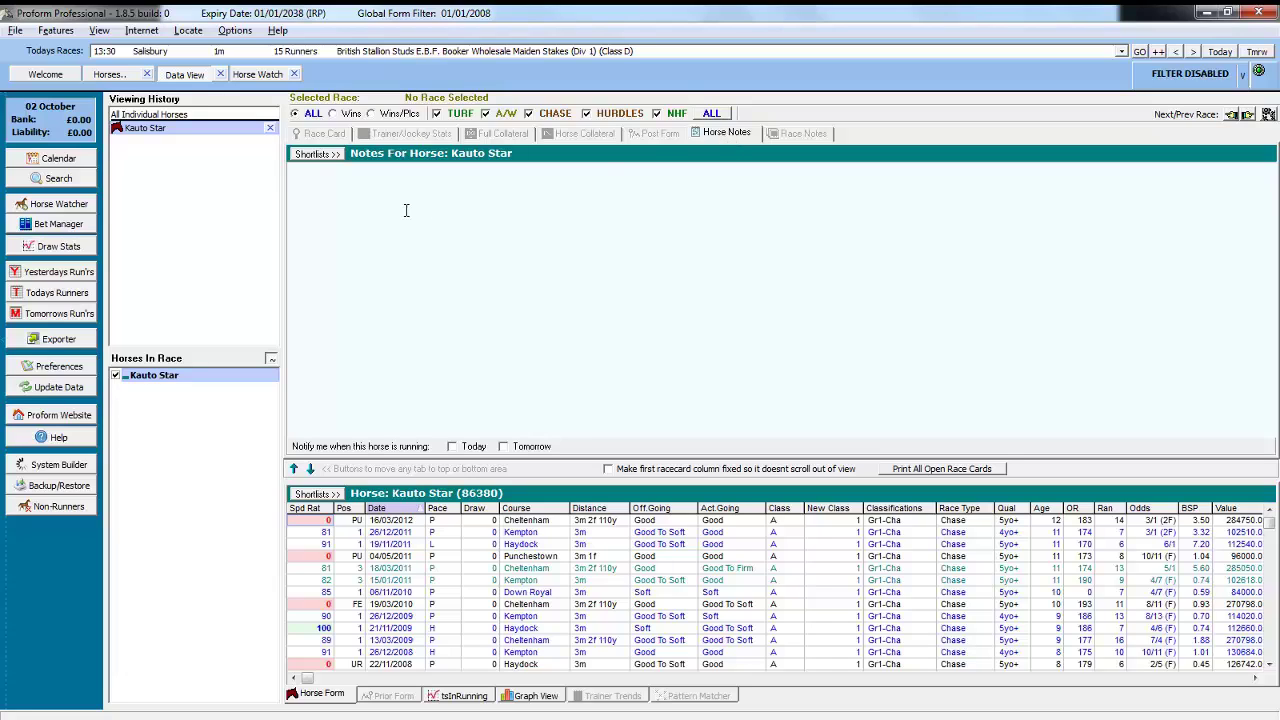
{"action": "type", "text": "notes for this horse"}
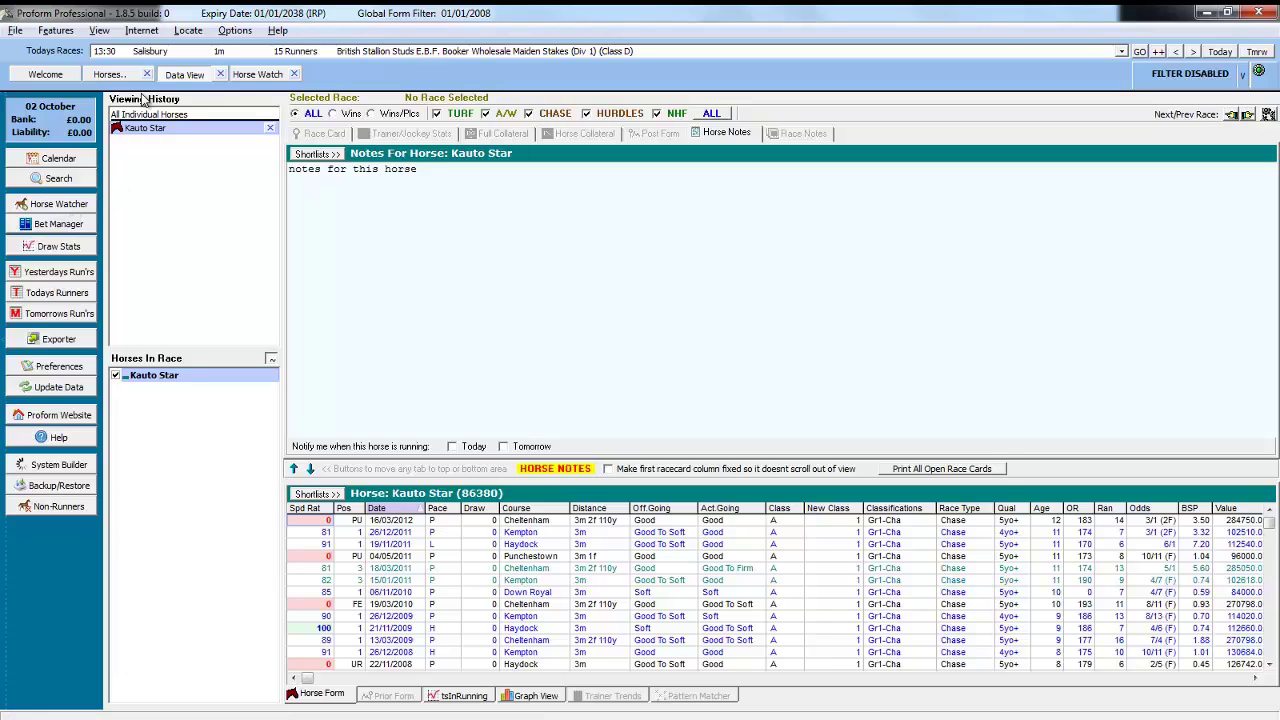
{"action": "left_click", "coordinate": [73, 205]}
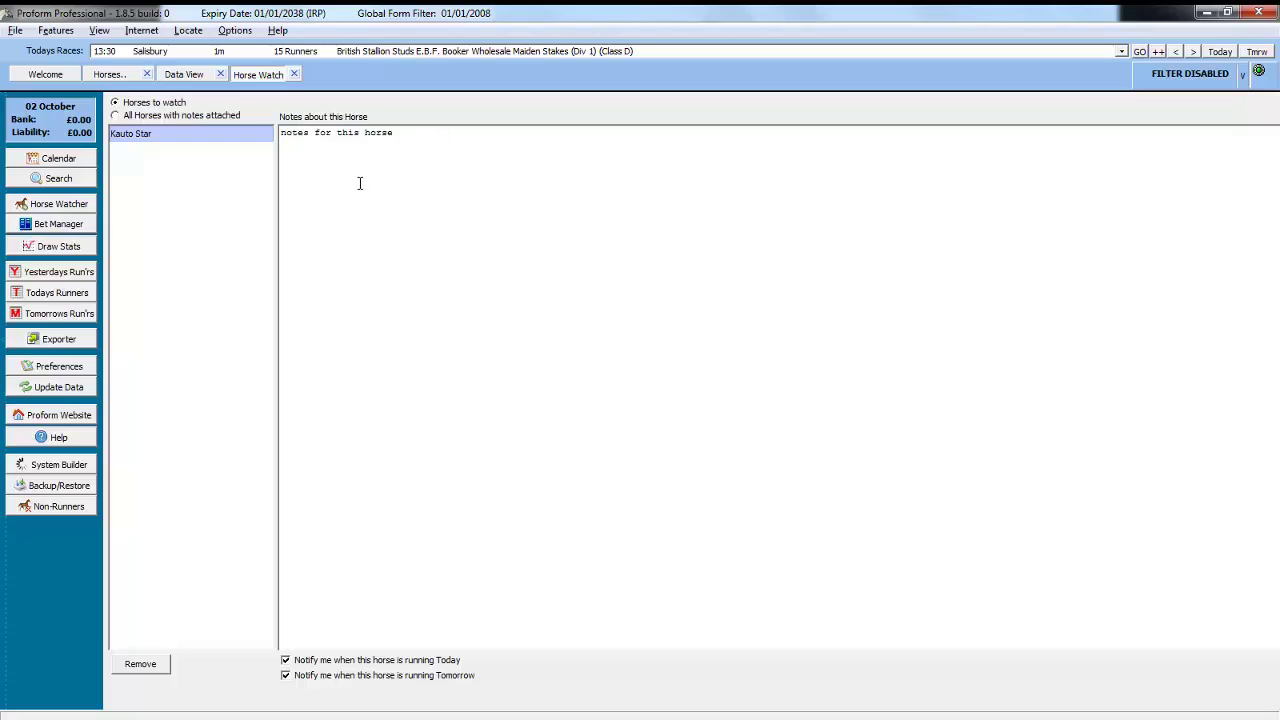
- Open today's 15:55 Nottingham race and enter the horse note "blah blah" for Al Jasrah
{"action": "left_click", "coordinate": [790, 52]}
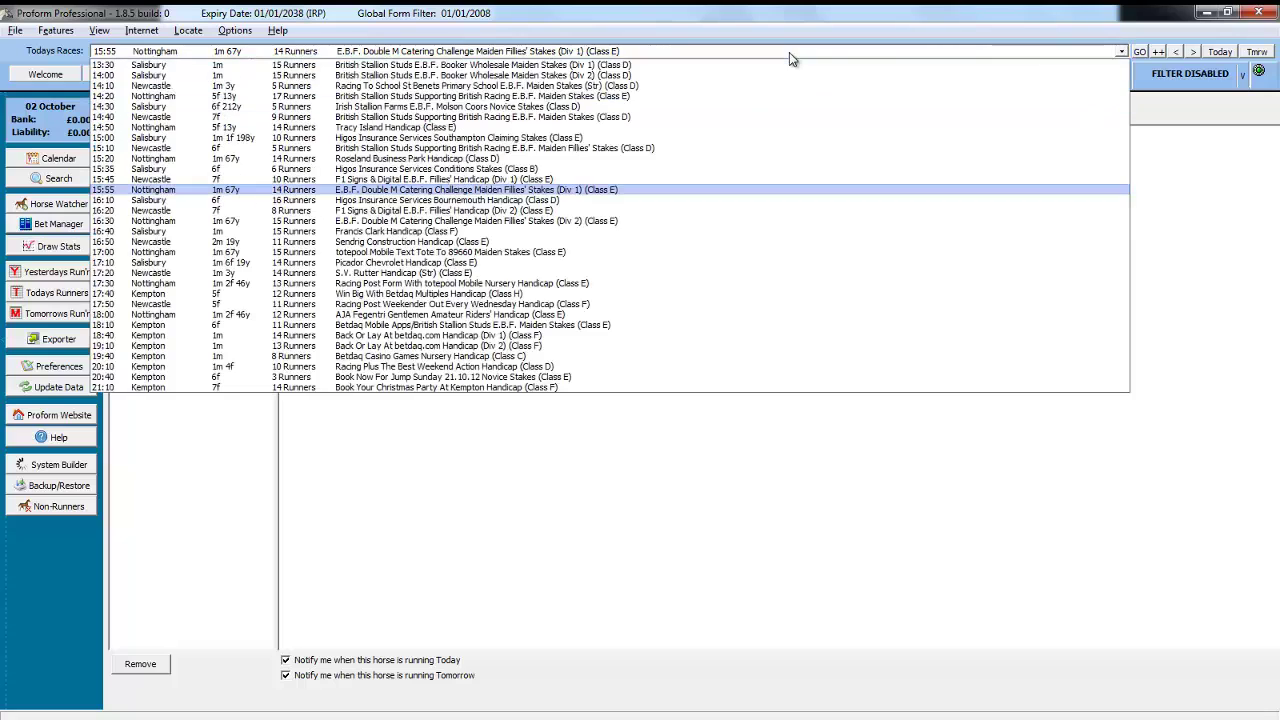
{"action": "left_click", "coordinate": [789, 52]}
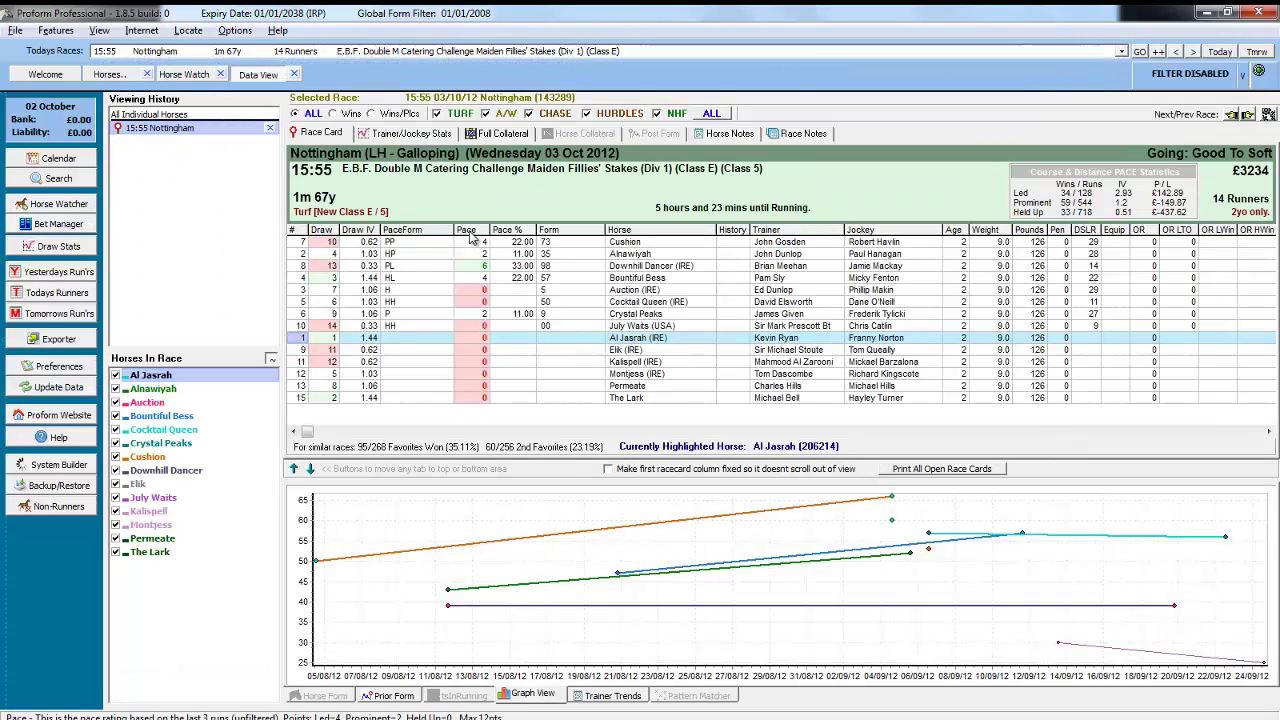
{"action": "left_click", "coordinate": [729, 134]}
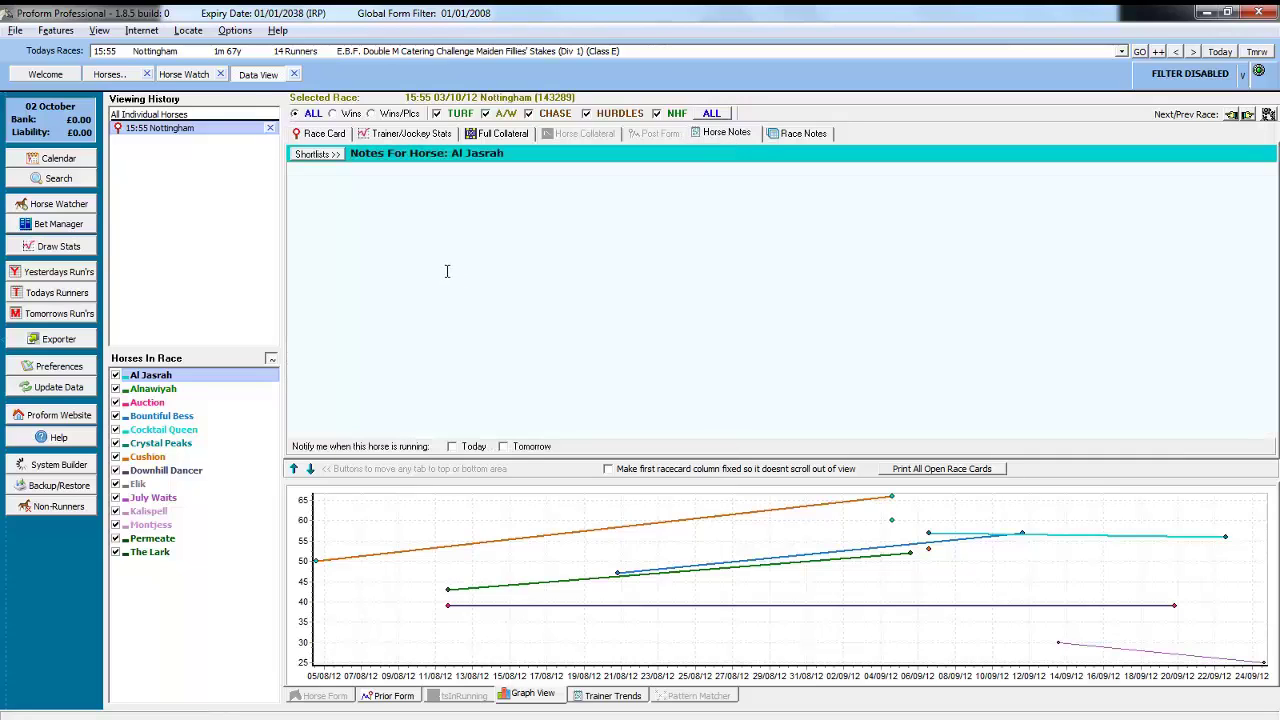
{"action": "type", "text": "blah blah"}
- Turn on notifications for Al Jasrah running today and tomorrow
{"action": "left_click", "coordinate": [329, 156]}
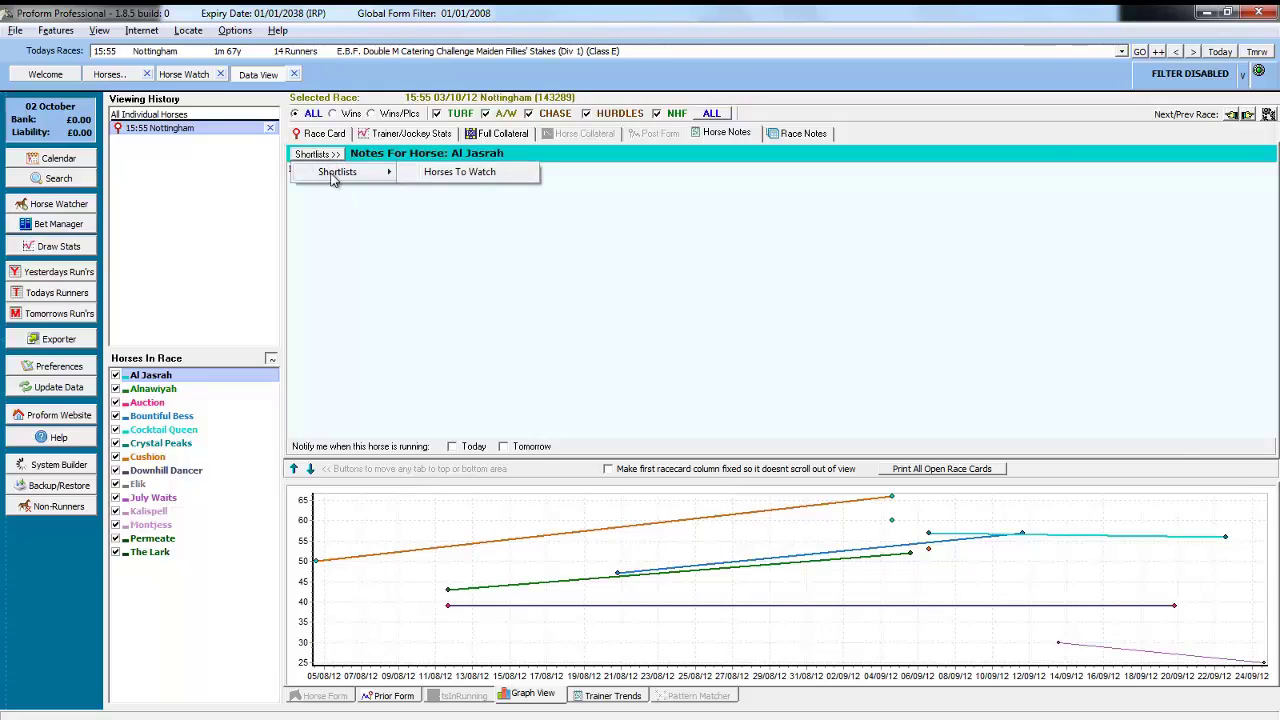
{"action": "left_click", "coordinate": [371, 236]}
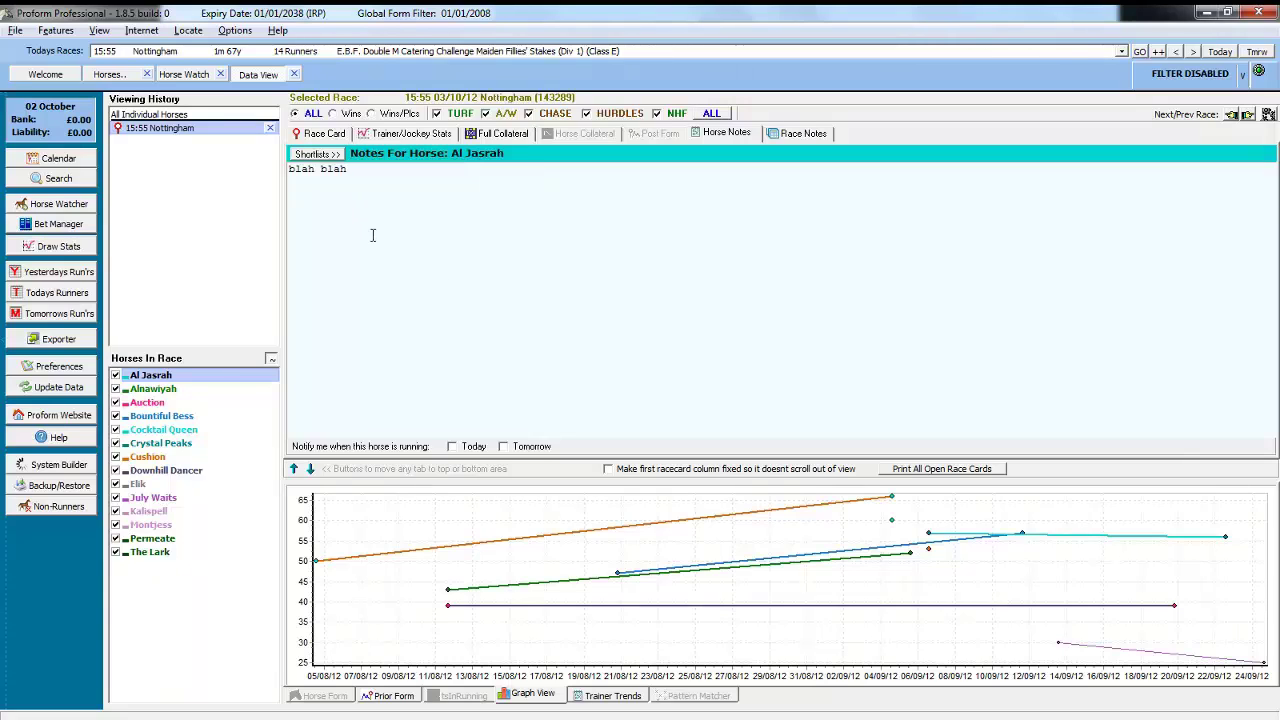
{"action": "left_click", "coordinate": [452, 447]}
{"action": "left_click", "coordinate": [505, 449]}
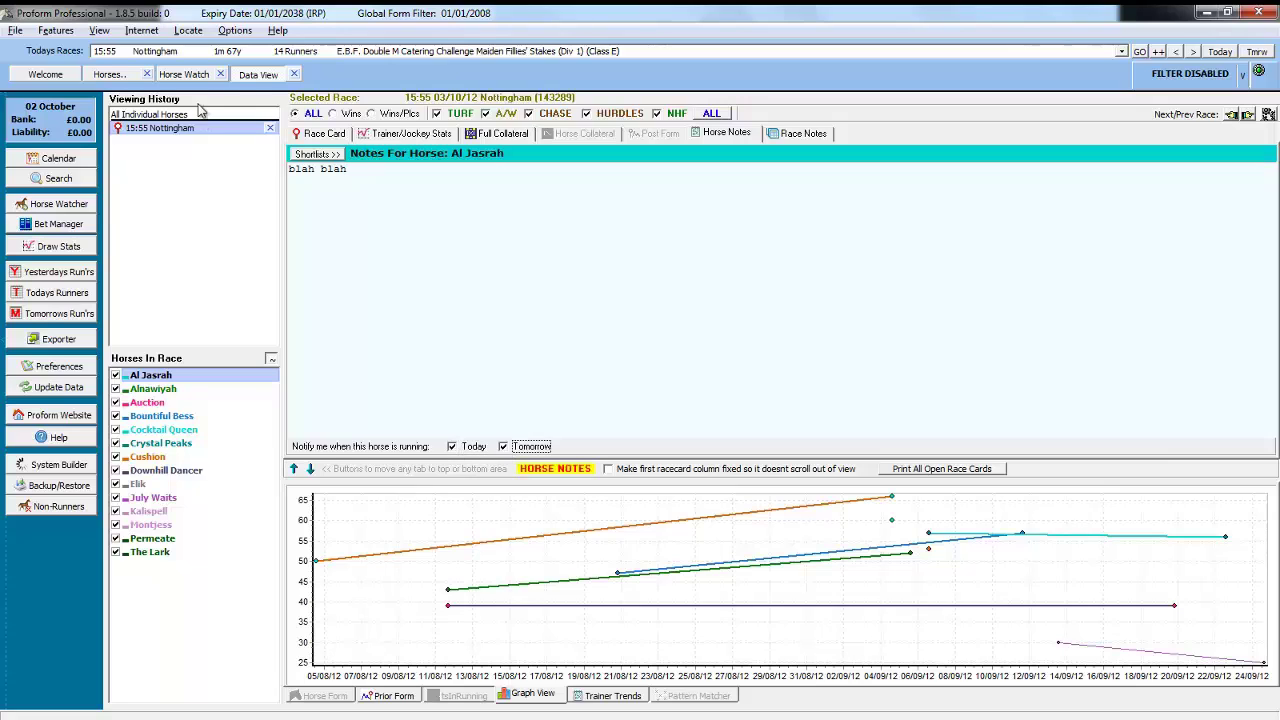
- Reopen the Horse Watcher and remove Kauto Star from the horses to watch
{"action": "left_click", "coordinate": [220, 74]}
{"action": "left_click", "coordinate": [45, 204]}
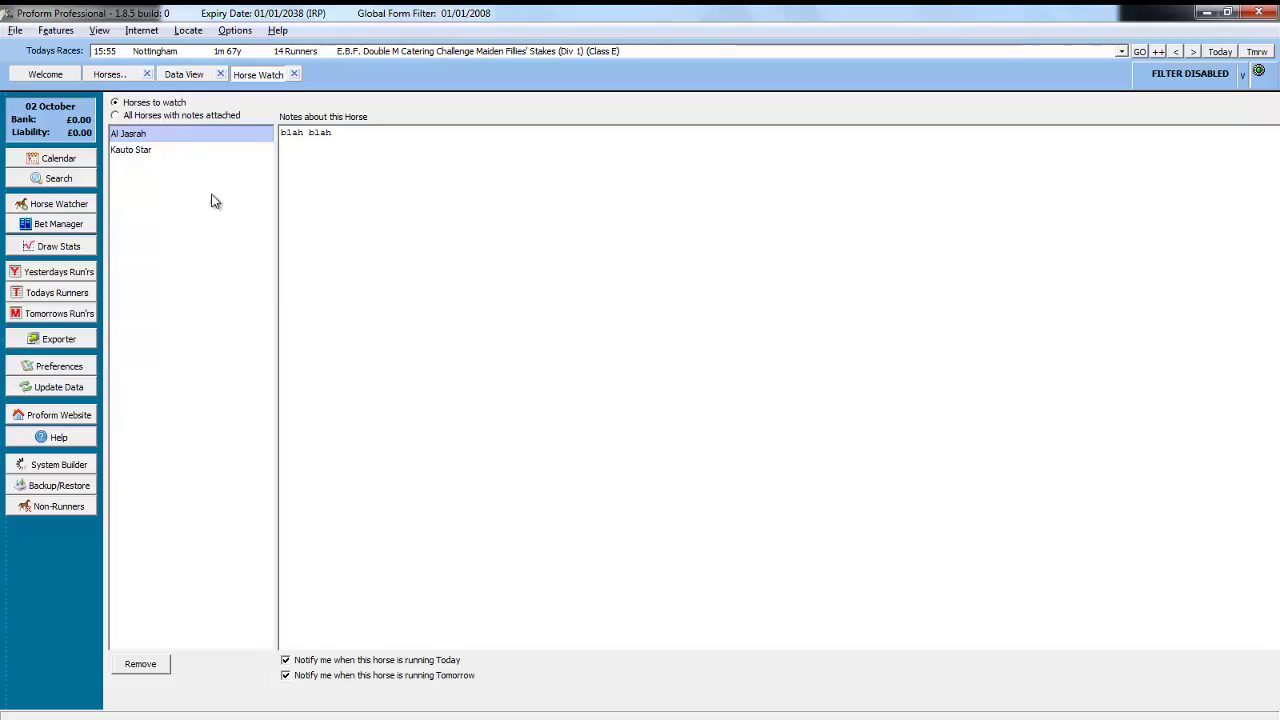
{"action": "left_click", "coordinate": [140, 152]}
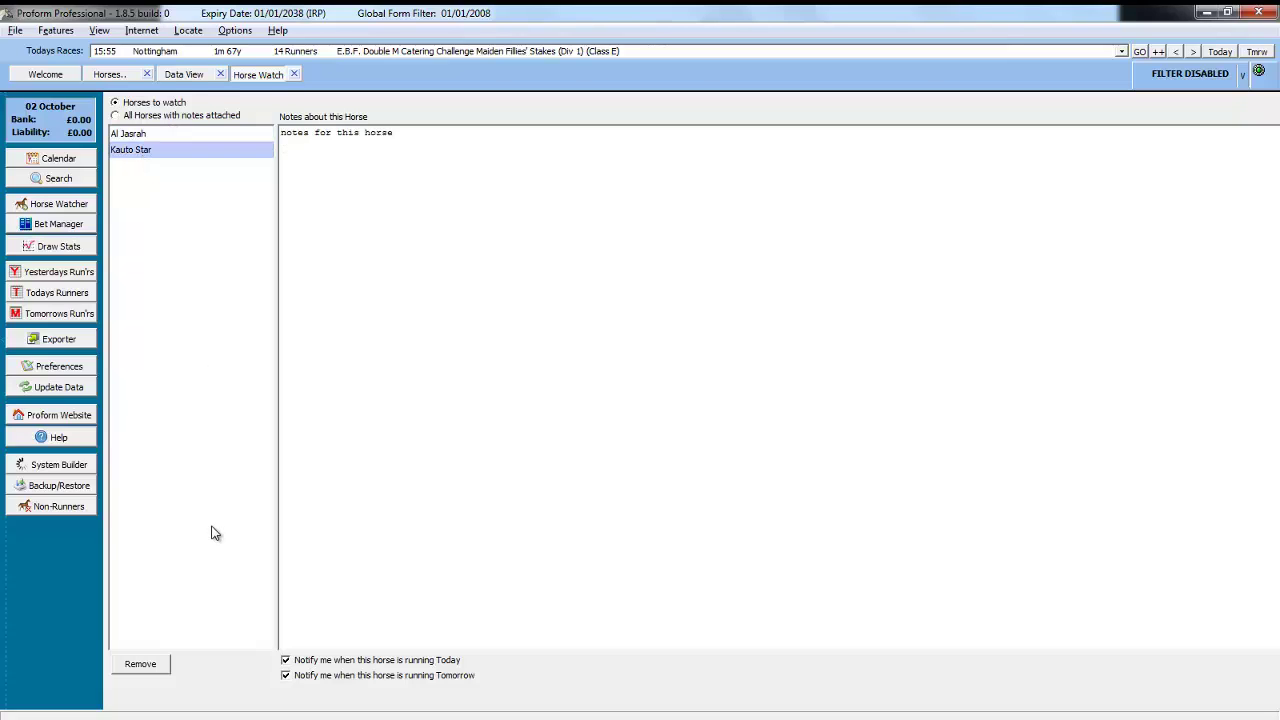
{"action": "left_click", "coordinate": [140, 665]}
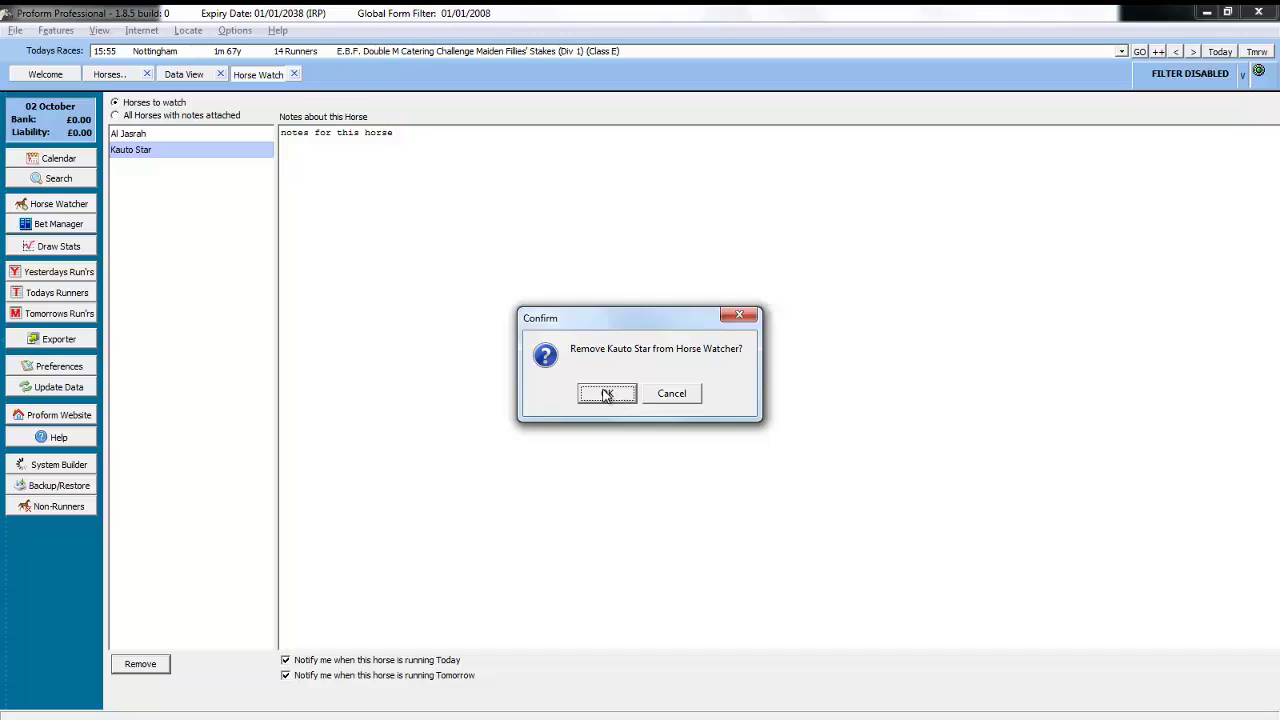
{"action": "left_click", "coordinate": [606, 394]}
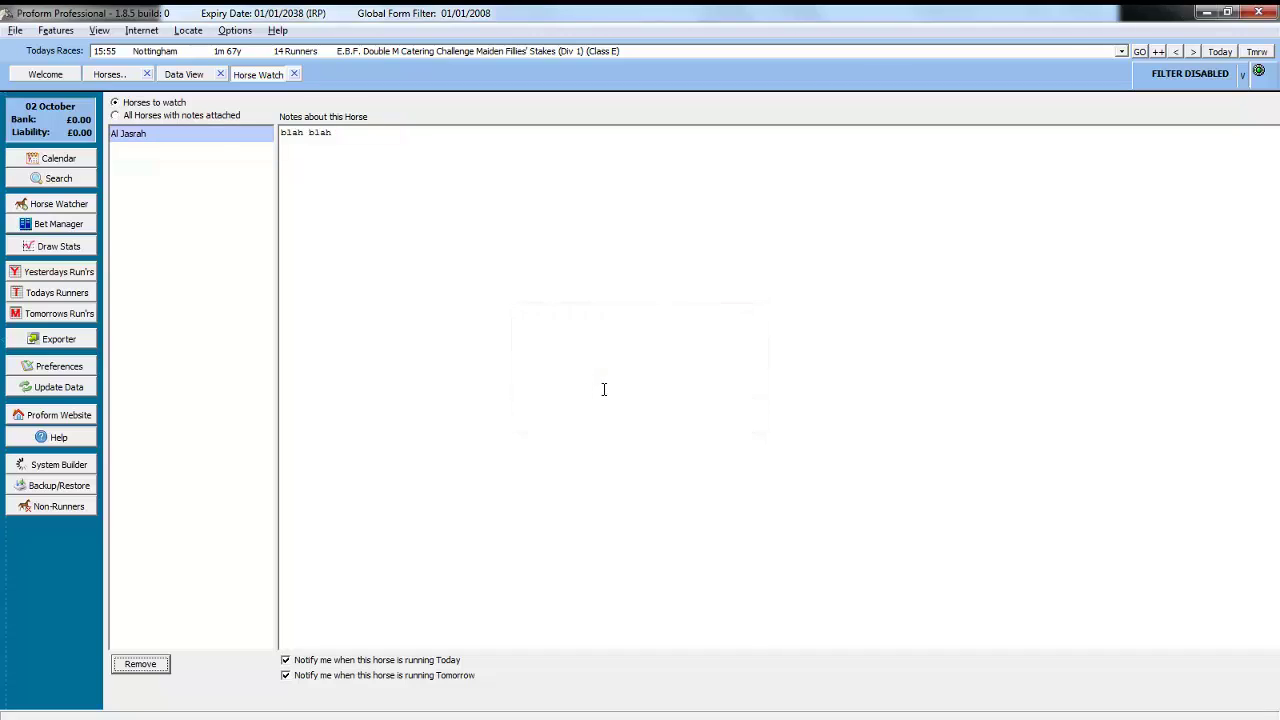
- Show the Welcome page to check the notifications for watched horses running today or tomorrow
{"action": "left_click", "coordinate": [250, 265]}
{"action": "left_click", "coordinate": [45, 77]}
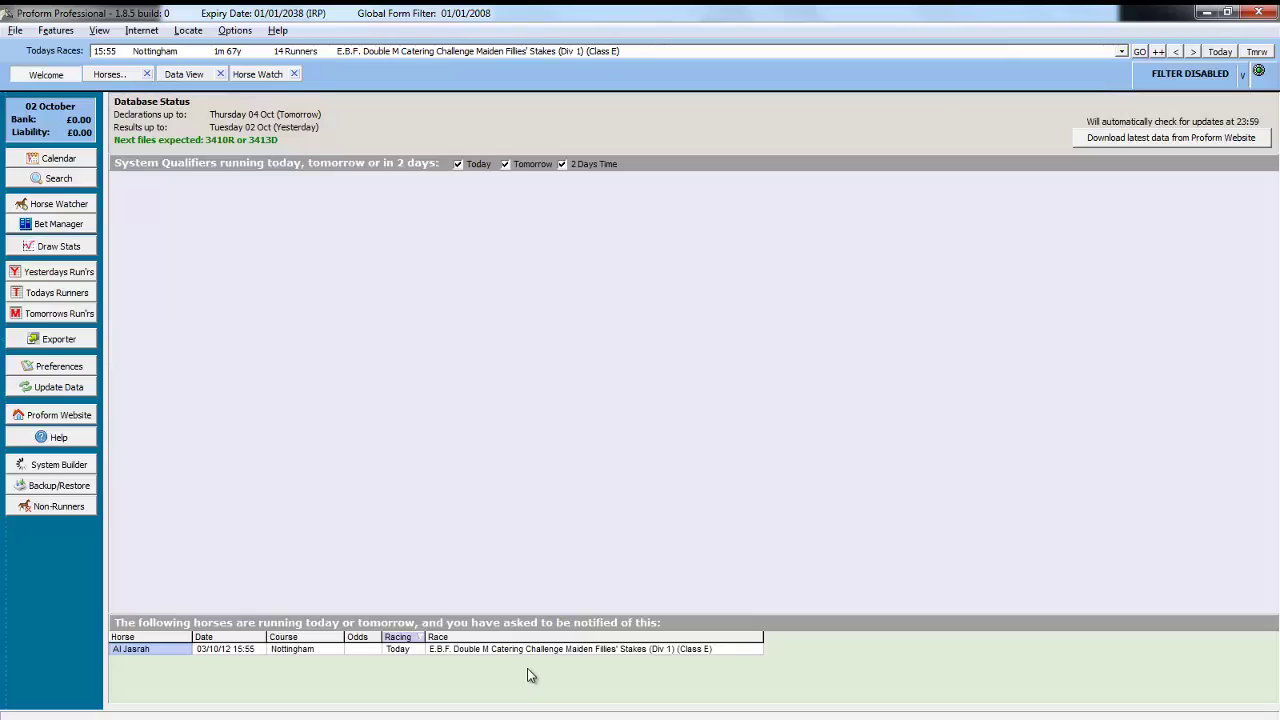